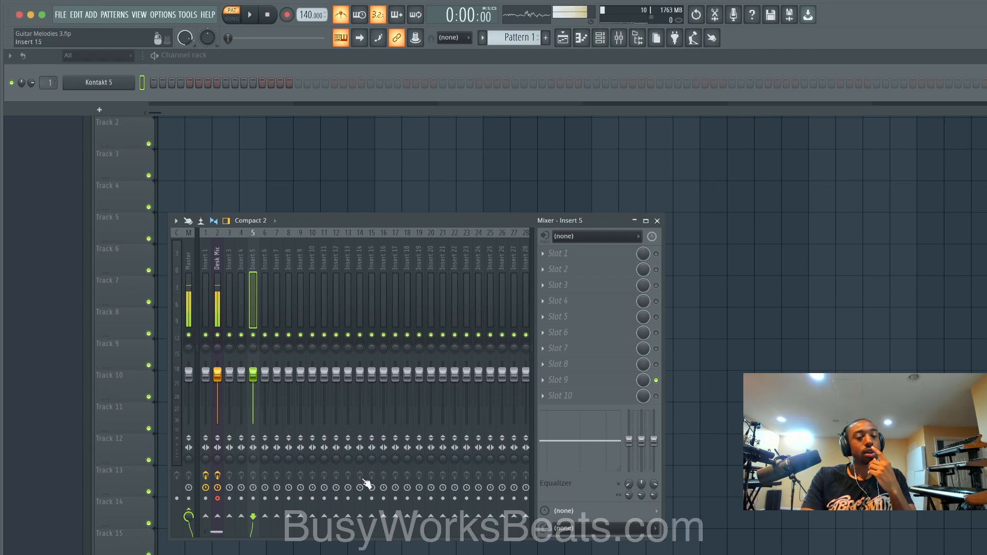
Step: Check the Shreddage 3 Stratus FREE guitar loaded in Kontakt 5, close it, and open that channel's piano roll
click(99, 82)
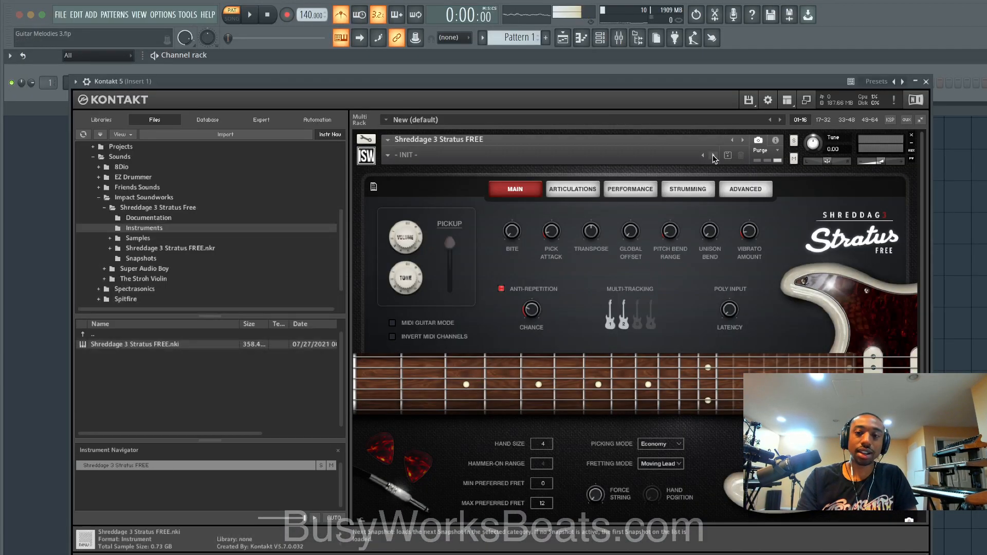
click(926, 82)
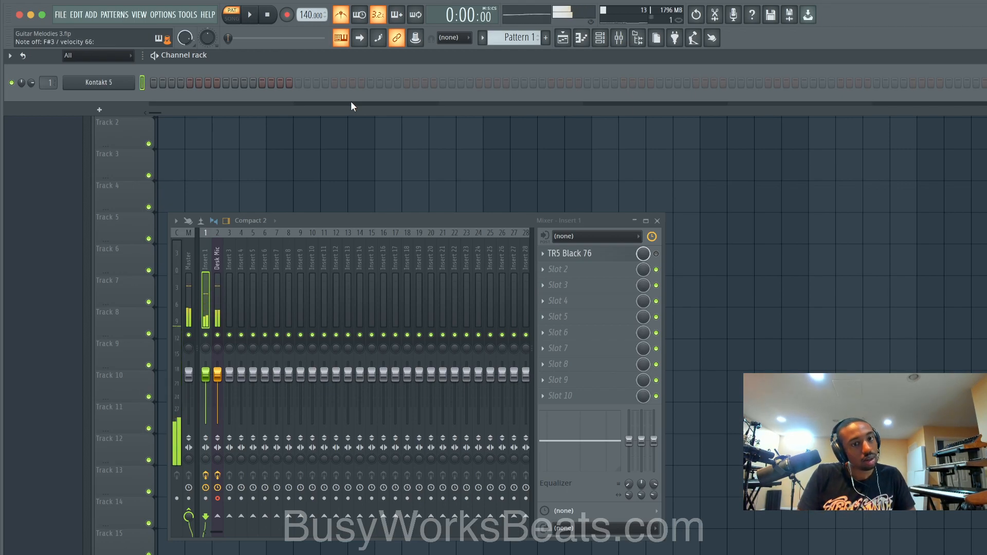
right_click(131, 82)
click(146, 86)
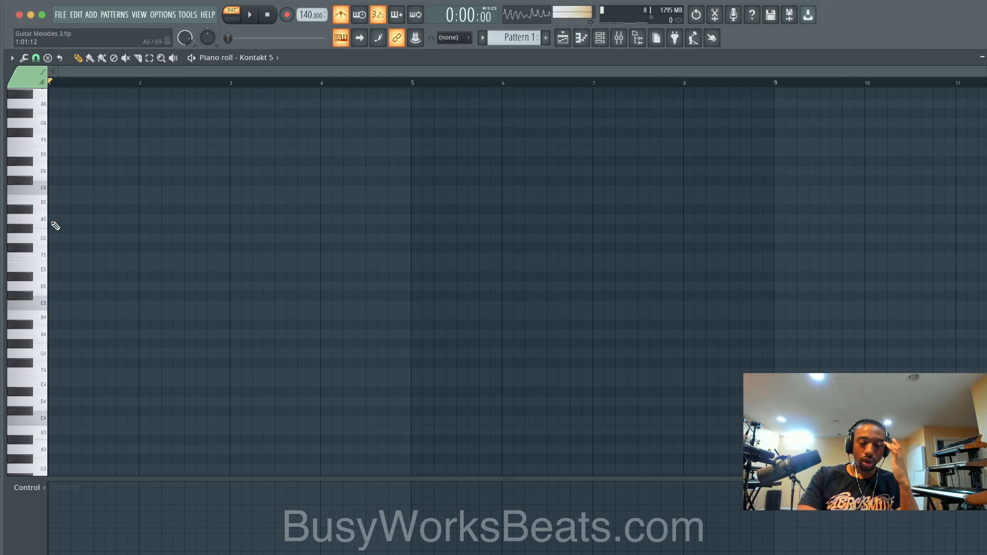
Step: Draw an A4 note filling bar 1 exactly and set its velocity to about 78%
click(52, 220)
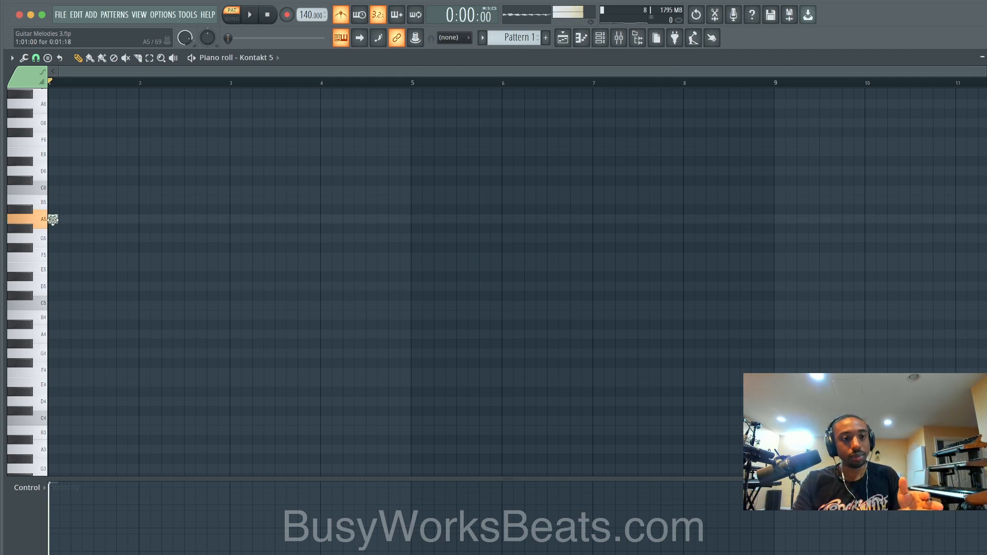
drag(58, 221, 103, 339)
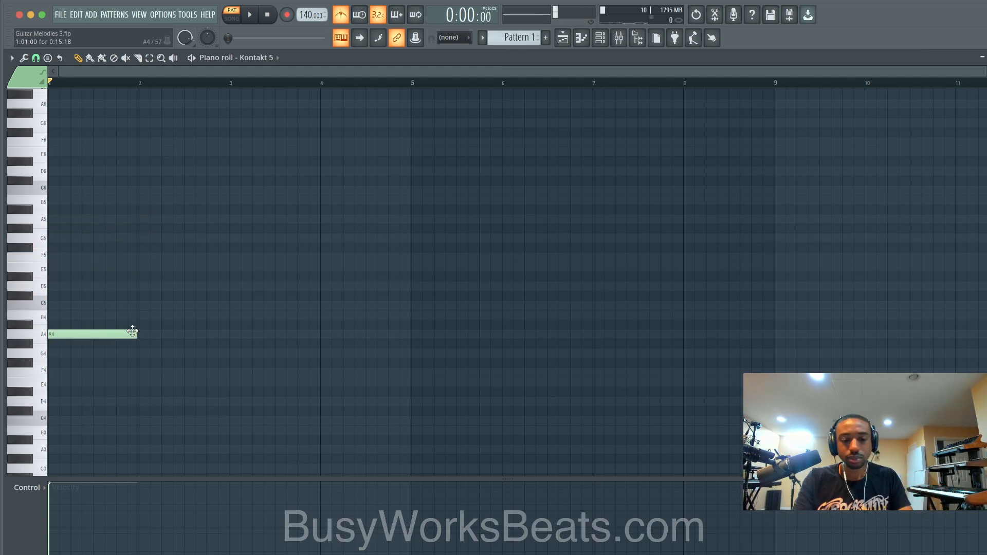
drag(138, 337, 148, 335)
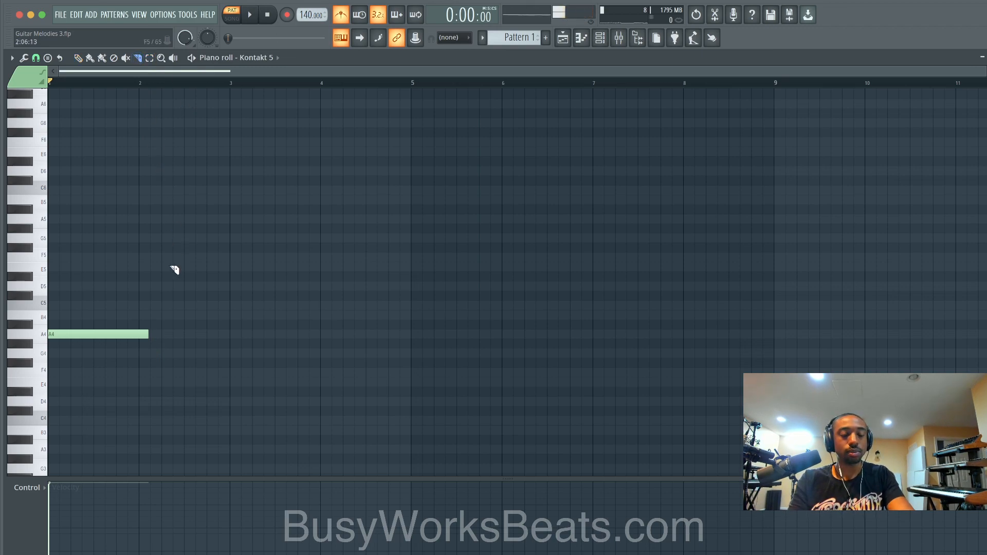
drag(147, 335, 137, 316)
click(78, 58)
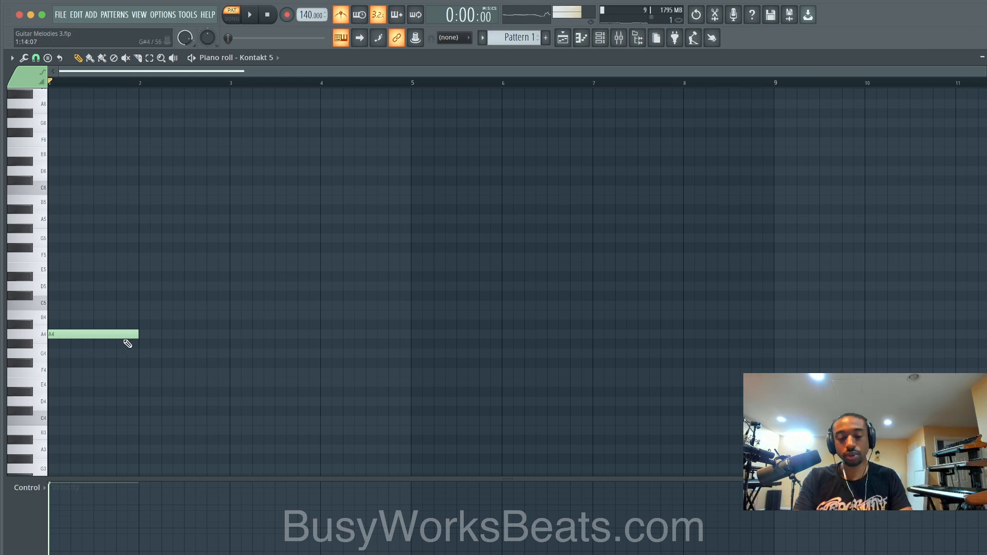
click(69, 501)
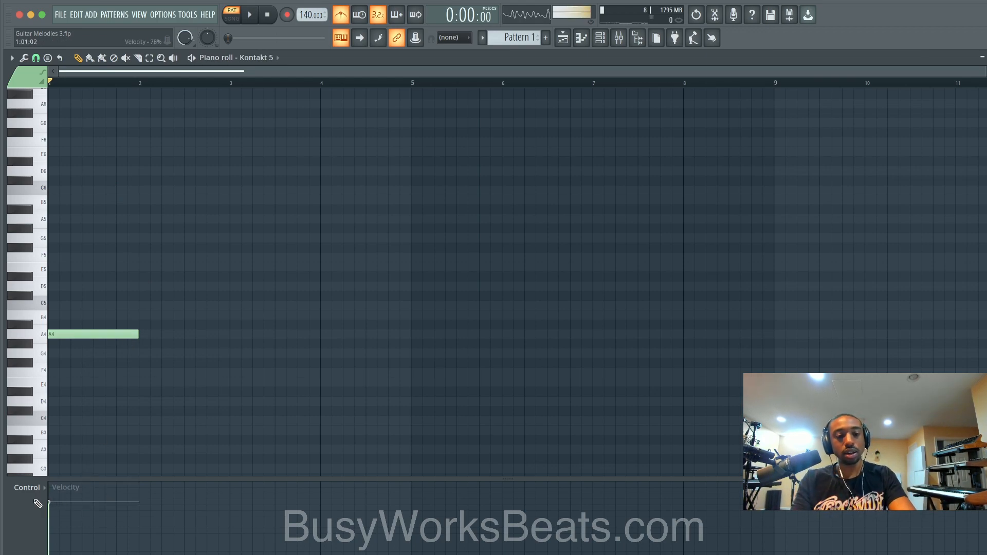
click(93, 336)
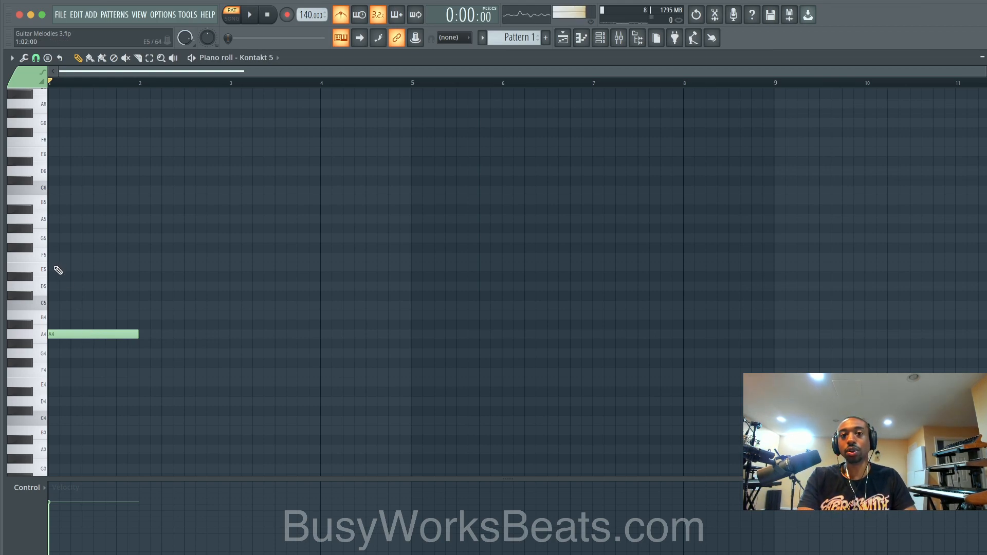
Step: Stack one-bar C5 and E5 notes above the A4 in bar 1 and audition the chord
click(58, 305)
click(50, 268)
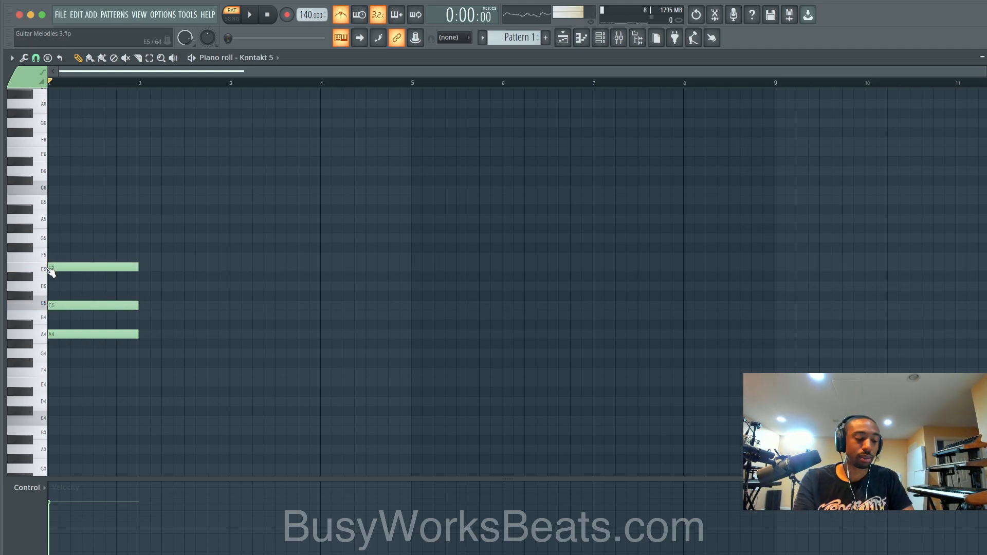
key(space)
key(space)
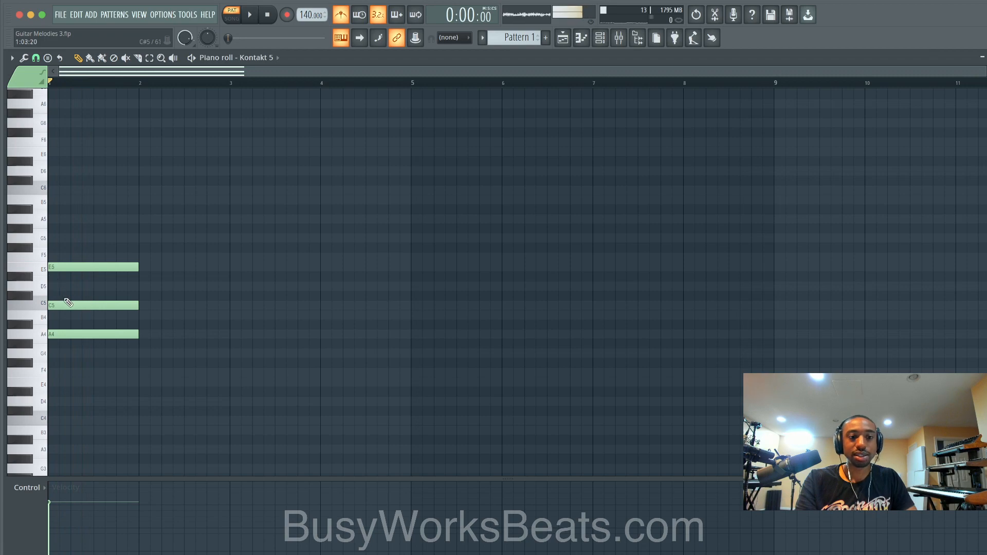
key(space)
key(space)
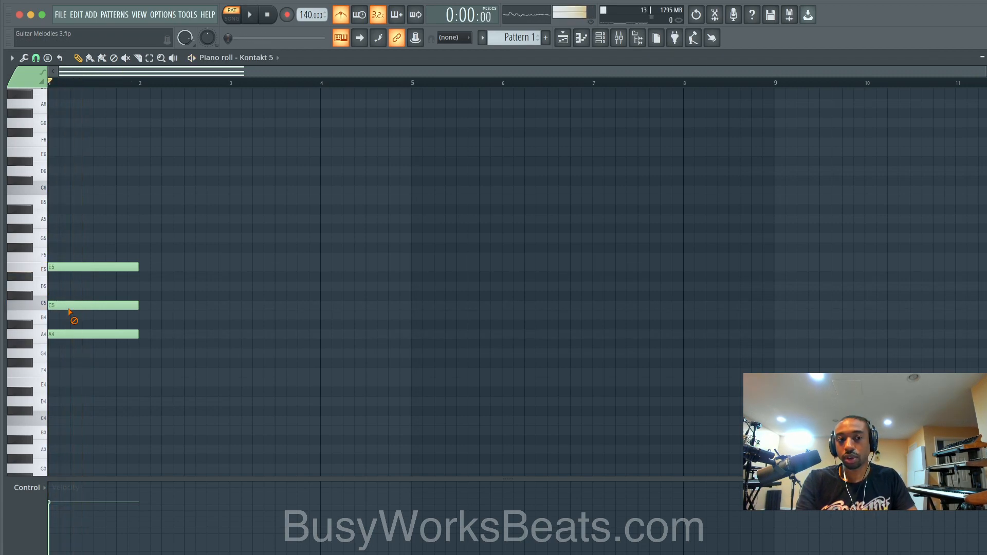
Step: Delete the C5 from the chord, transpose the remaining two notes down one octave, and play the result
right_click(64, 306)
key(space)
key(space)
key(ctrl+Down)
key(space)
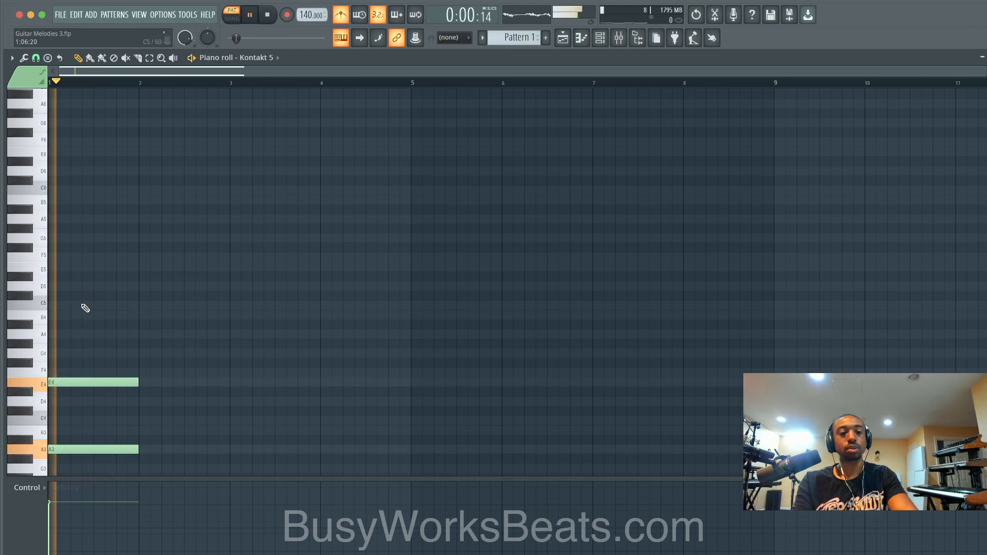
scroll(83, 307, down, 1)
scroll(86, 308, down, 2)
key(space)
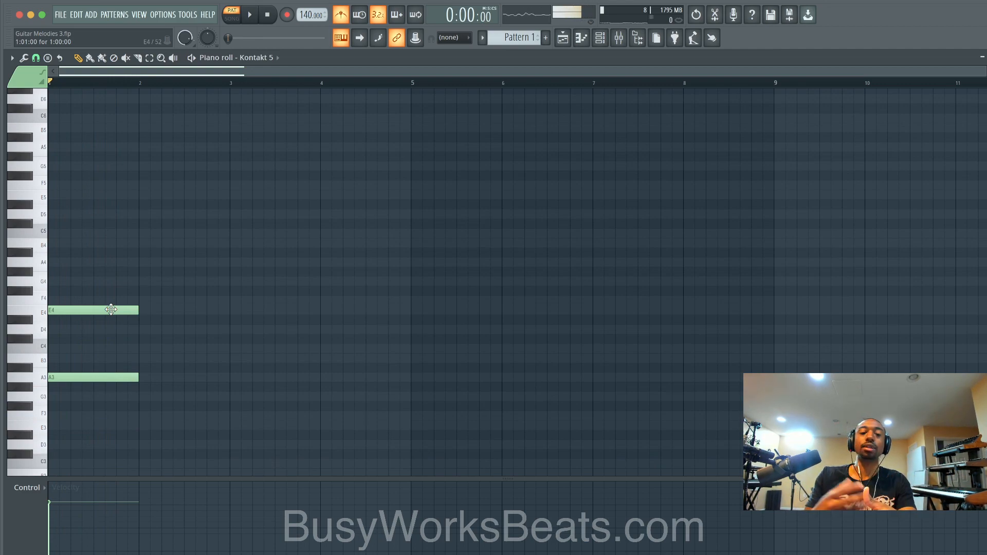
Step: Delete the E4 note to hear the A3 root by itself, and undo the deletion
right_click(111, 310)
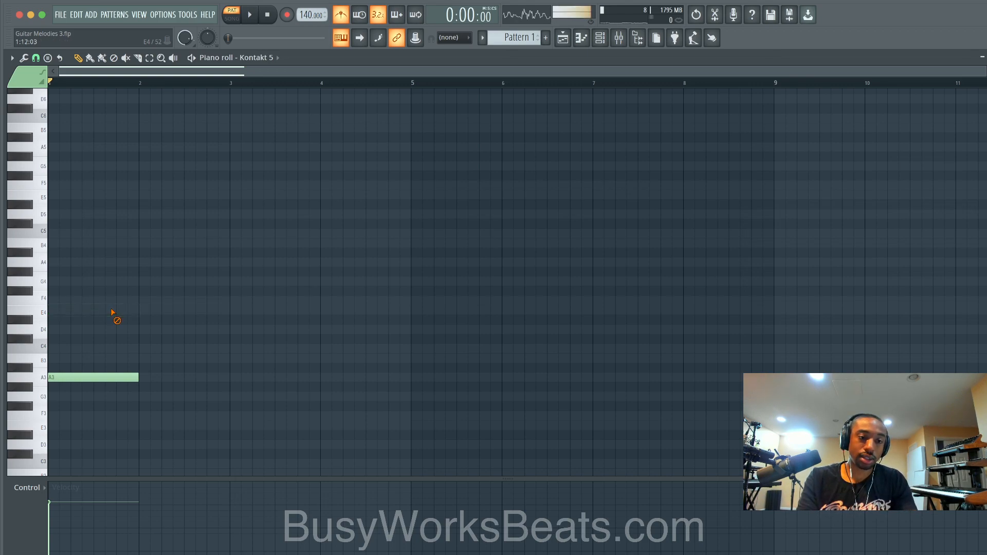
key(space)
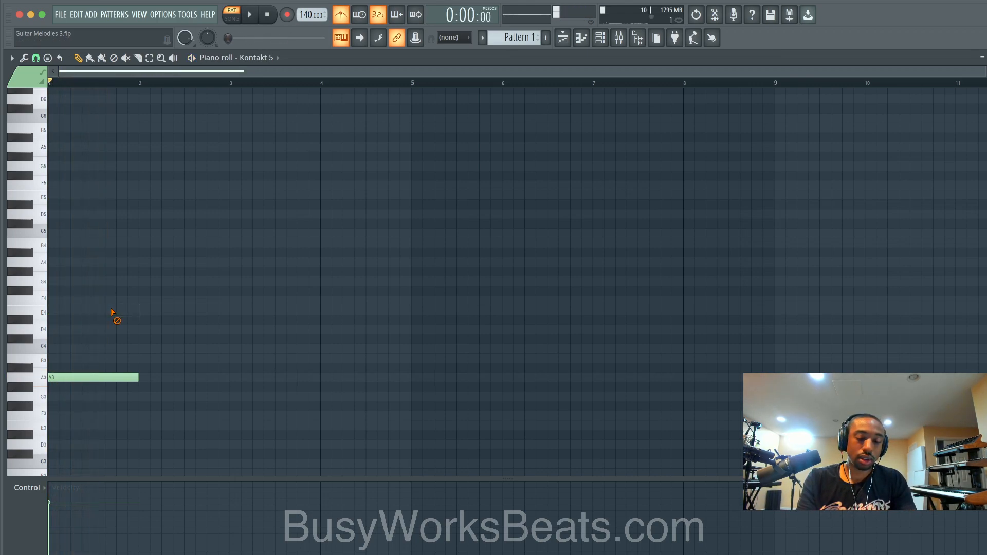
click(114, 311)
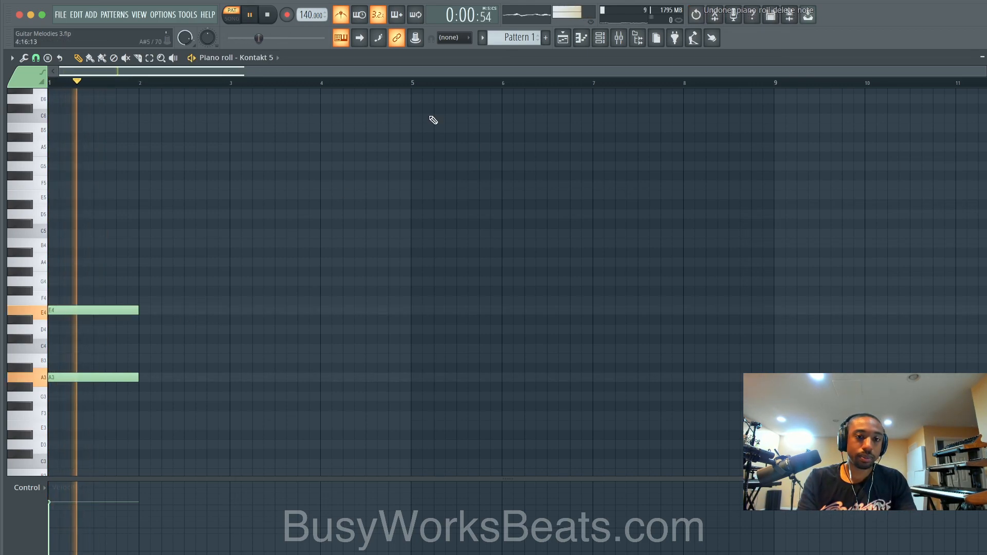
Step: Turn off the metronome and compare playback with and without the E4 note, keeping E4 in place
click(341, 15)
key(space)
key(space)
key(space)
key(space)
key(ctrl+z)
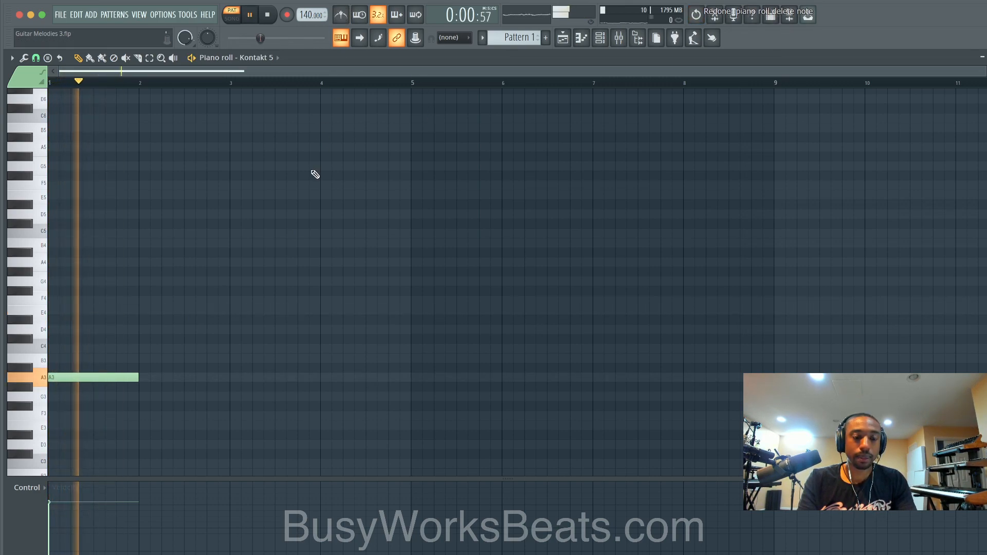
key(ctrl+z)
key(space)
Step: Point out the two power-chord notes by selecting and deselecting them and previewing the A3 root and E4 fifth
drag(146, 287, 103, 392)
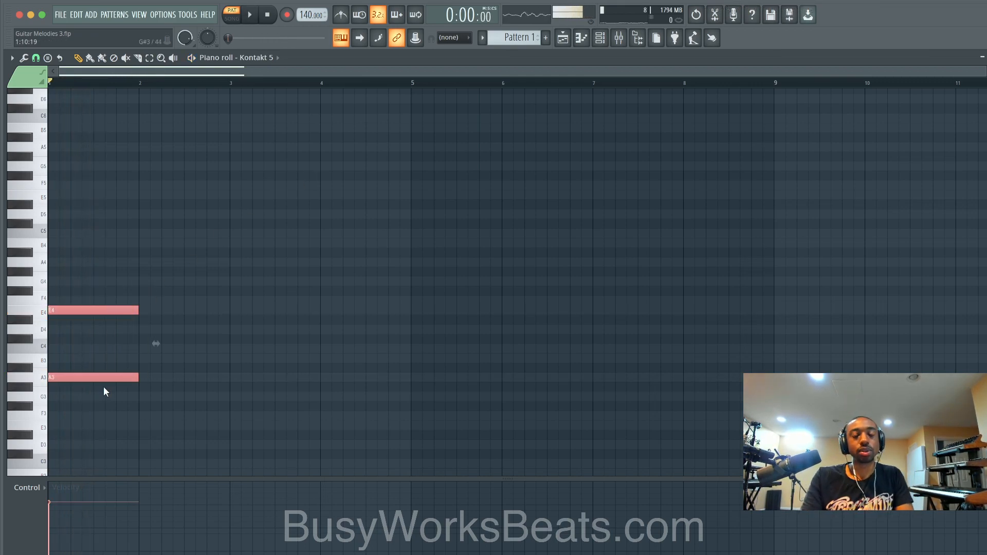
click(141, 391)
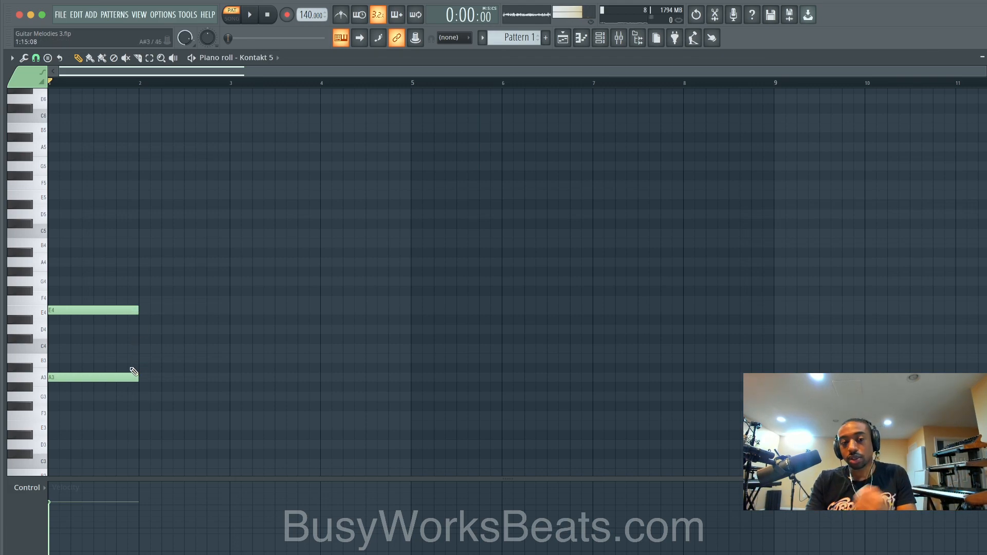
click(40, 379)
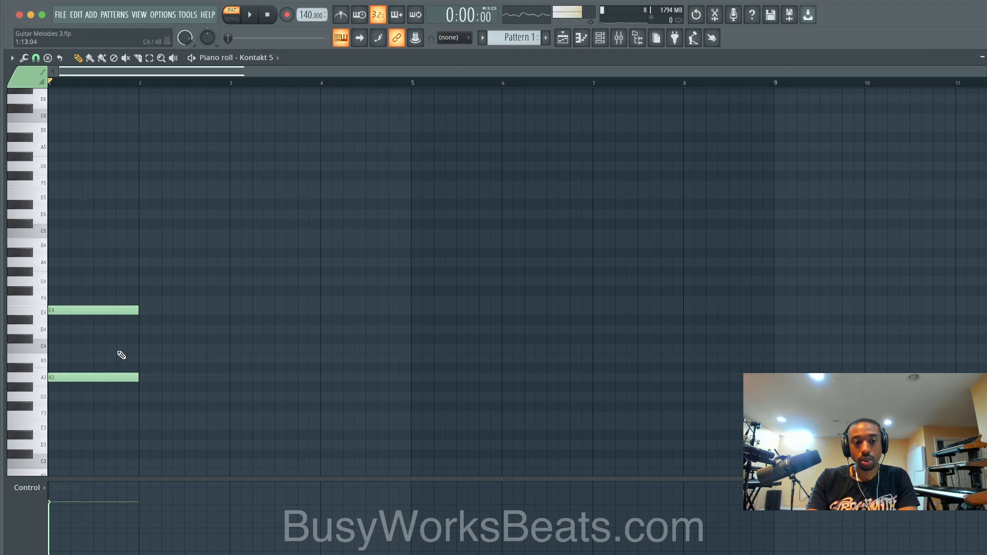
click(124, 307)
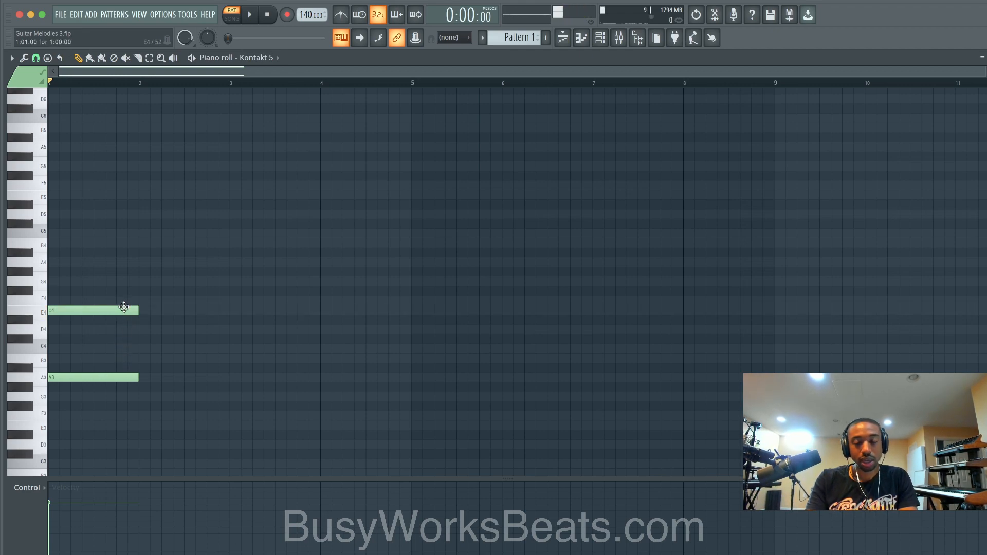
Step: Select both the A3 and E4 notes in bar 1 and audition the power chord several times
drag(124, 307, 111, 382)
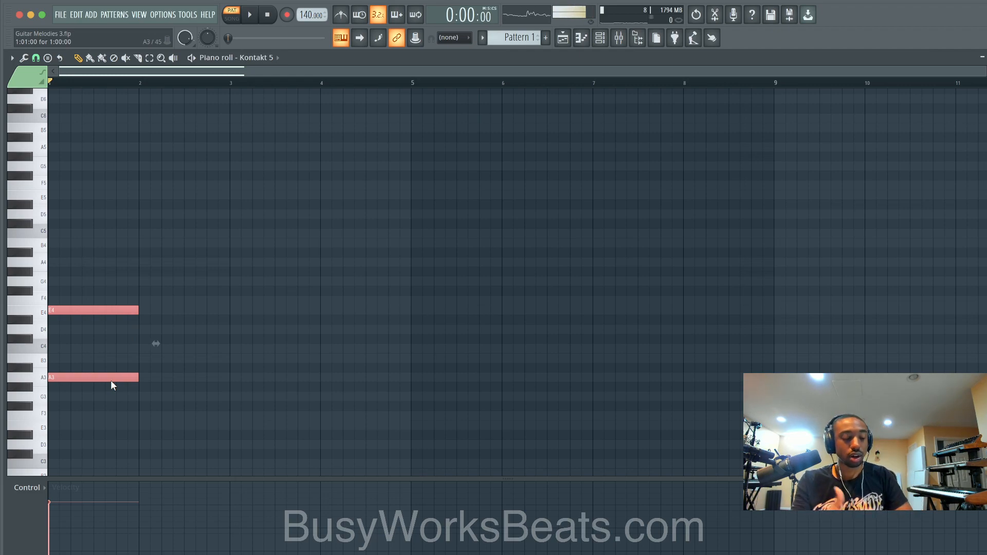
key(space)
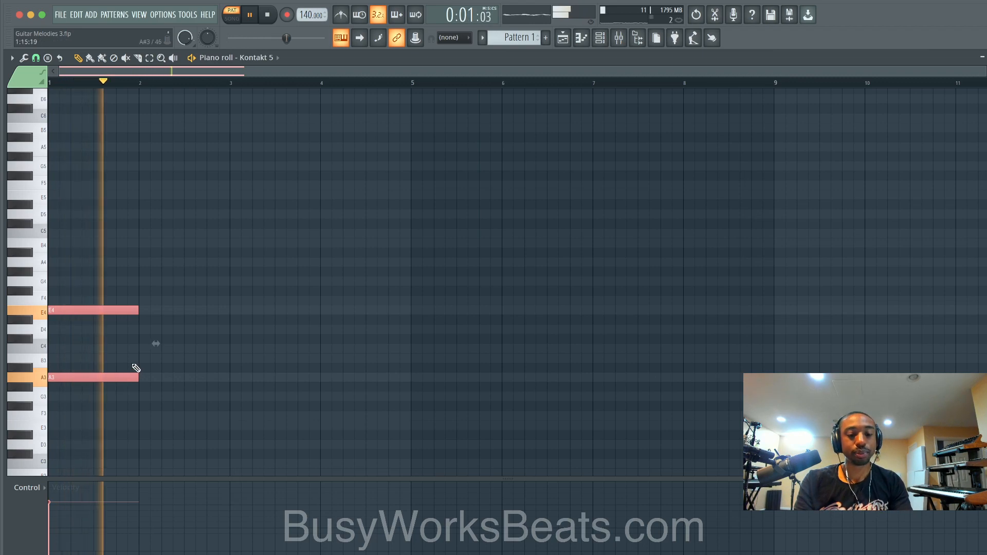
key(space)
key(space)
key(space)
key(space)
mouse_move(61, 312)
mouse_down()
mouse_move(60, 323)
mouse_move(58, 307)
mouse_up()
key(space)
key(space)
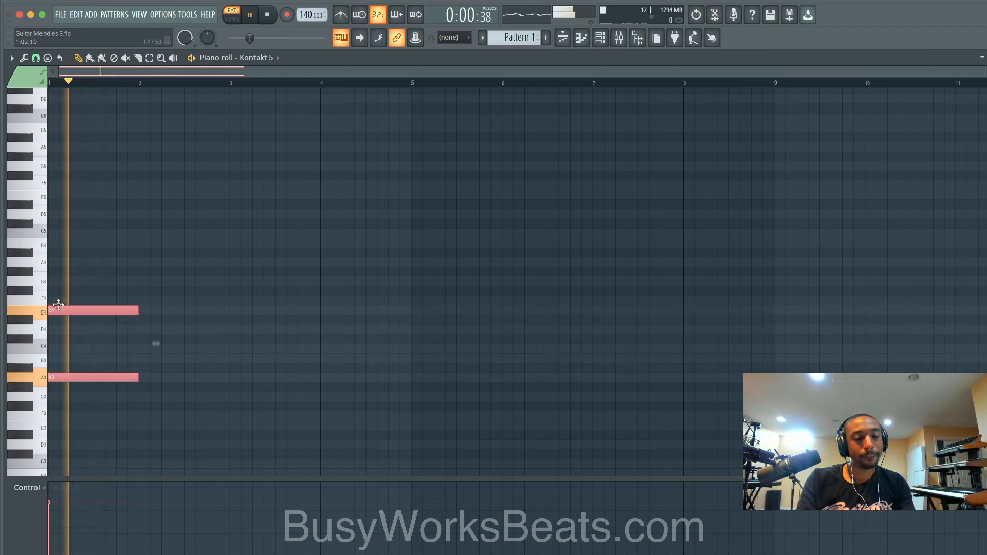
key(space)
click(30, 254)
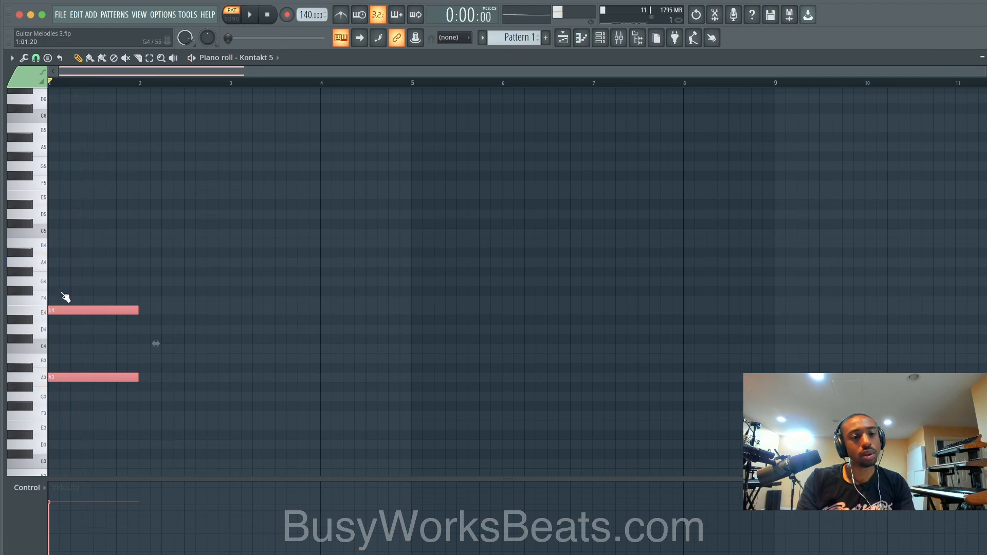
Step: Copy the bar 1 power chord into bar 2 at D4 and A4, and play both bars
shift+drag(68, 310, 140, 257)
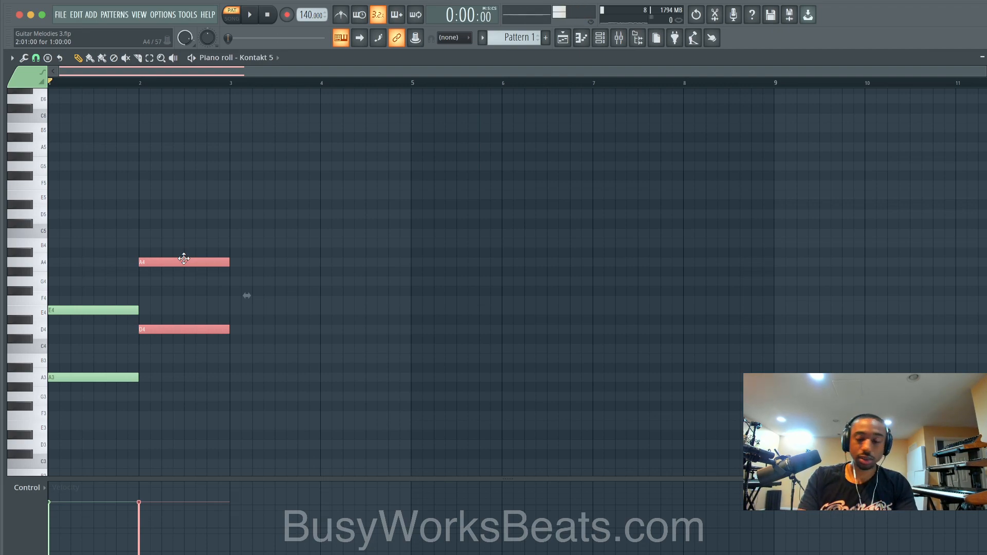
key(space)
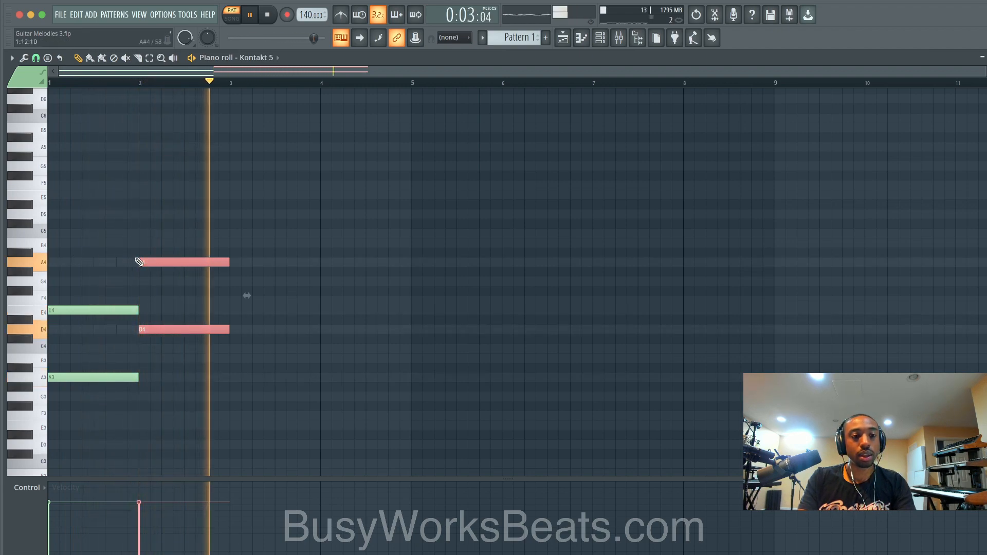
key(space)
Step: Copy the power chord into bar 3 as F4 and C5 and into bar 4 as G4 and D5, and play the progression
drag(161, 251, 334, 209)
click(263, 232)
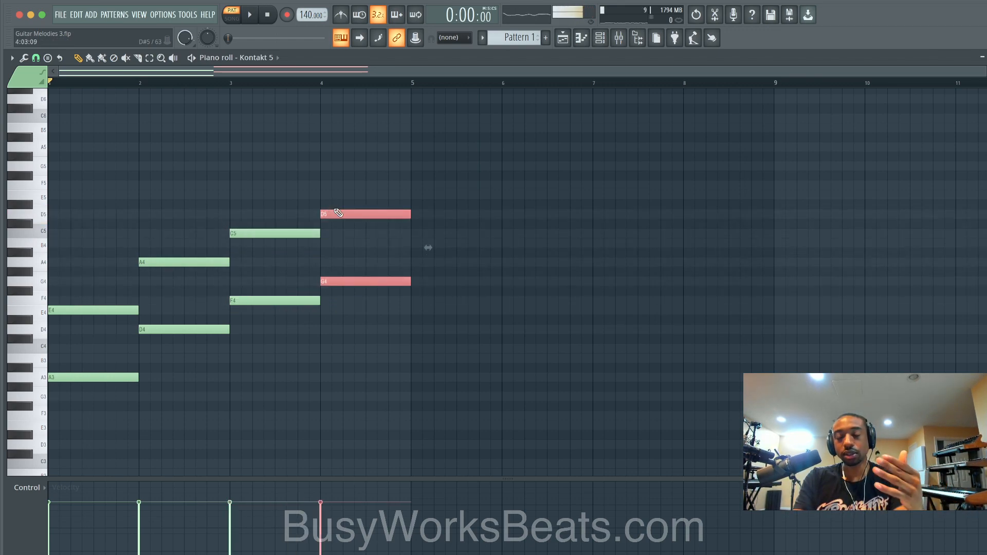
key(space)
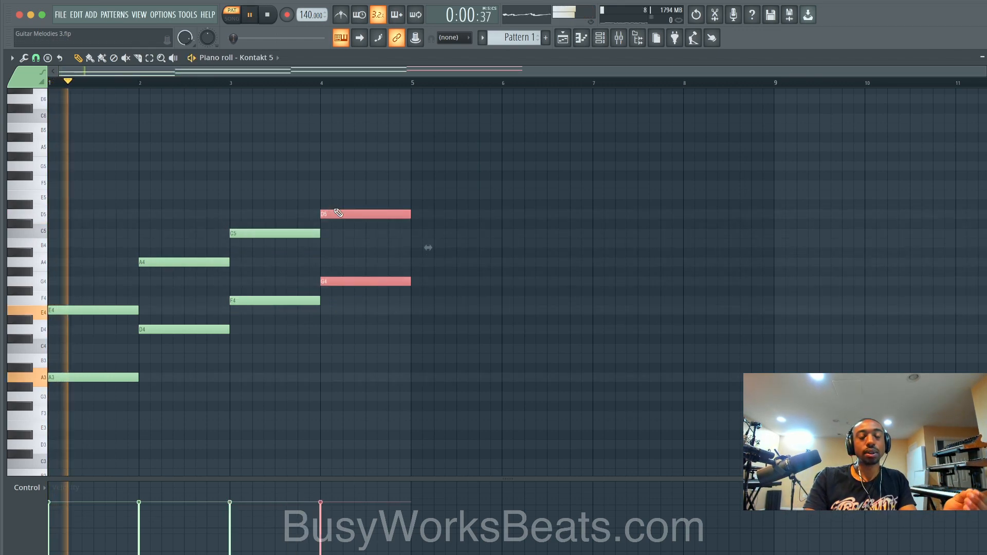
click(348, 322)
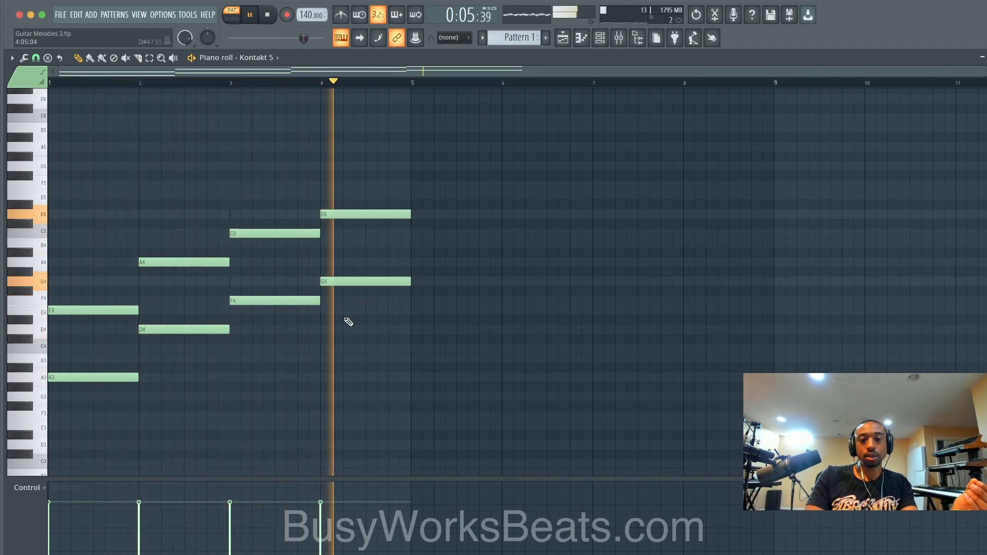
key(space)
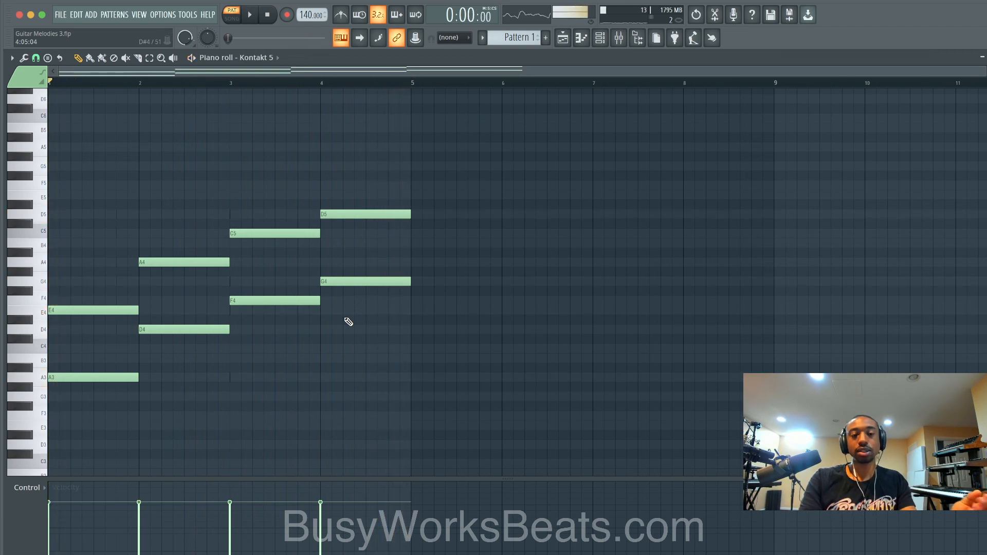
Step: Select the upper note of all four power chords, E4, A4, C5 and D5, and clear the selection
scroll(270, 311, up, 1)
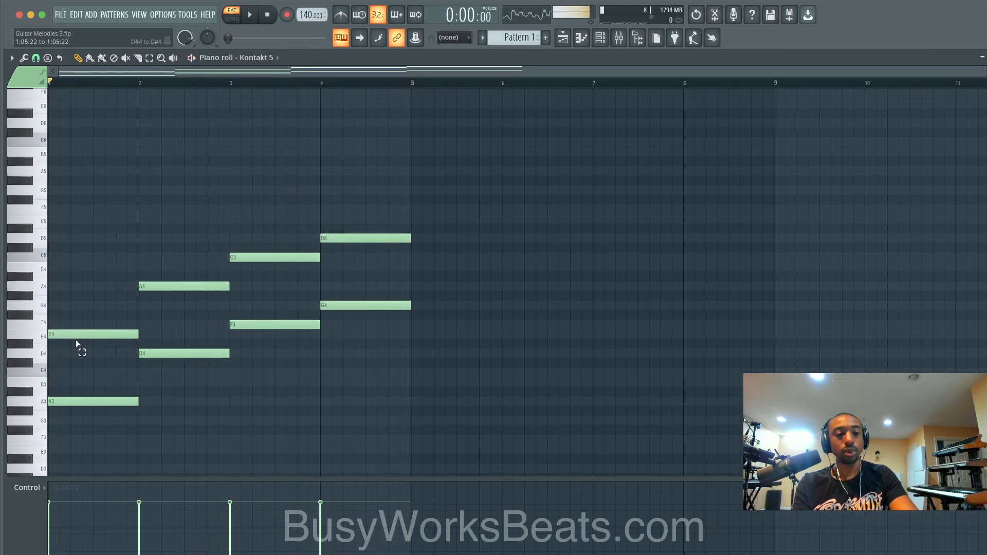
drag(77, 344, 106, 299)
ctrl+shift+click(175, 287)
ctrl+shift+click(279, 257)
ctrl+shift+click(335, 238)
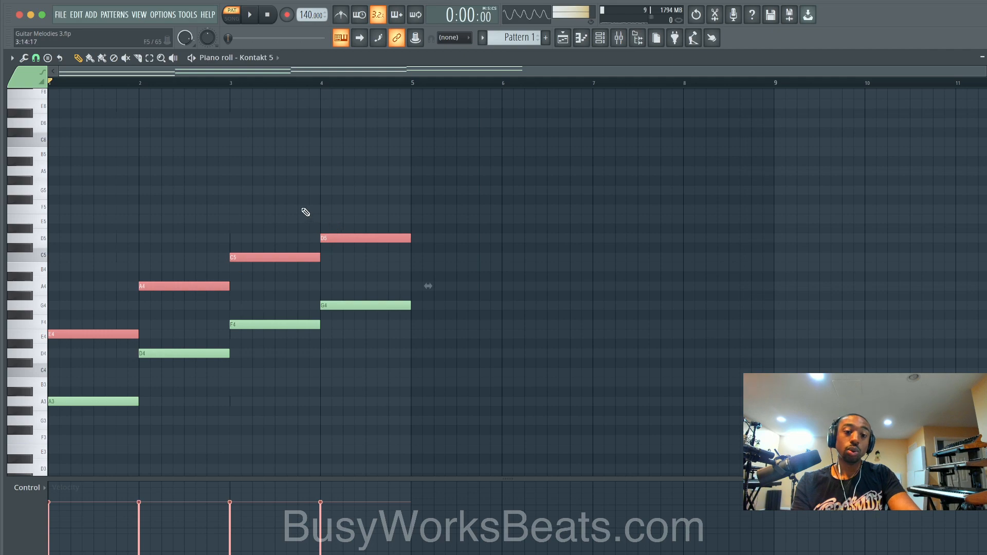
right_click(303, 209)
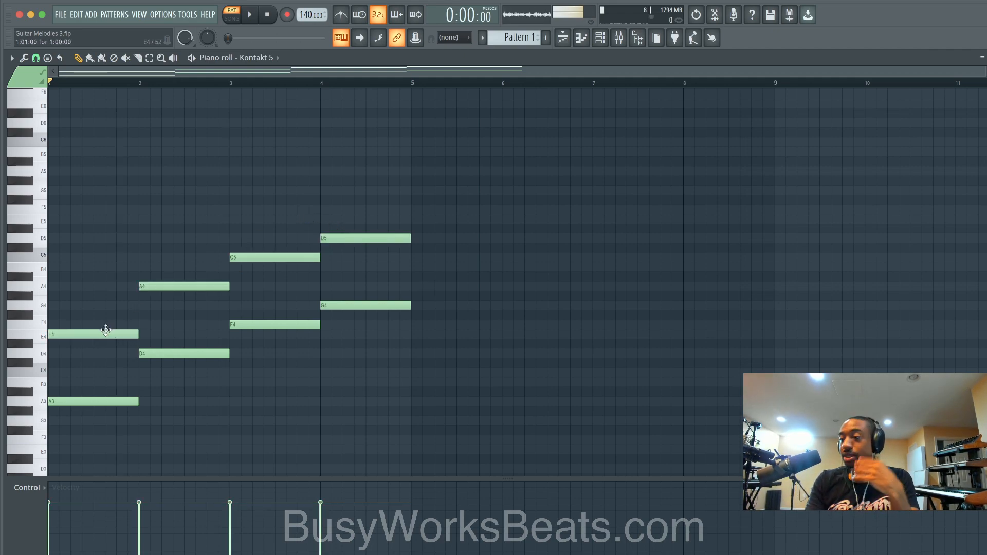
Step: Add a B4 note four steps long above the power chord at the start of bar 1
ctrl+click(84, 334)
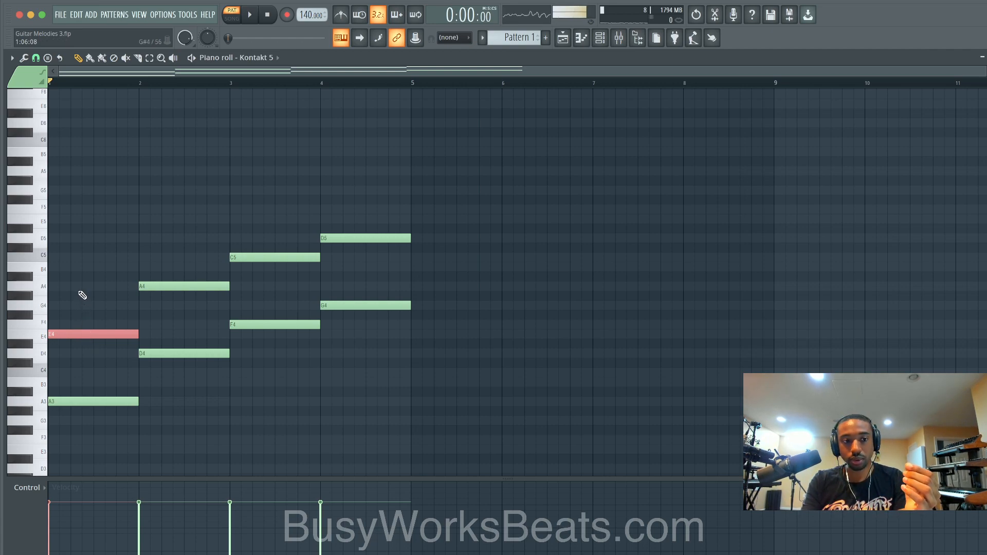
click(62, 267)
drag(137, 267, 71, 264)
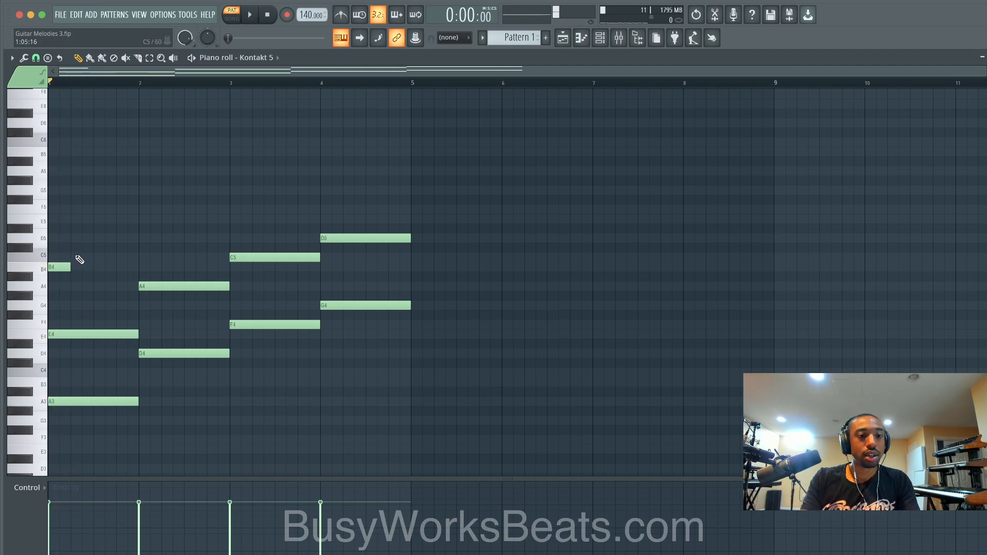
Step: Turn on the metronome and set the project tempo to 160
click(340, 14)
drag(311, 14, 311, 4)
scroll(311, 15, up, 1)
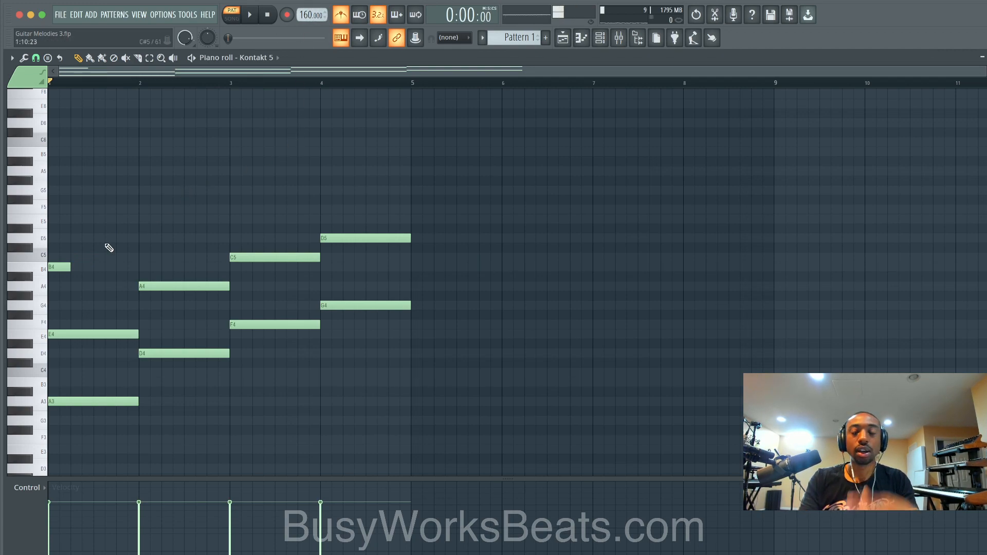
Step: Add a two-step C5 and a shorter B4 right after the opening B4 in bar 1, and play the phrase
key(space)
click(77, 258)
click(102, 267)
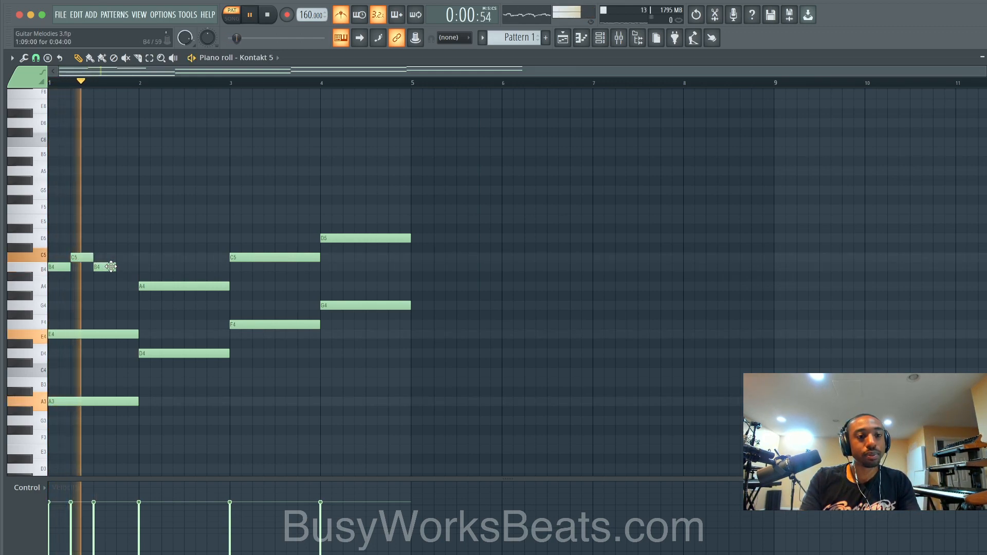
key(space)
drag(106, 267, 94, 267)
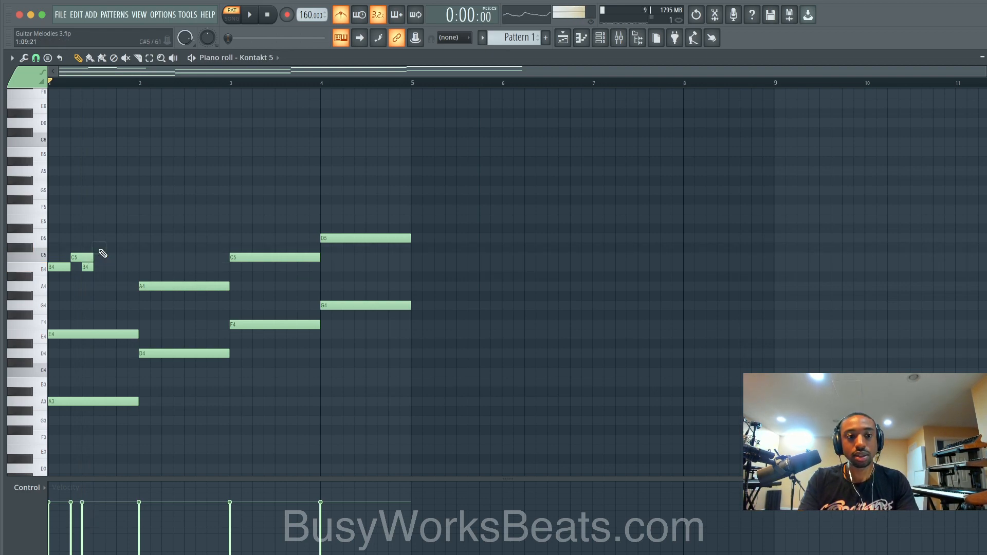
drag(92, 258, 82, 258)
key(space)
key(space)
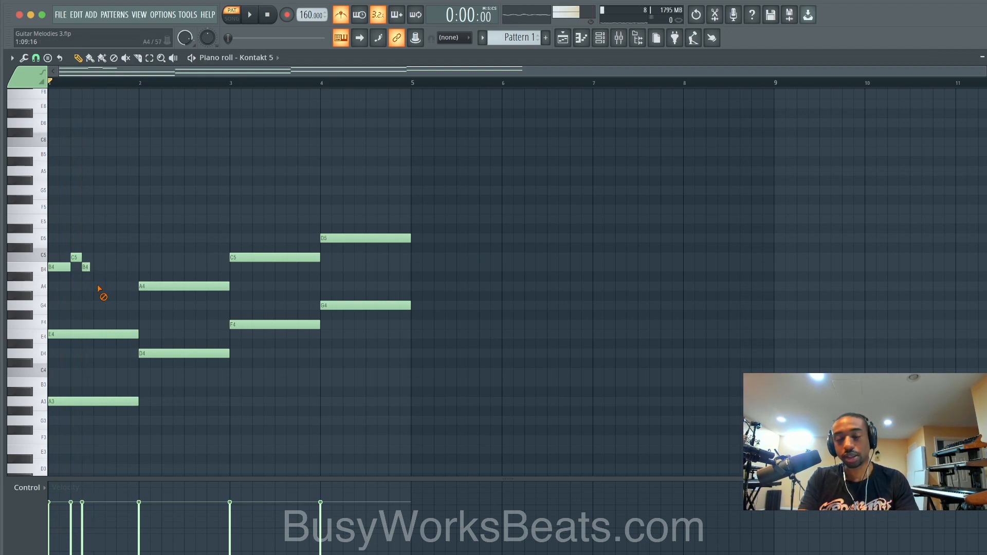
key(space)
key(space)
Step: Continue the melody with a short G4 in bar 1 and a longer G4 starting at 1:15, and play it
drag(108, 288, 190, 305)
key(space)
key(space)
click(130, 305)
key(space)
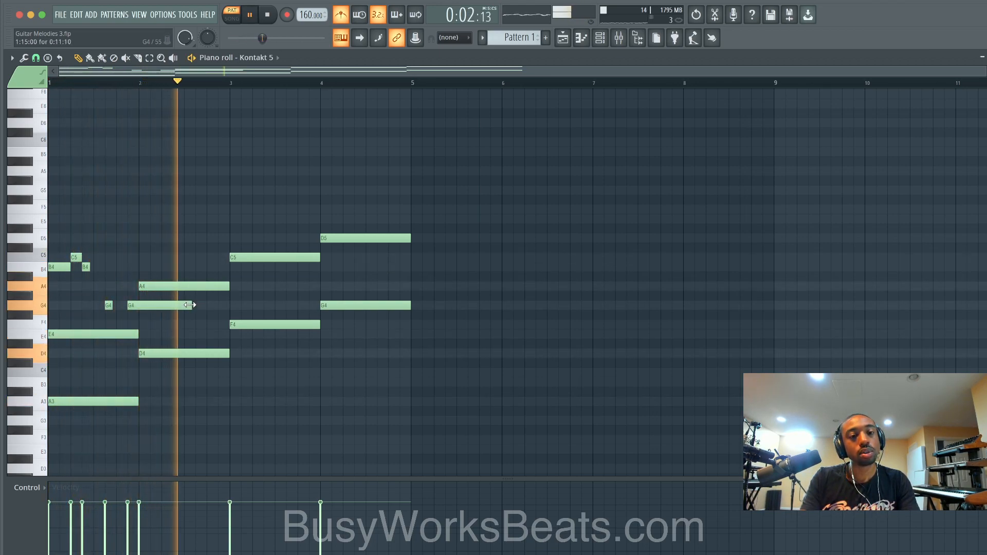
key(space)
Step: Delete the A4 chord note in bar 2, lengthen the long G4 to 0:15:10, and play the melody
click(148, 306)
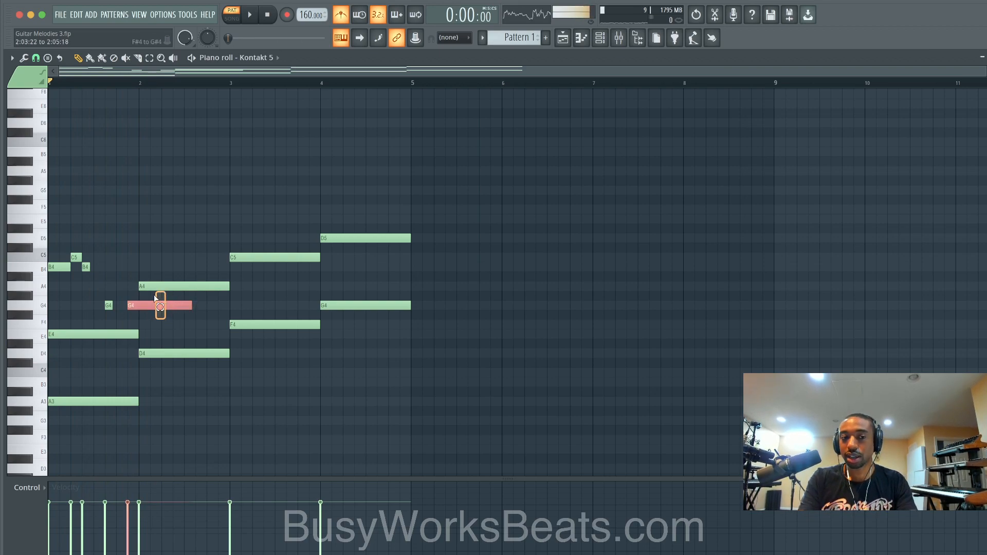
click(148, 306)
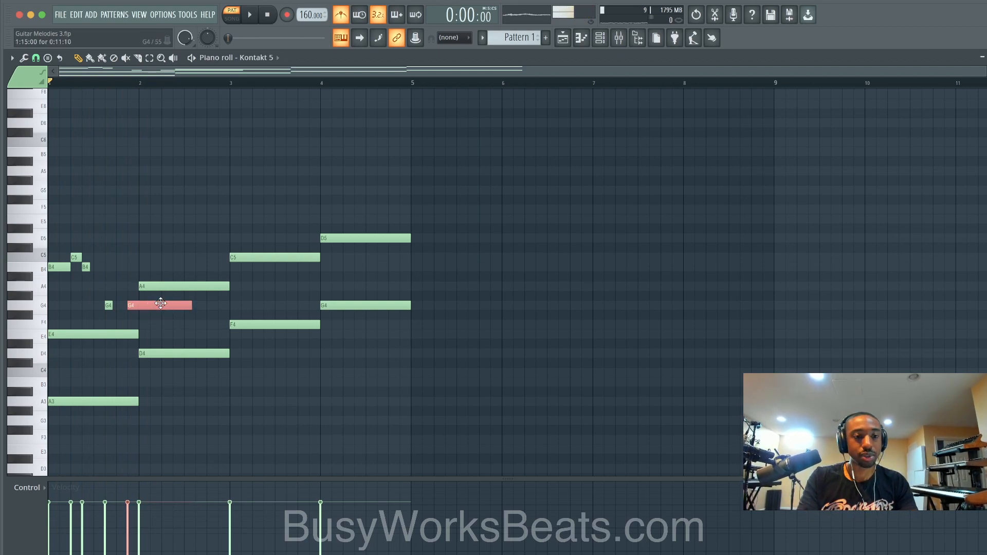
key(space)
key(space)
right_click(188, 286)
key(space)
drag(188, 305, 212, 305)
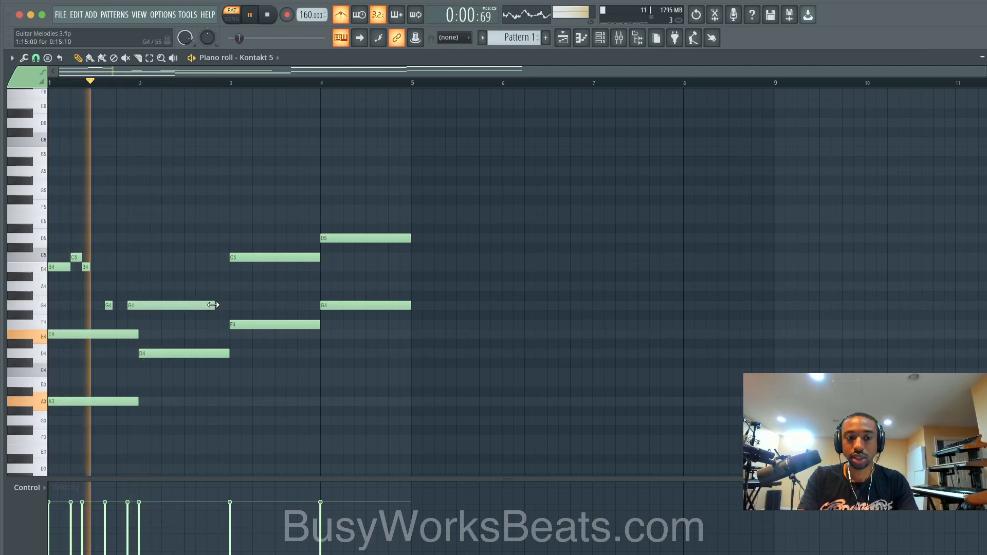
key(space)
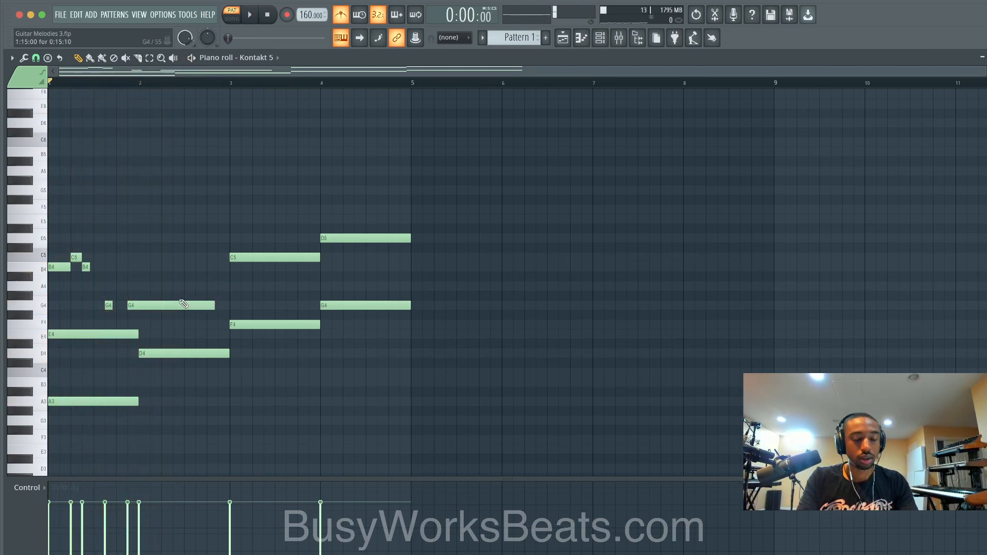
Step: Add an E4 melody note at 2:09 in bar 2, play it back, and shorten the note to 0:03:10
click(174, 335)
key(space)
drag(256, 334, 216, 336)
key(space)
key(space)
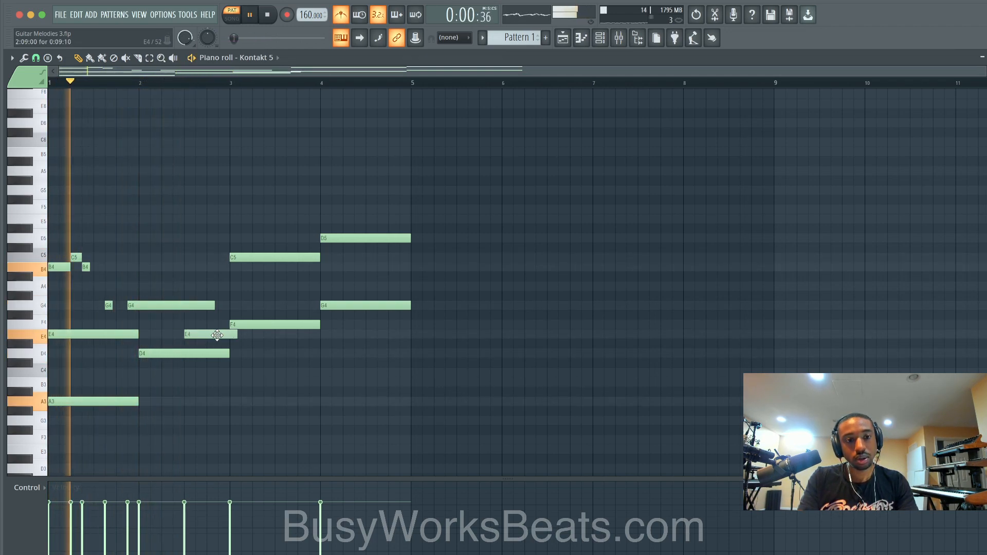
key(space)
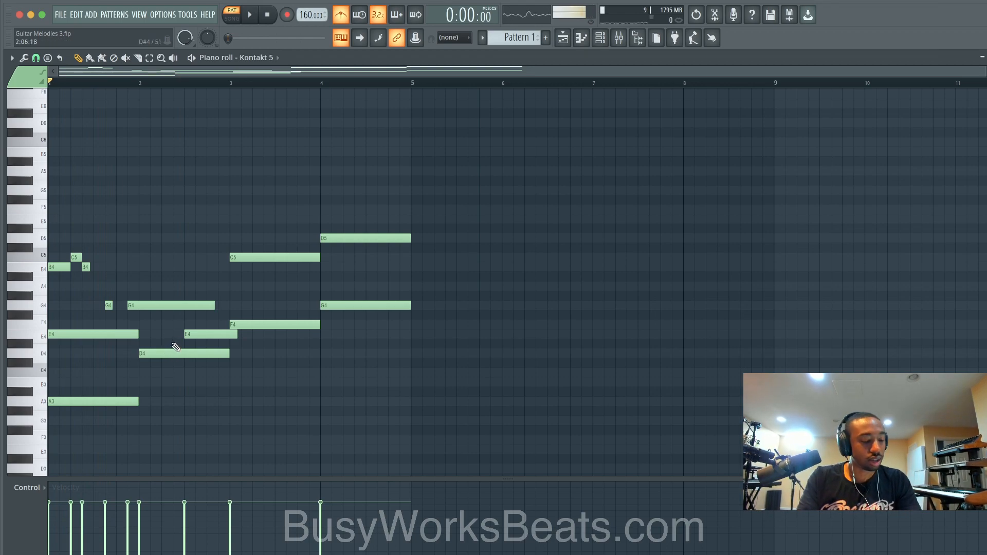
key(space)
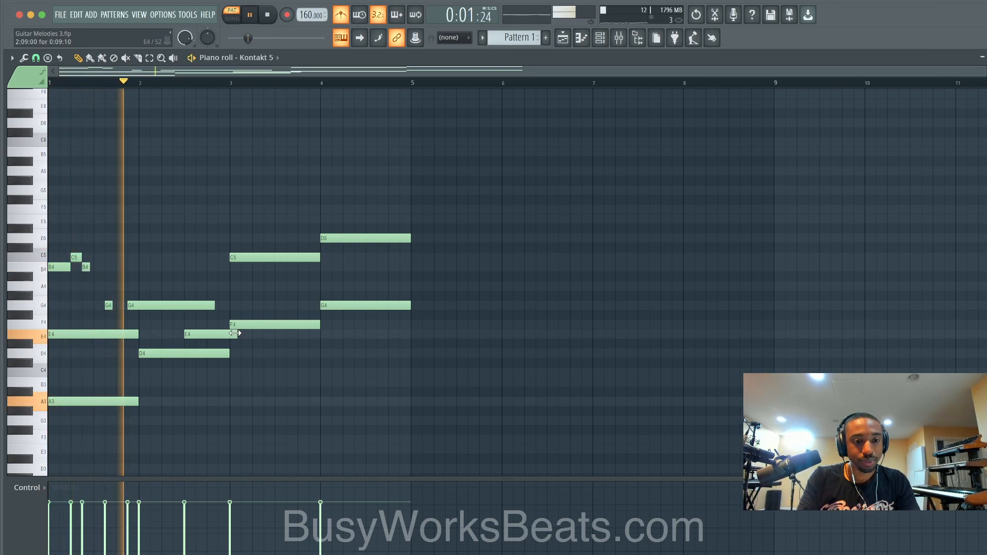
key(space)
drag(238, 335, 216, 335)
Step: Add a short C5 and a long D5 running from late bar 2 into bar 3, and play the pattern
drag(208, 267, 280, 239)
click(206, 257)
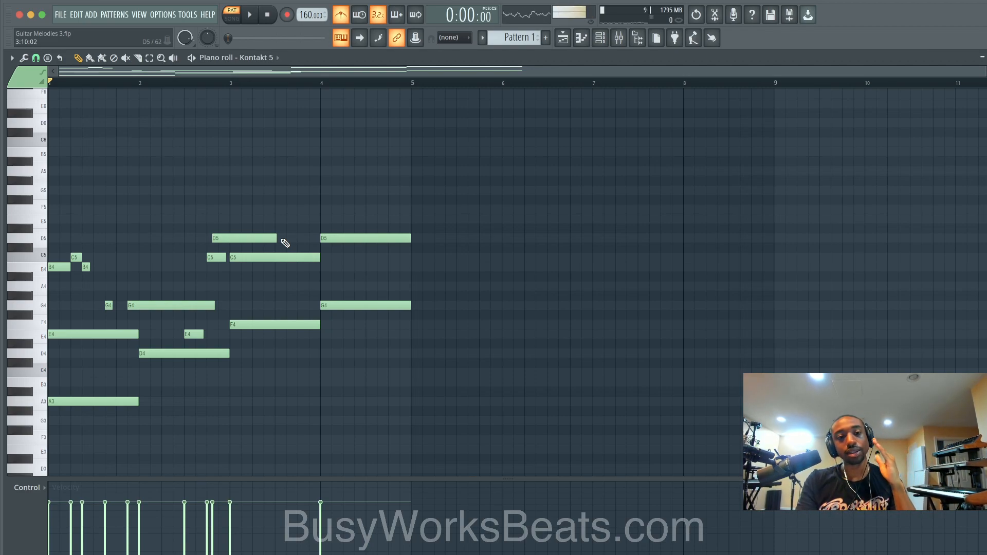
key(space)
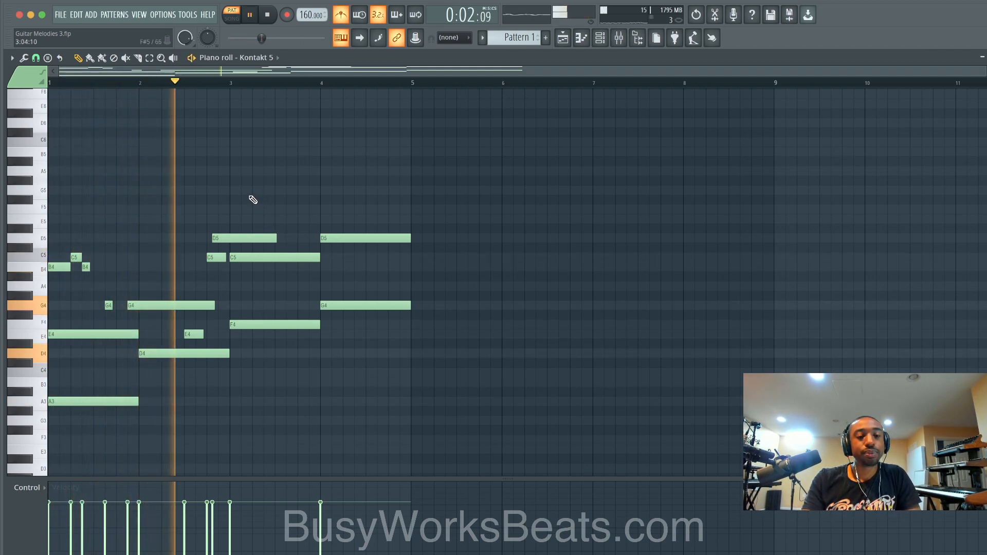
key(space)
Step: Delete the C5 chord note in bar 3, lengthen the D5 melody note towards the end of bar 3, and play it
right_click(271, 256)
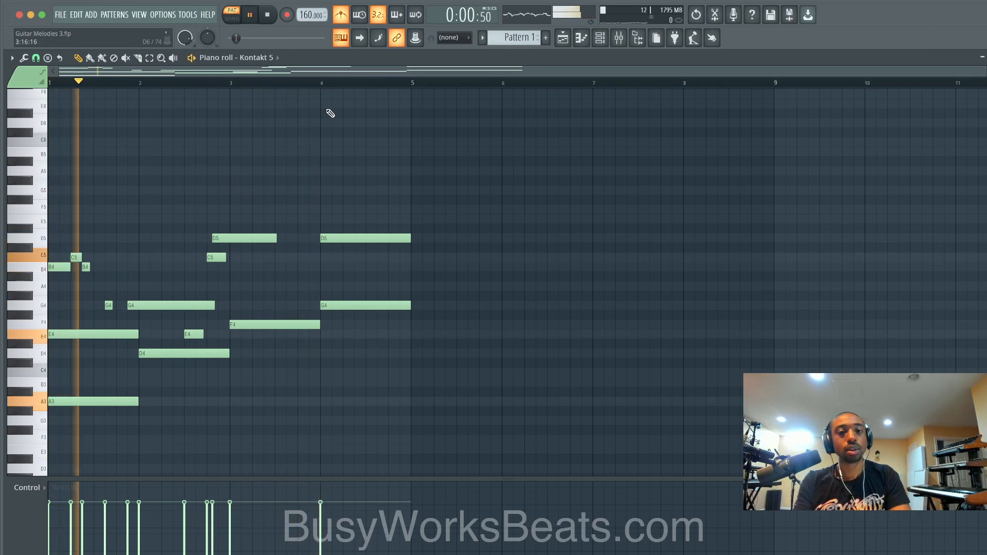
drag(272, 238, 306, 239)
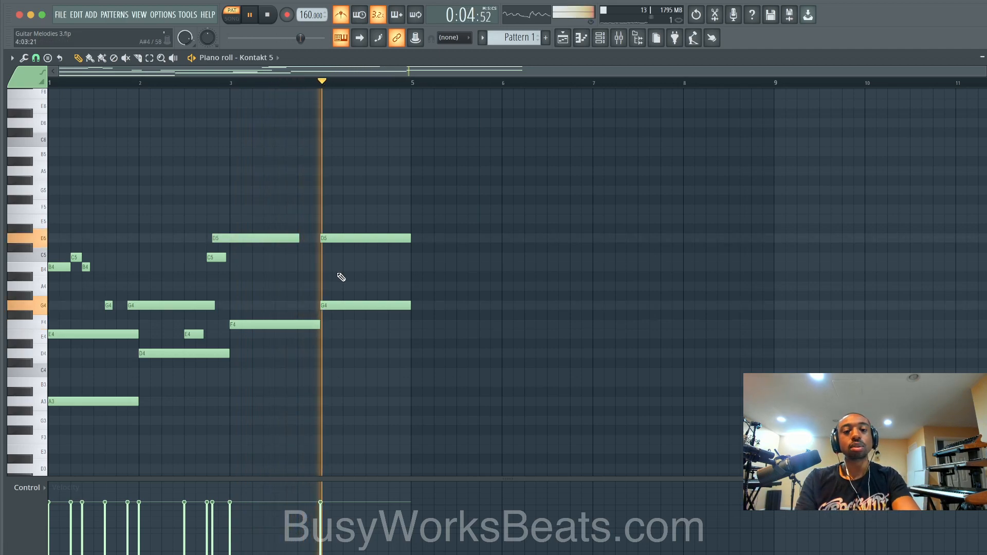
key(space)
Step: Add a long A4 melody note at the start of bar 4, nearly a full bar long, and play the pattern
click(310, 267)
drag(306, 265, 360, 285)
key(space)
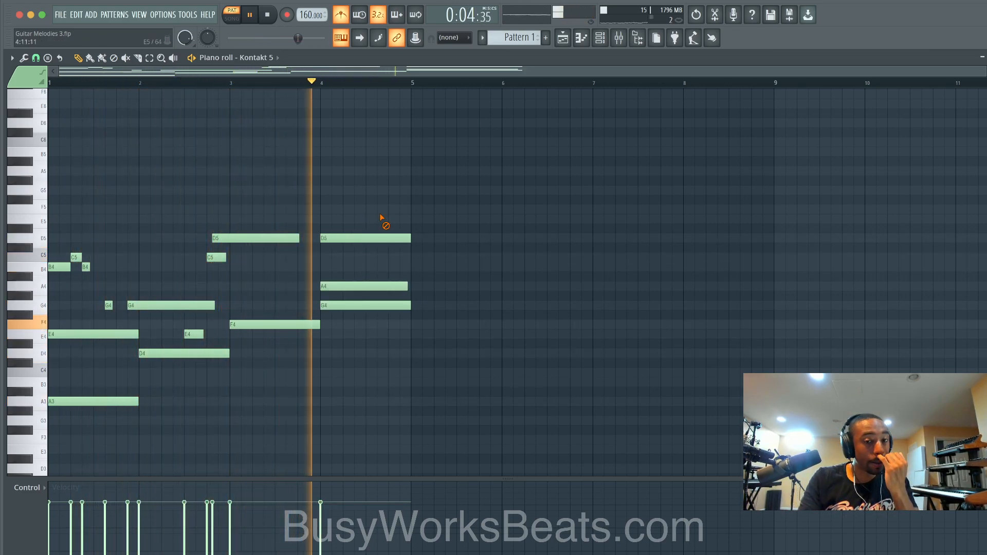
key(space)
Step: Select the melody notes A4, D5, C5, E4 and the long G4, and clear the selection
click(345, 285)
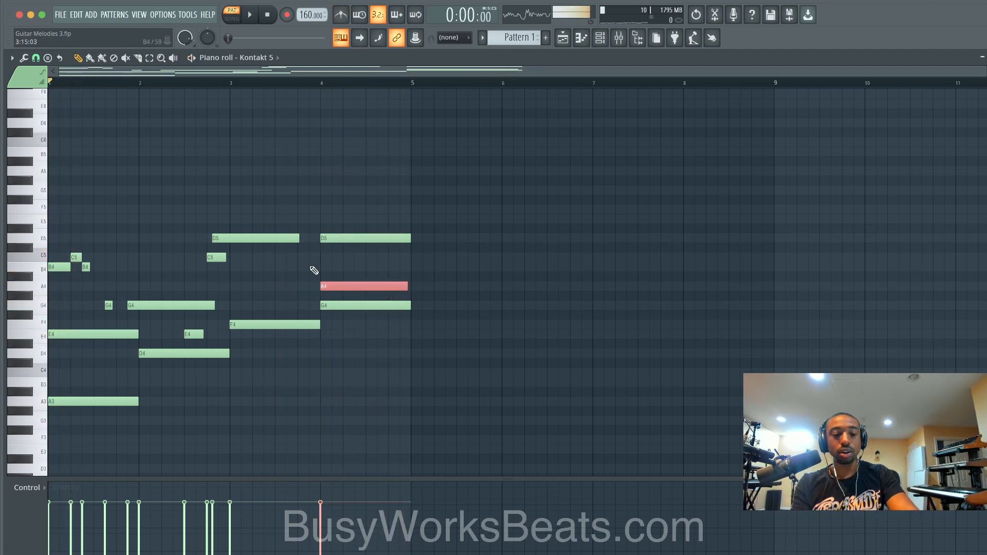
drag(293, 224, 206, 291)
ctrl+shift+click(201, 308)
ctrl+shift+click(197, 333)
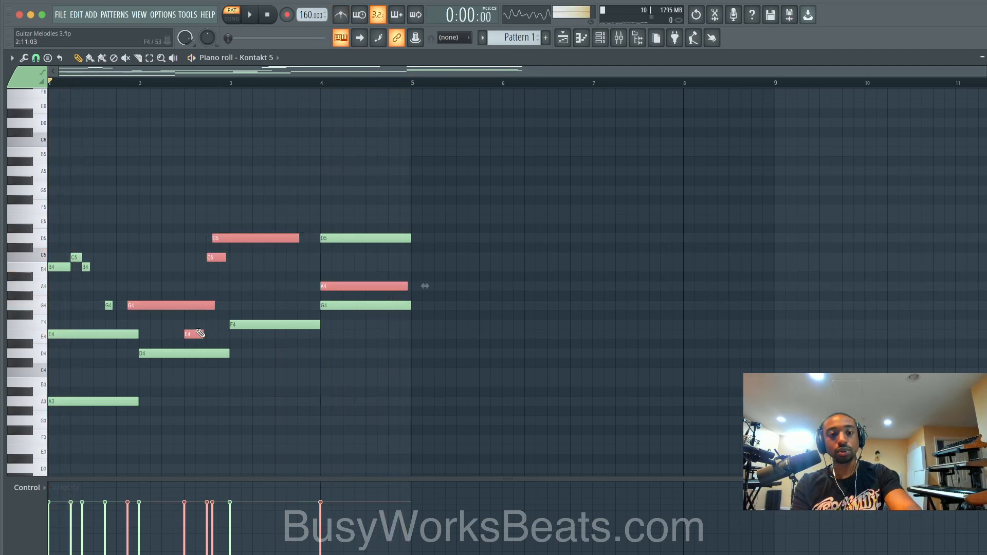
click(278, 262)
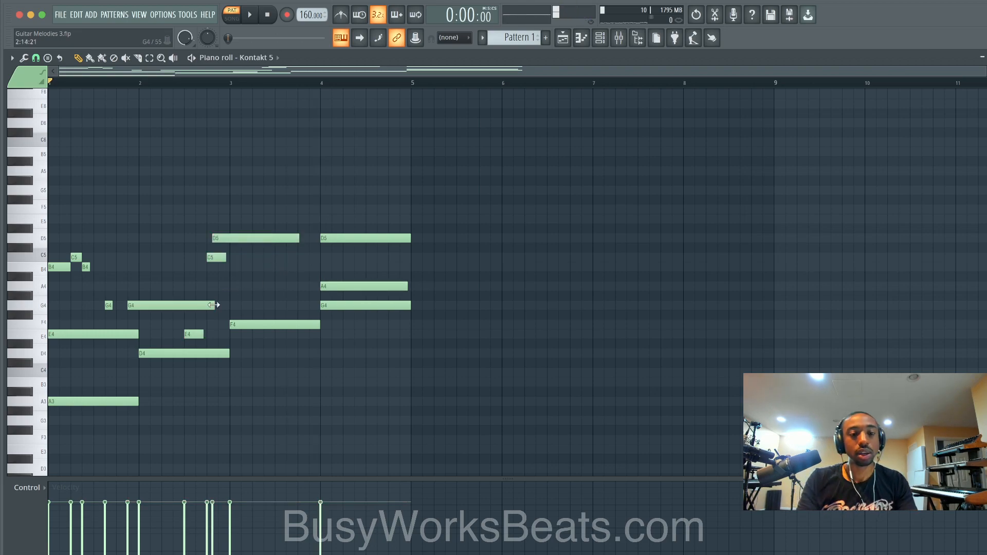
Step: Select the intact power chords: A3 and E4 in bar 1, and G4 and D5 in bar 4
click(66, 334)
ctrl+shift+click(67, 401)
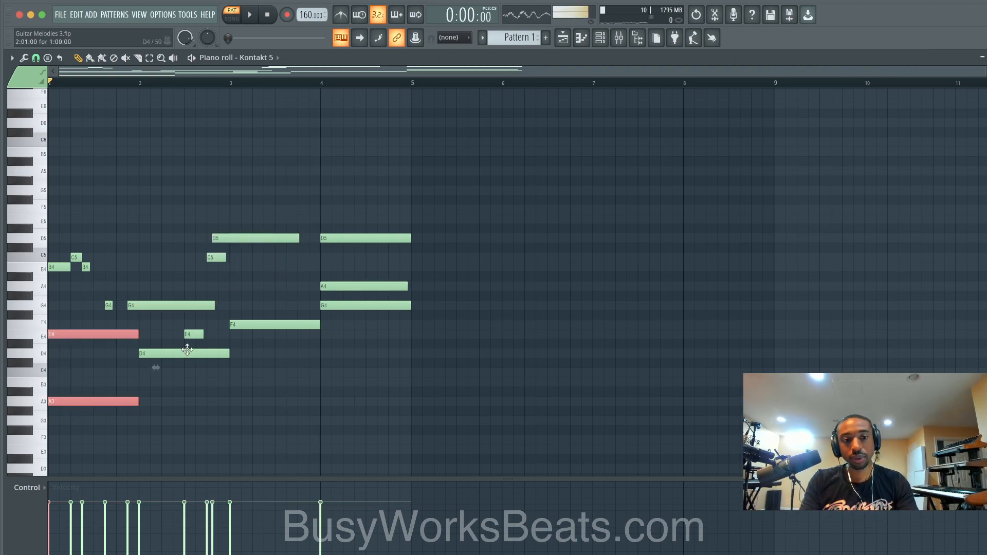
click(269, 325)
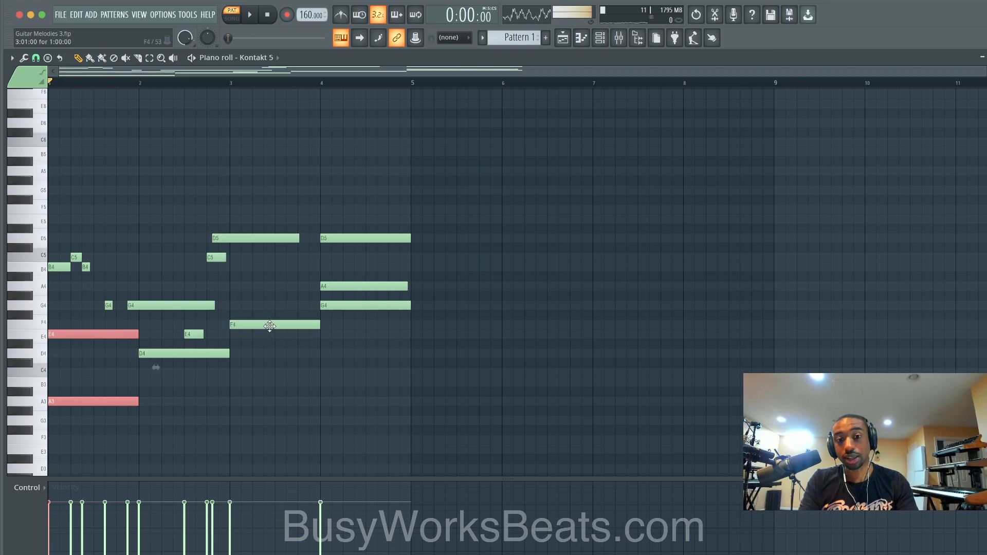
ctrl+shift+click(341, 306)
ctrl+shift+click(354, 238)
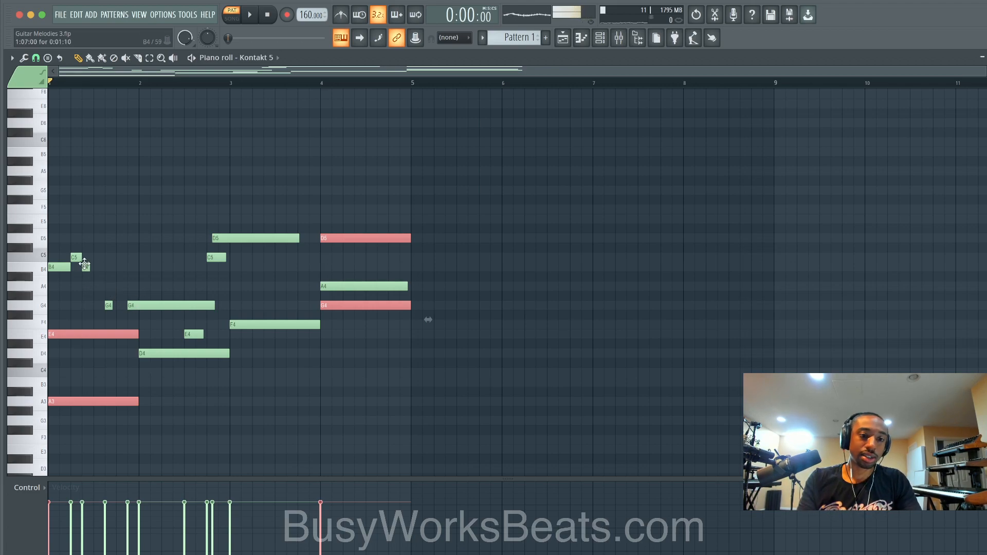
Step: Select all the melody notes, from the opening B4 in bar 1 to the A4 in bar 4
drag(71, 254, 84, 271)
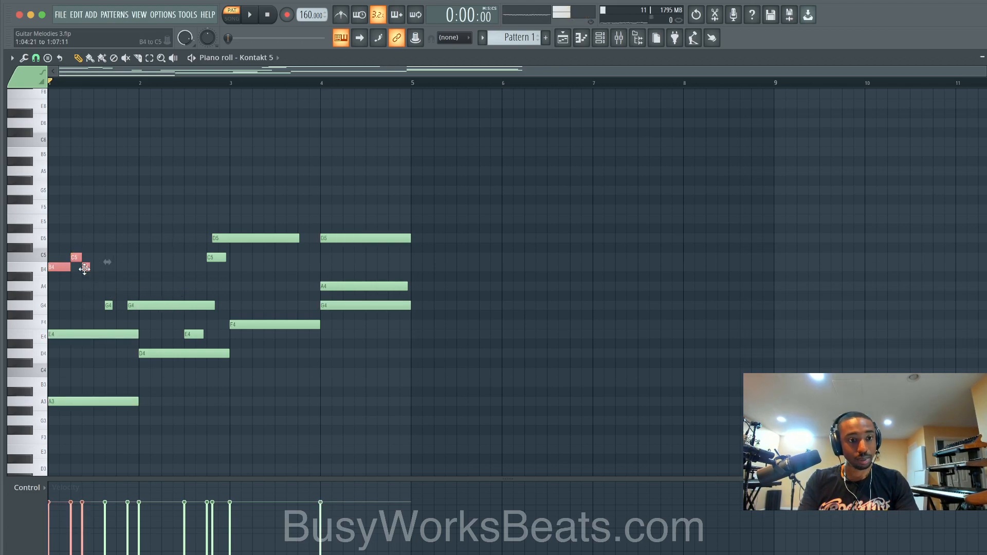
ctrl+shift+click(108, 306)
ctrl+shift+click(150, 306)
ctrl+shift+click(198, 335)
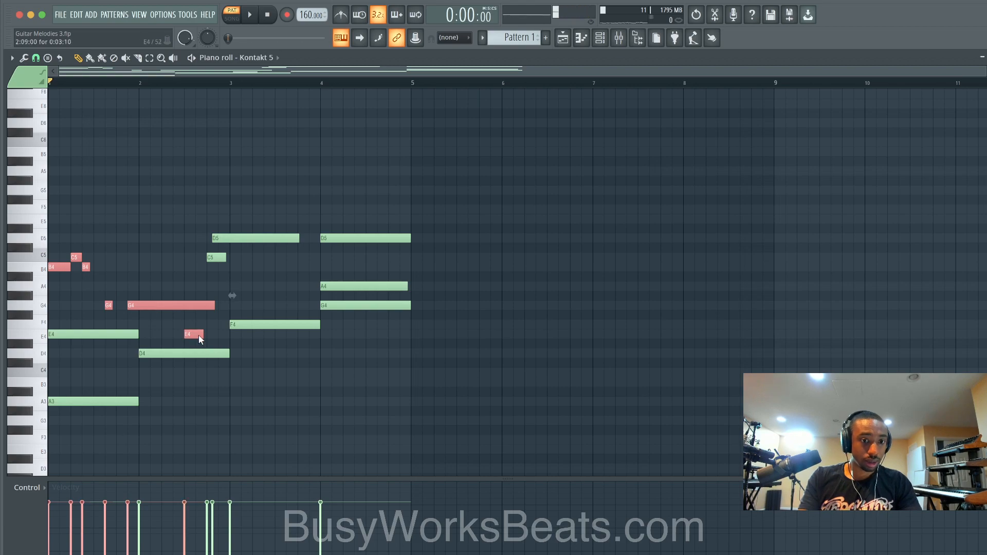
ctrl+shift+click(221, 257)
ctrl+shift+click(234, 238)
ctrl+shift+click(344, 286)
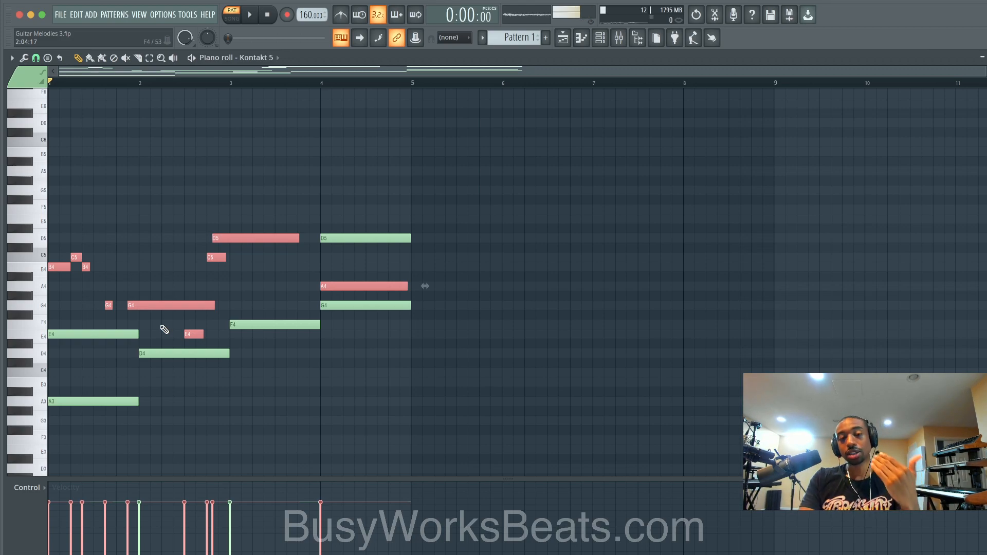
Step: Select the G4, A4 and D5 notes in bar 4, start playback, clear the selection, and stop playback
drag(337, 284, 349, 319)
drag(348, 249, 350, 232)
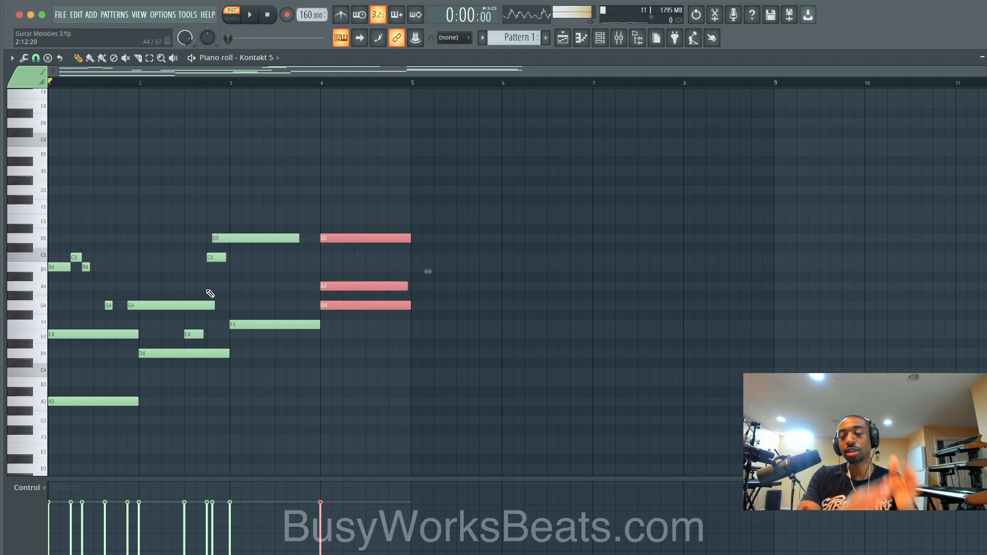
key(space)
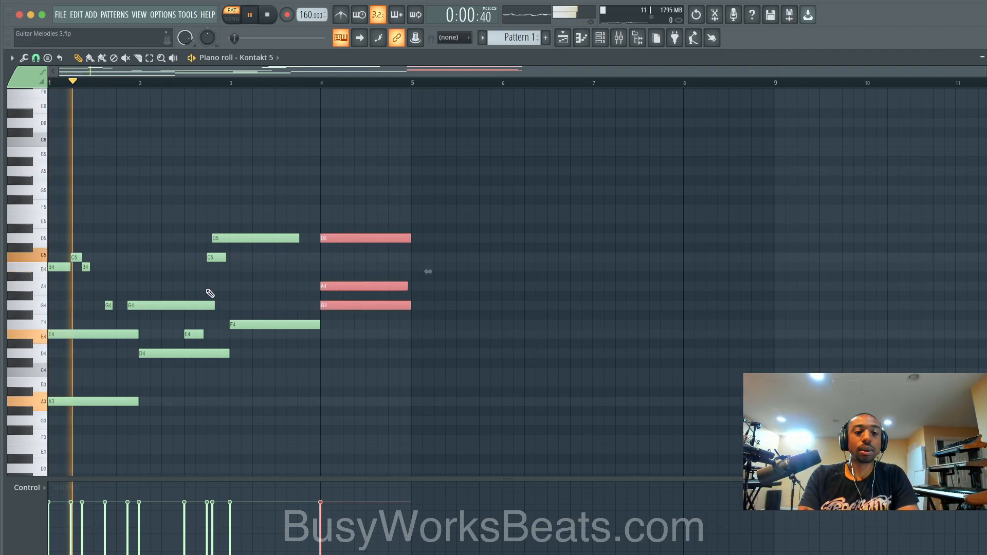
click(299, 291)
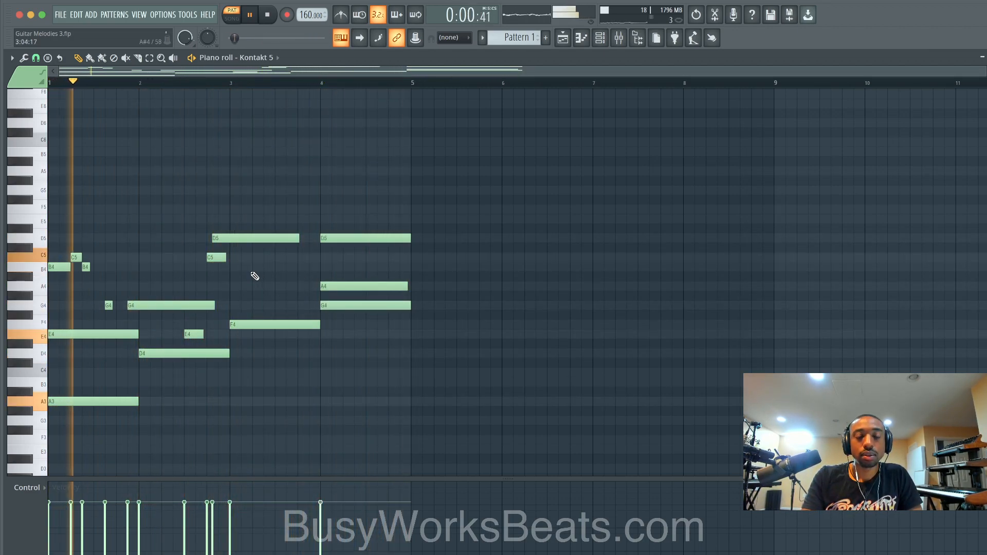
key(space)
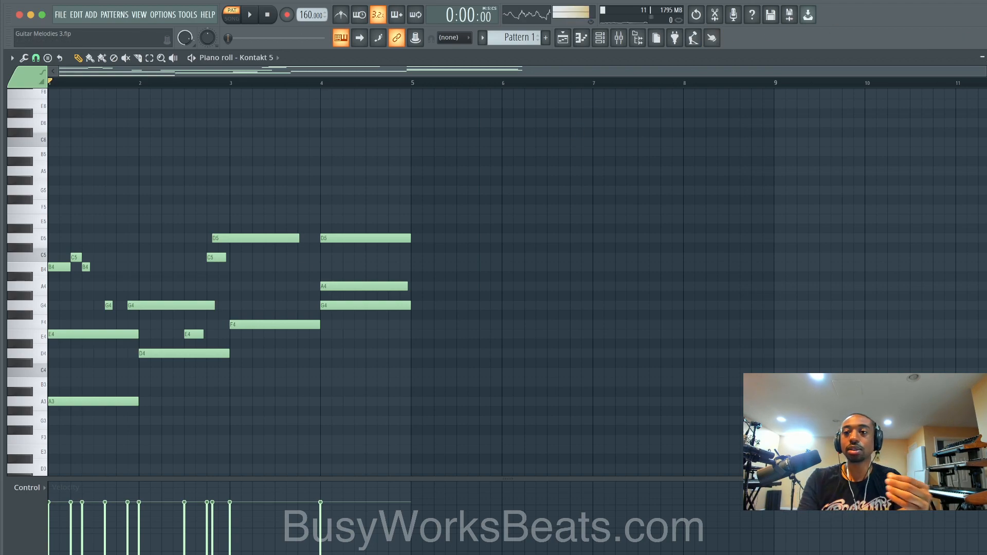
Step: Close the piano roll, clone the Kontakt 5 channel, and close the clone's plugin window
click(982, 56)
right_click(128, 82)
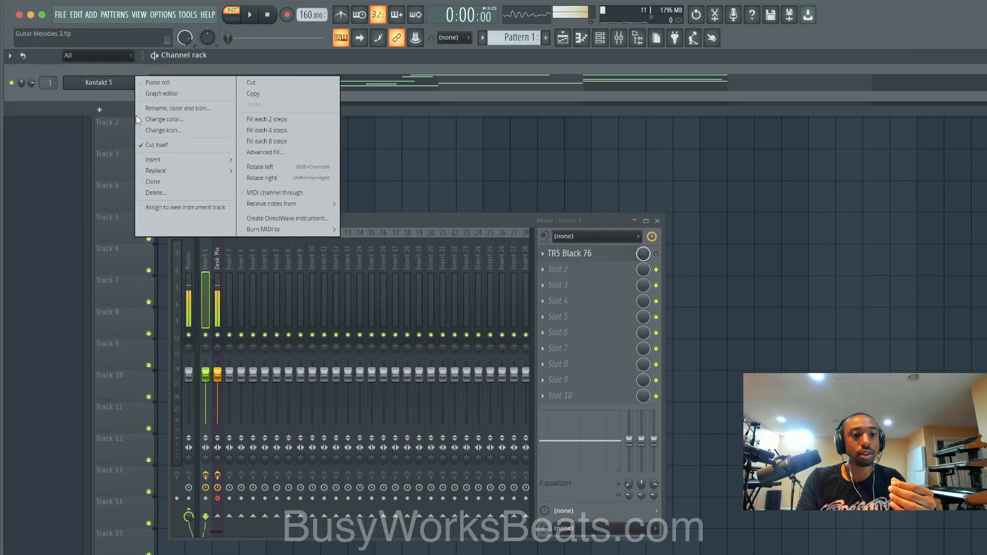
click(171, 181)
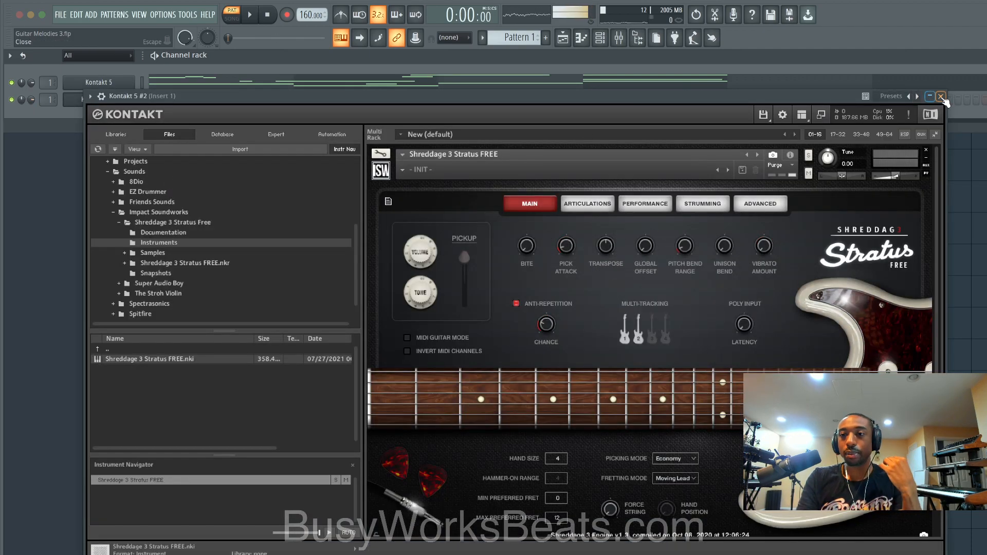
click(941, 97)
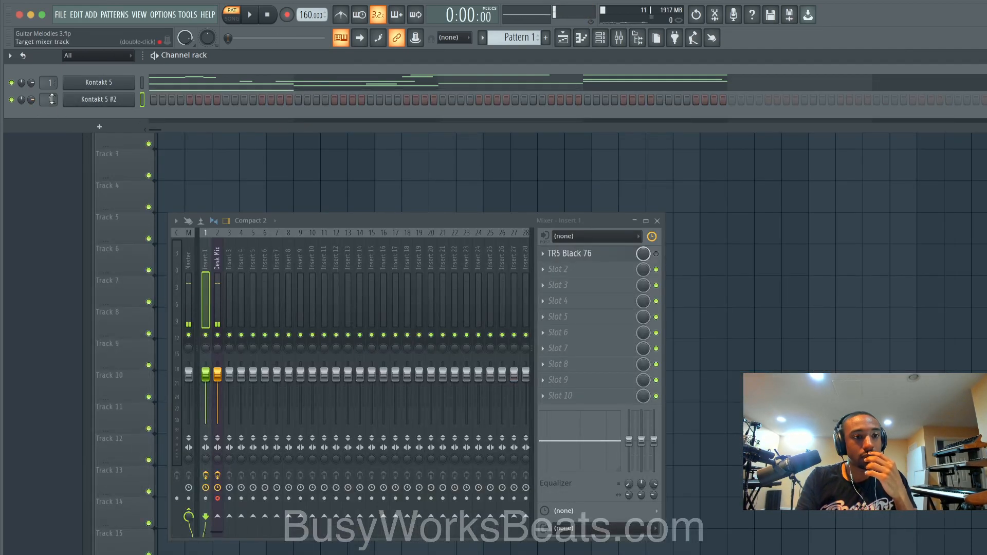
Step: Route the Kontakt 5 #2 channel to mixer track 1 and reset its panning
drag(48, 100, 21, 101)
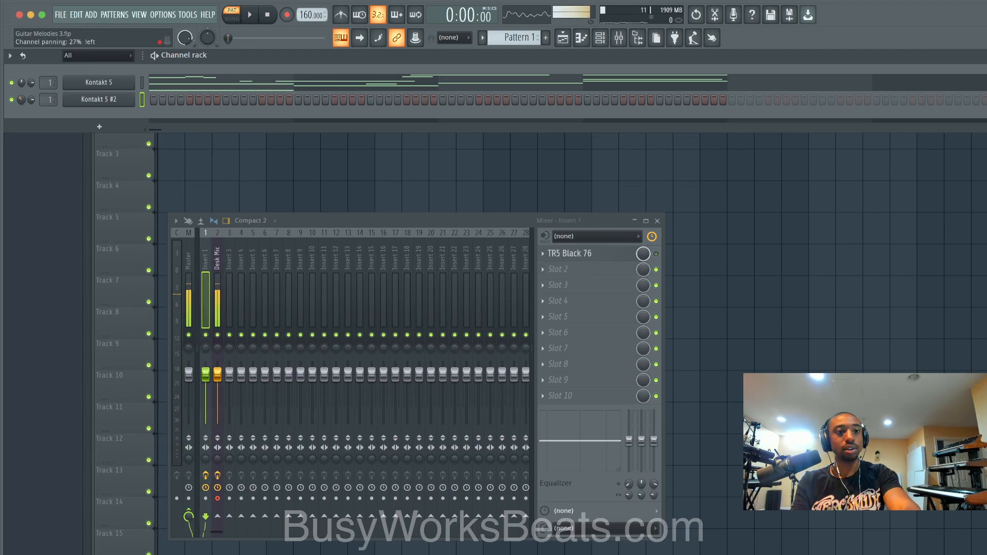
right_click(22, 99)
click(31, 107)
Step: Open the piano roll for Kontakt 5 #2 and play the existing part against its ghost notes
right_click(130, 105)
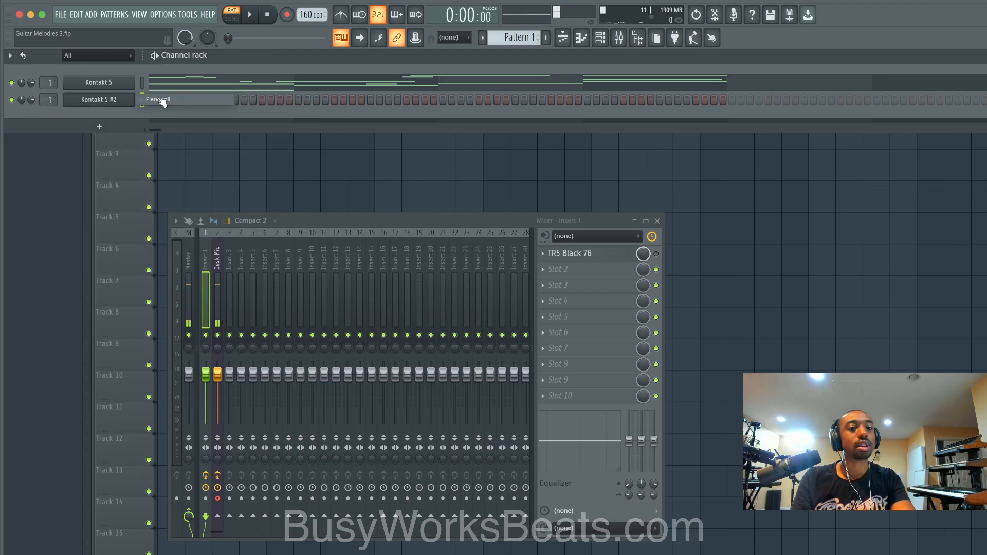
click(160, 103)
click(12, 57)
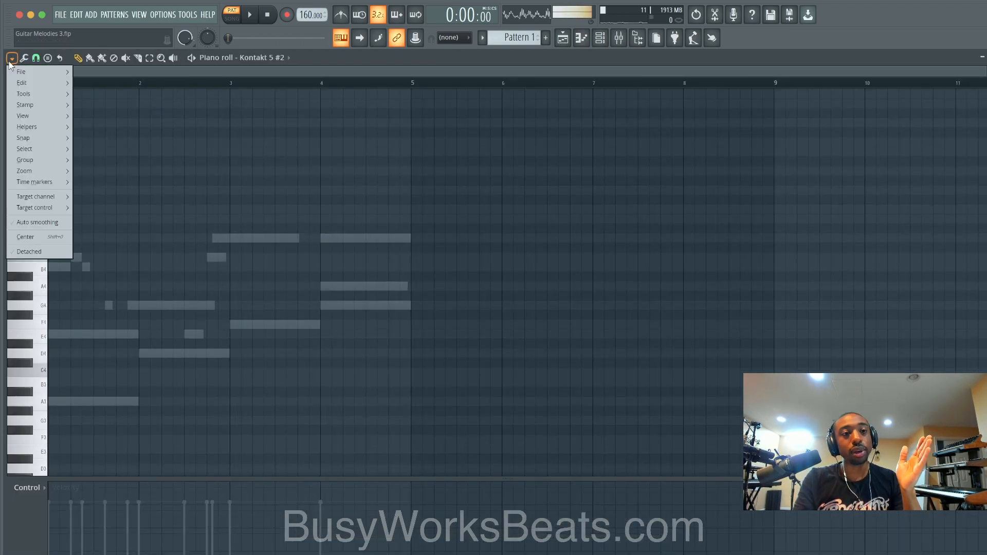
mouse_move(57, 128)
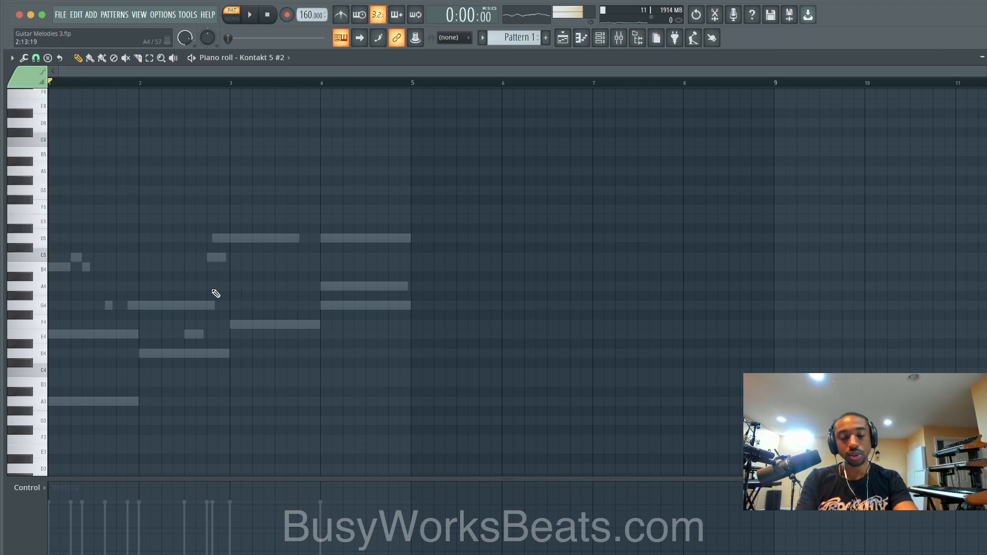
key(space)
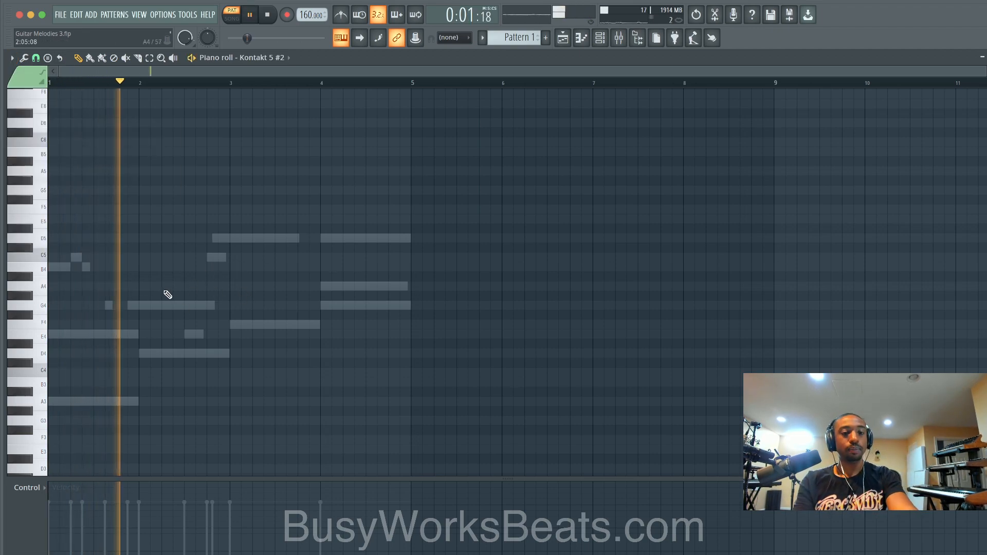
key(space)
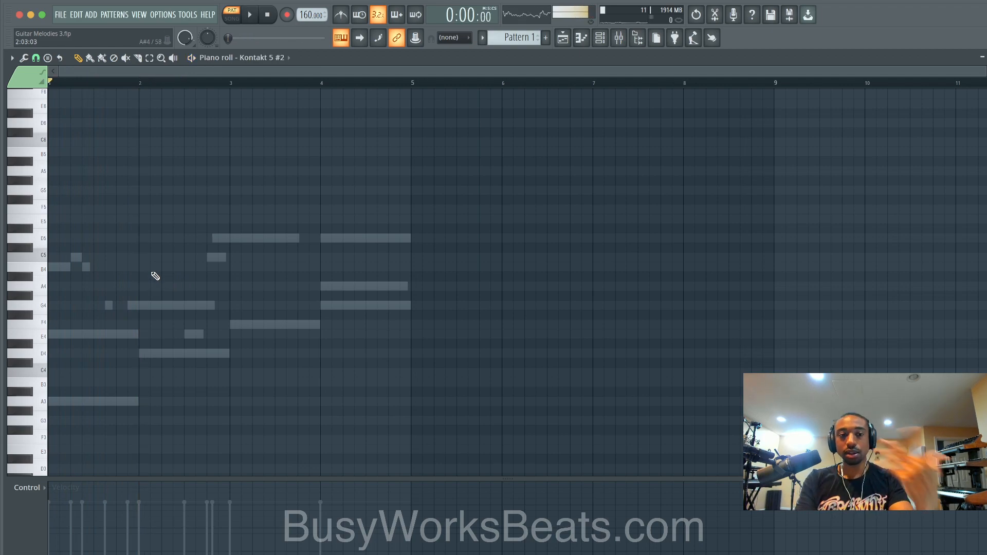
Step: Add a descending run of D5, C5 and A4 notes in bar 2 and play it back
mouse_move(153, 269)
mouse_down()
mouse_move(150, 223)
mouse_move(149, 237)
mouse_up()
drag(238, 240, 156, 239)
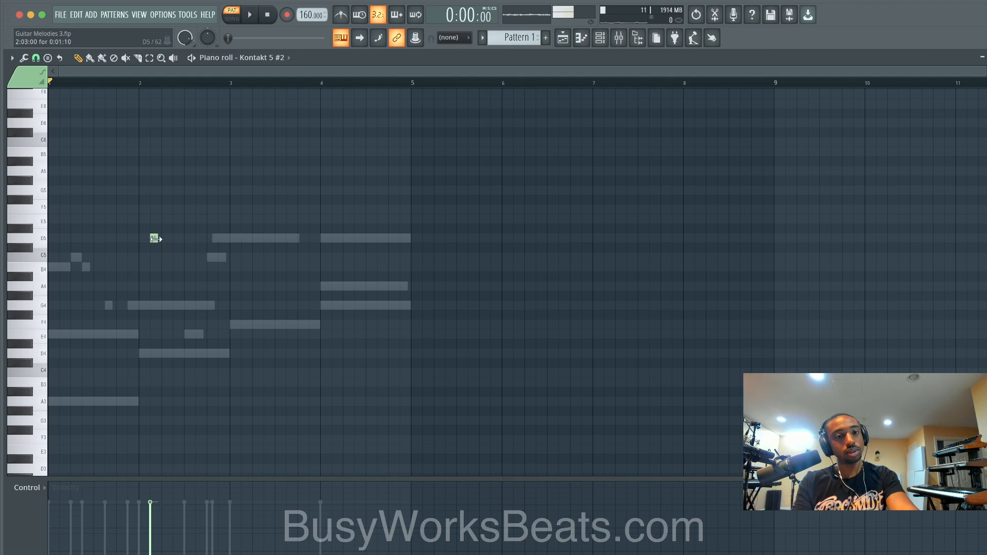
click(165, 257)
click(176, 286)
key(space)
drag(200, 309, 182, 233)
key(space)
Step: Slice the A4 note in bar 2 to shorten it and delete the cut-off tail
super+click(184, 186)
click(138, 58)
click(183, 286)
click(78, 58)
drag(230, 253, 205, 289)
key(Delete)
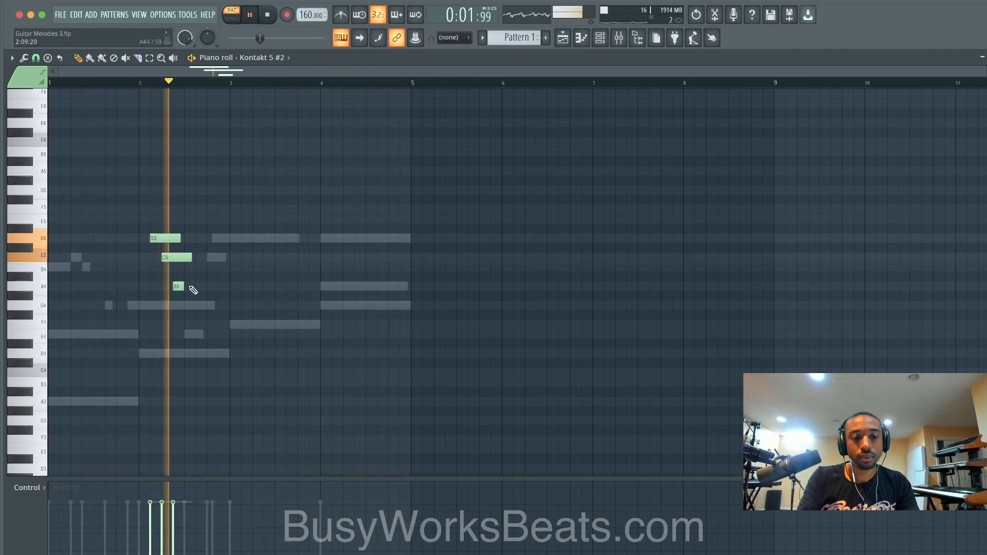
Step: Lower the velocities of the D5 and C5 notes, with D5 the softest, and close the piano roll
click(150, 541)
click(162, 529)
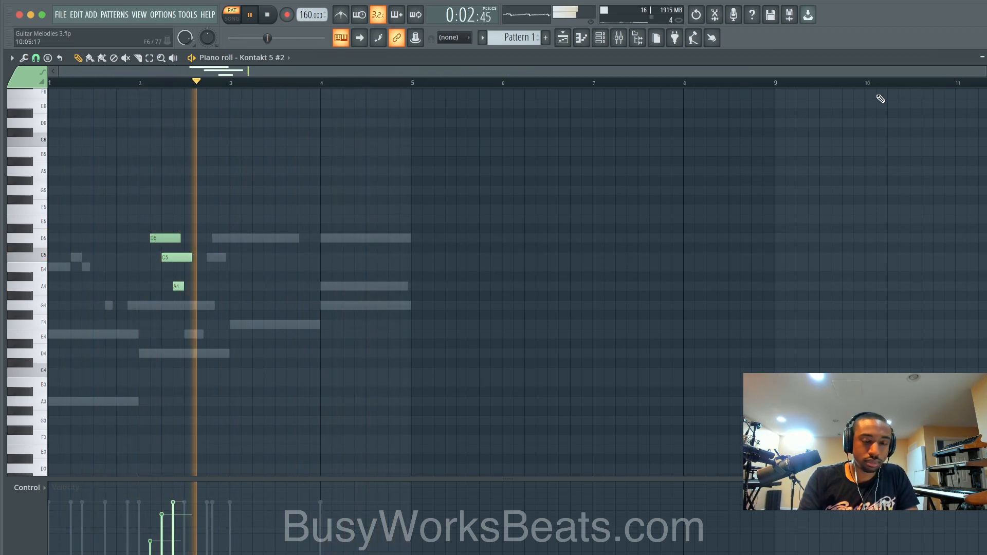
click(986, 57)
key(space)
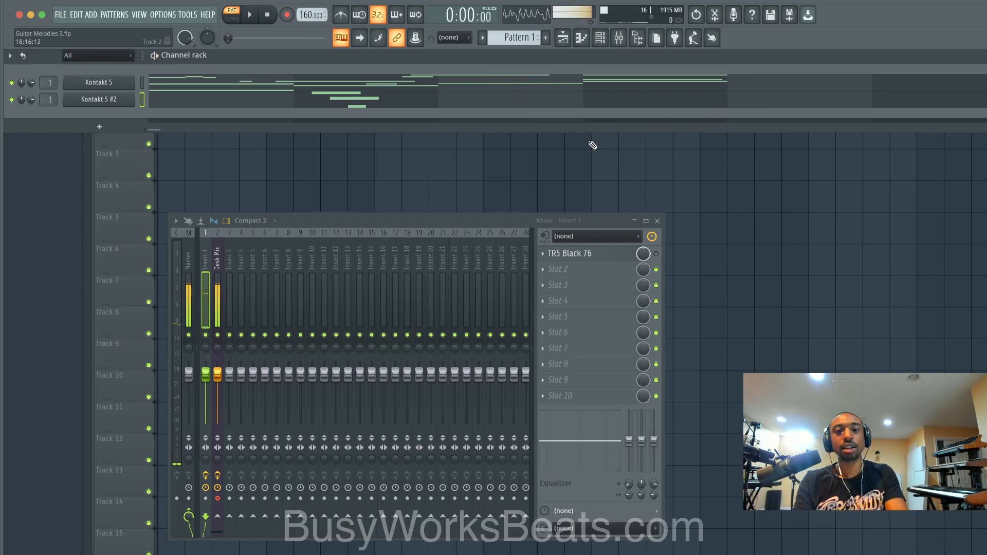
Step: Place Pattern 1 on Track 1 of the playlist, starting at bar 1
click(591, 145)
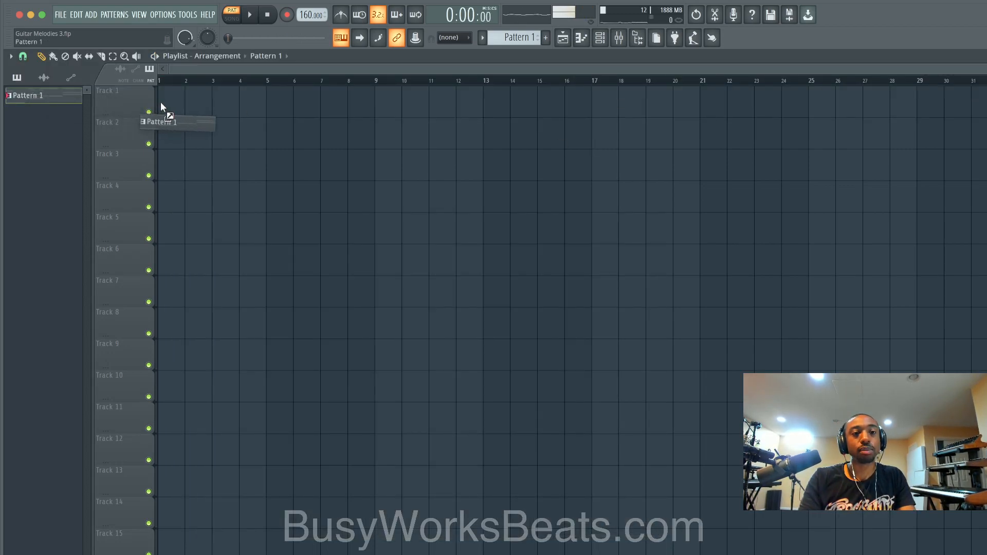
drag(161, 102, 160, 103)
right_click(129, 93)
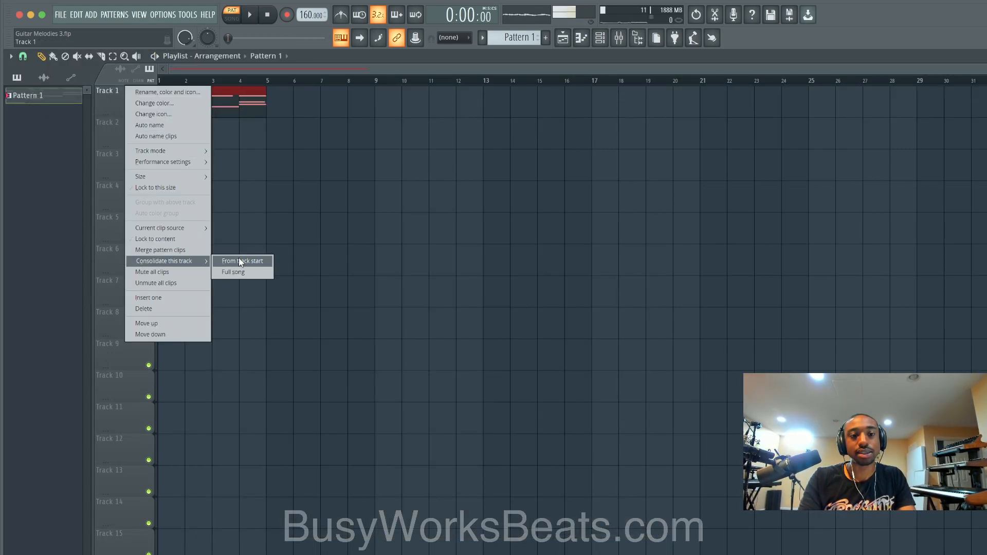
click(244, 261)
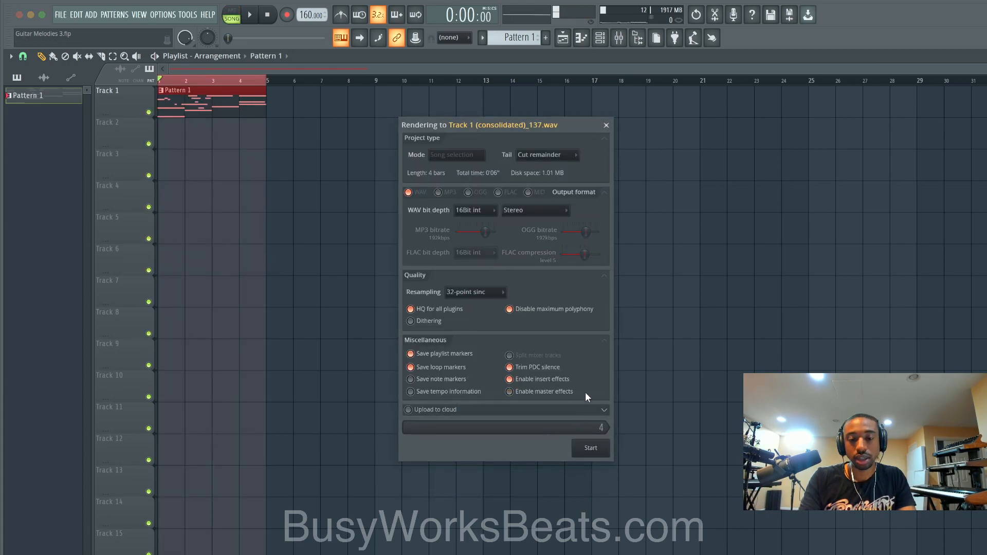
click(606, 125)
Step: Enable the TR5 Black 76 limiter on mixer Insert 1 and set its input gain to -28.4 dB during playback
key(F9)
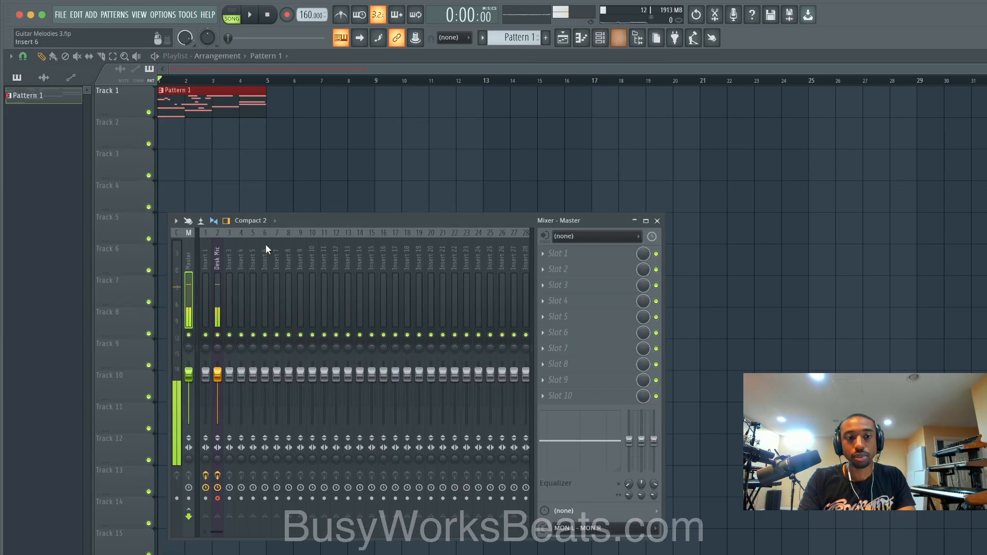
click(202, 270)
key(space)
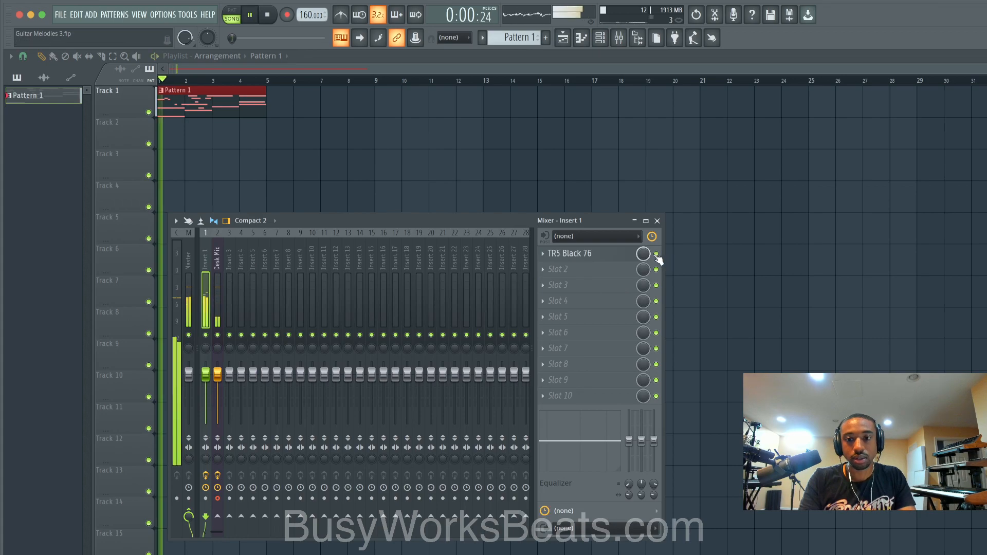
click(626, 258)
mouse_move(181, 202)
mouse_down()
mouse_move(176, 223)
mouse_move(176, 211)
mouse_up()
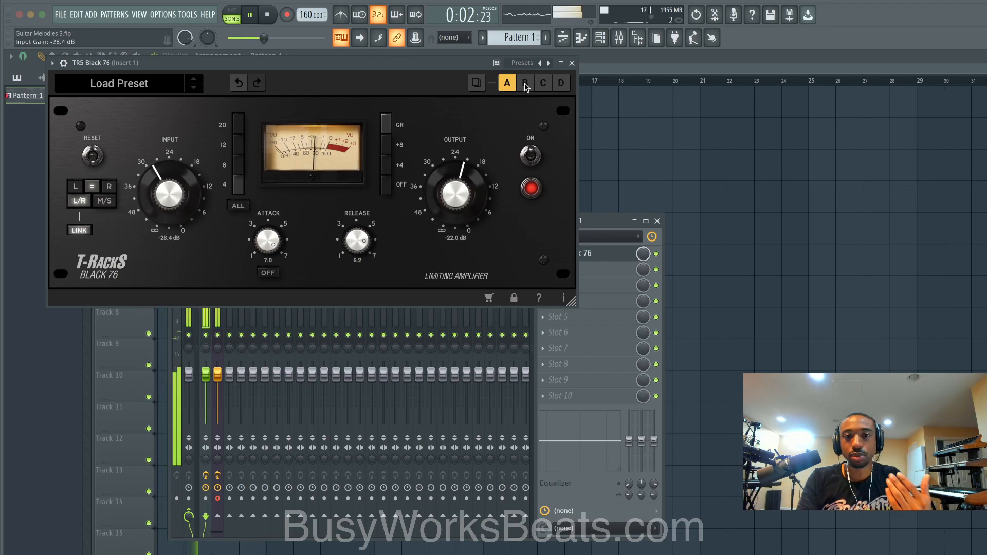
click(572, 63)
key(space)
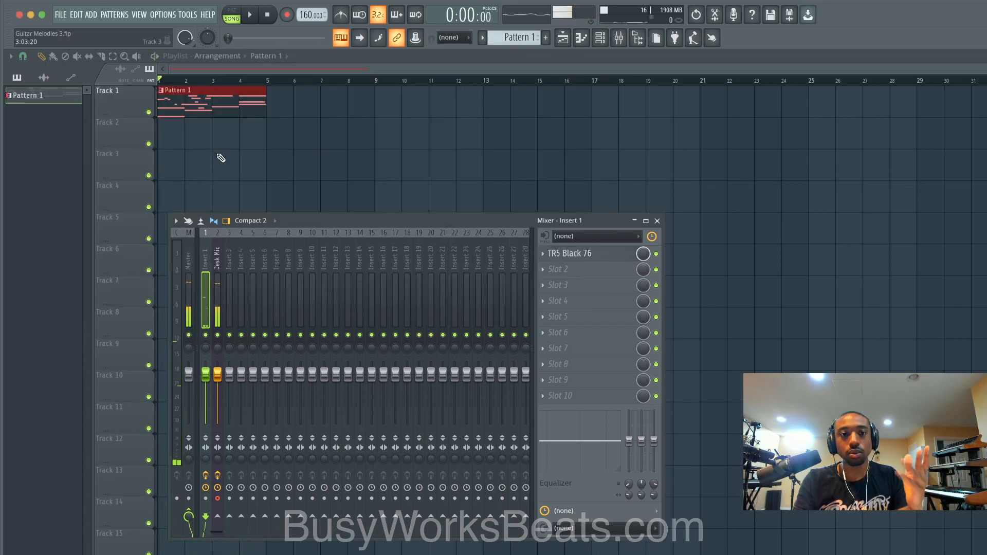
Step: Consolidate Track 1 from the track start, rendering it as a 16-bit stereo WAV
right_click(141, 108)
mouse_move(205, 260)
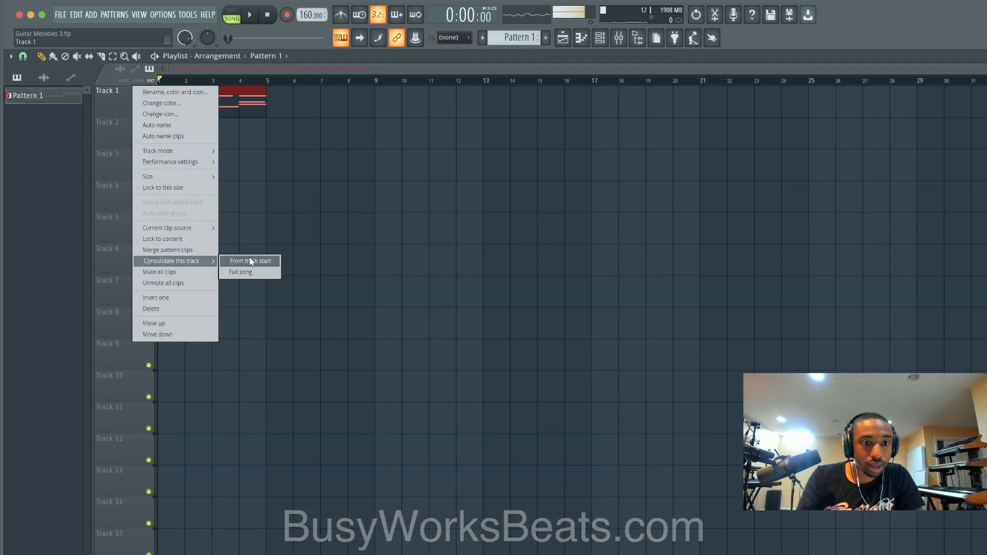
click(250, 262)
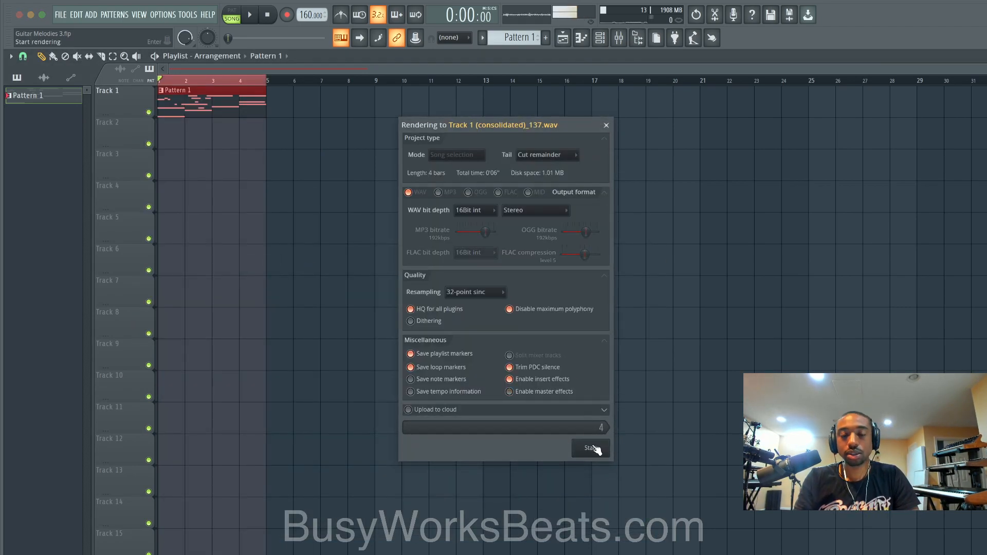
click(592, 449)
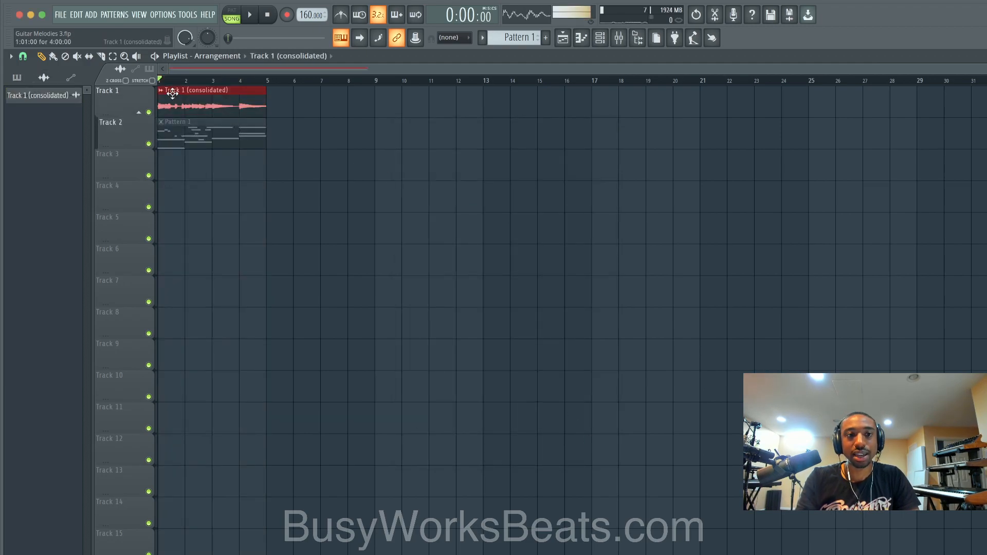
Step: Open the consolidated Track 1 audio clip and load its sample into Edison
click(161, 92)
click(190, 133)
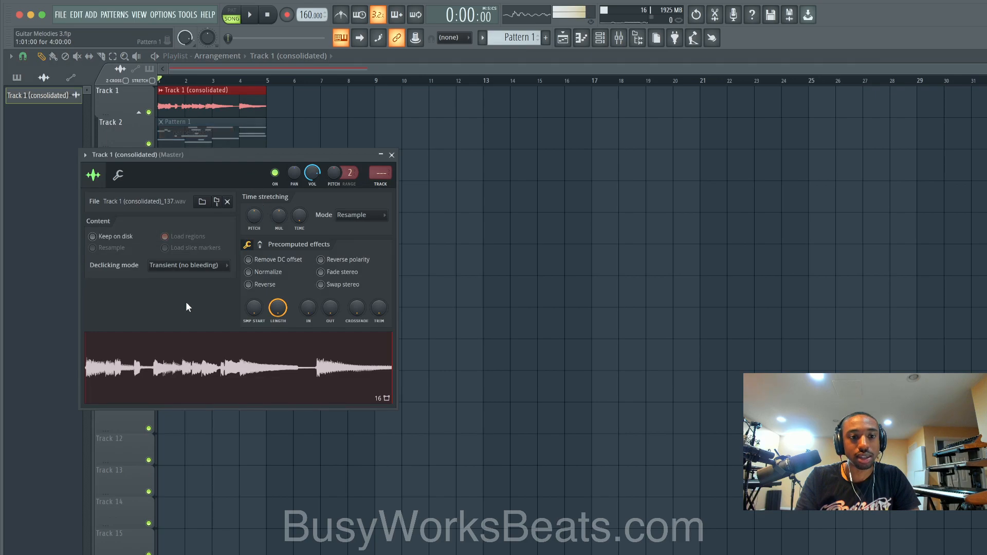
right_click(185, 361)
click(227, 407)
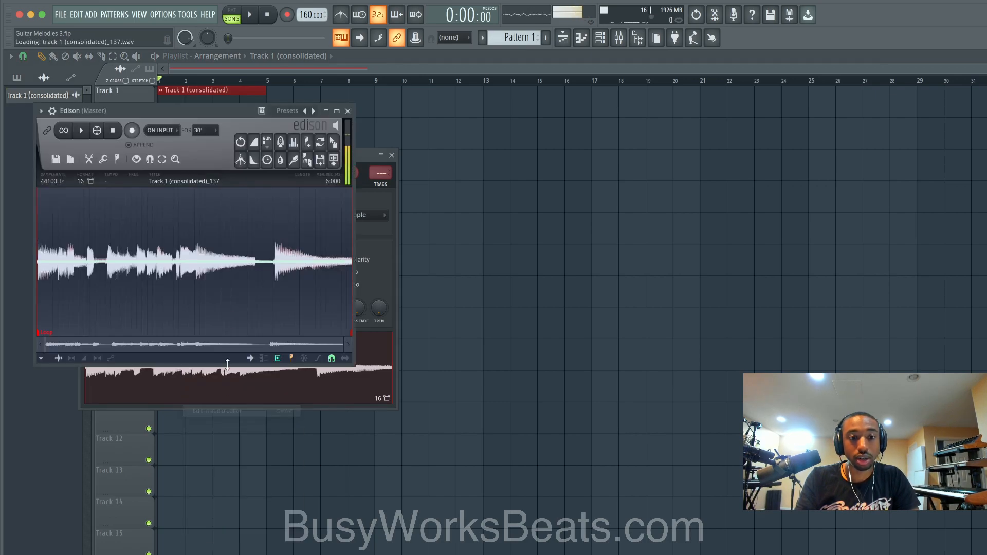
right_click(50, 340)
click(65, 348)
Step: Save the Edison sample as the WAV file Guitar Loop in the Desktop's Community Music NFT Album folder, and close Edison
click(56, 159)
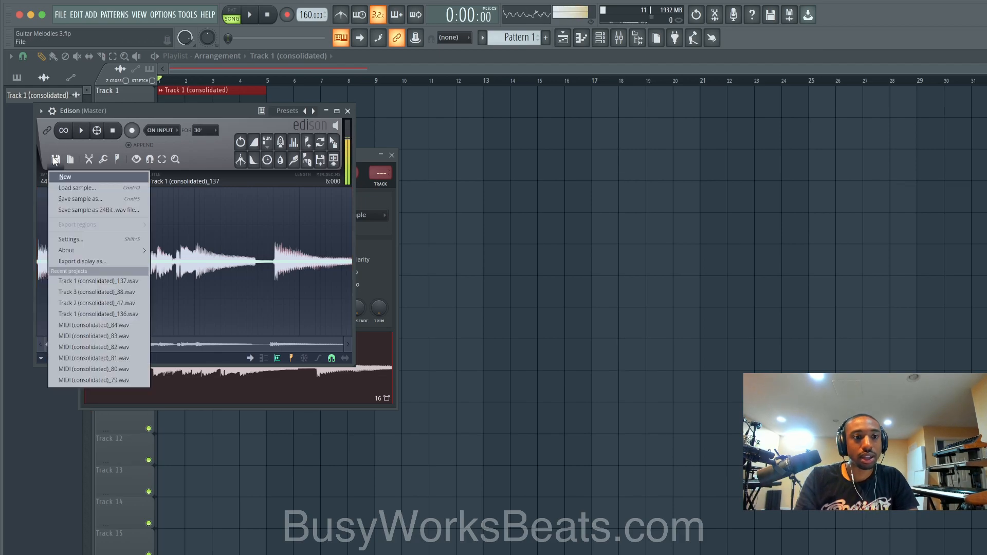
click(75, 191)
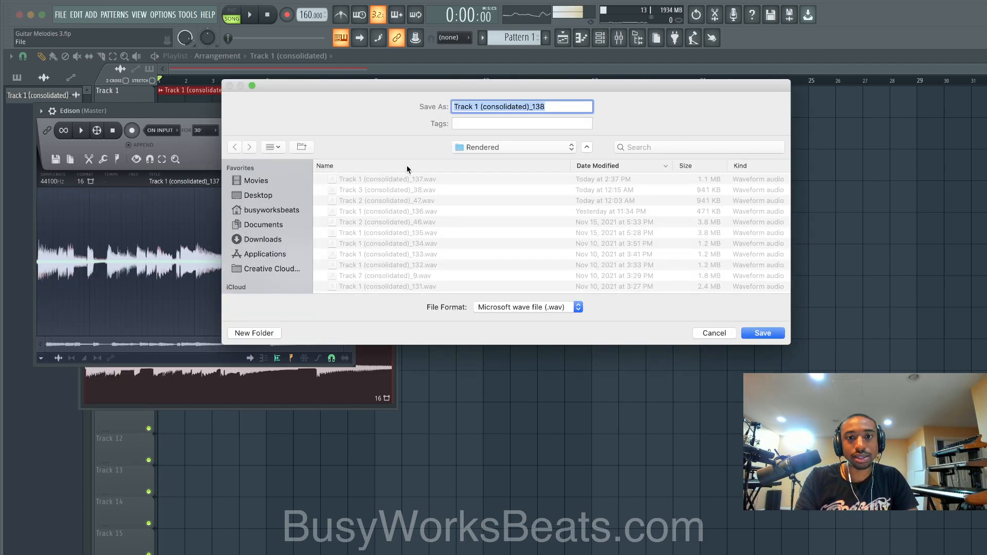
click(284, 196)
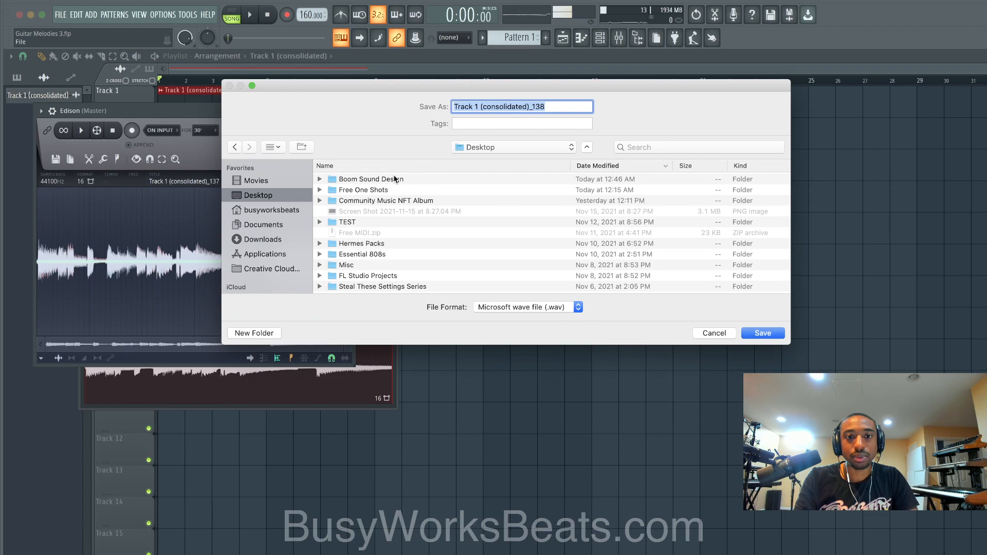
double_click(365, 222)
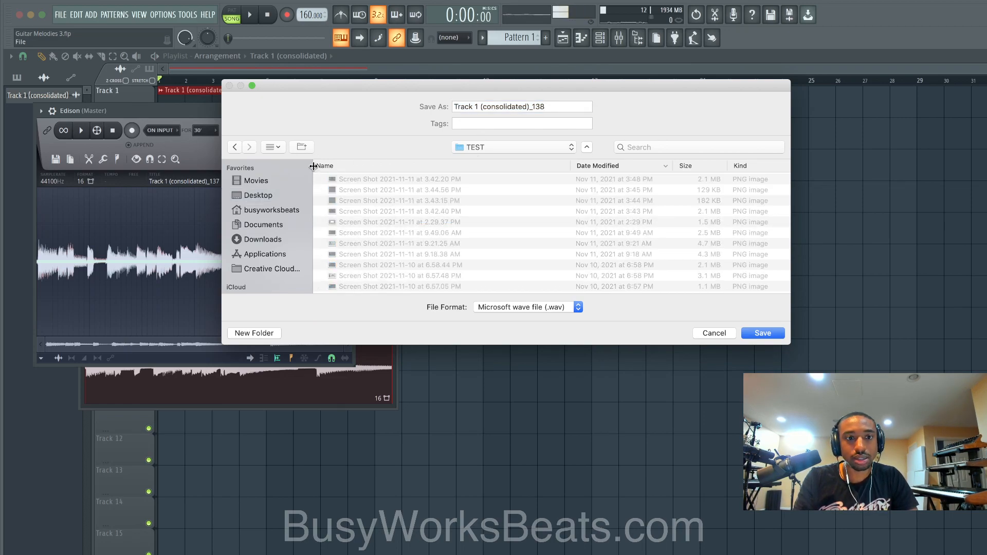
click(235, 148)
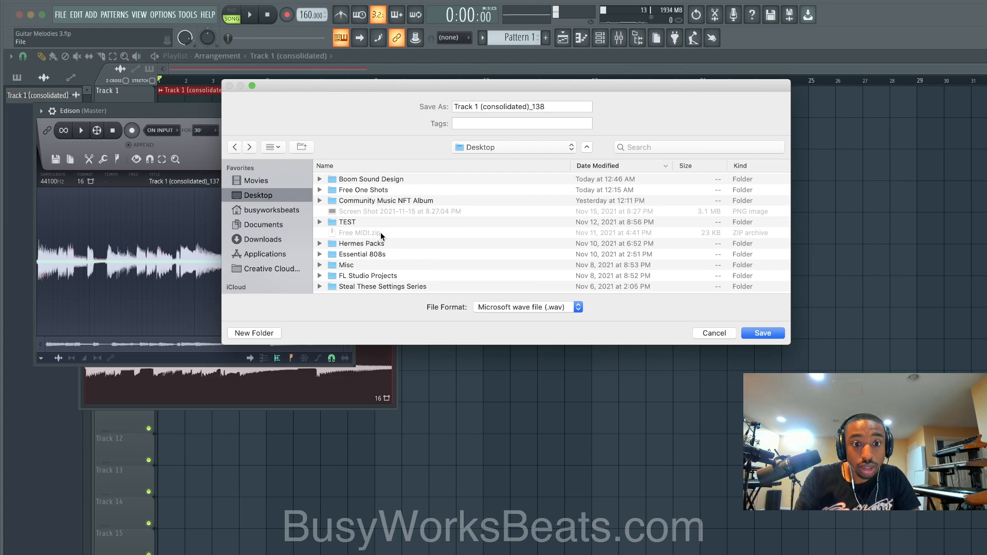
double_click(384, 201)
drag(558, 107, 387, 108)
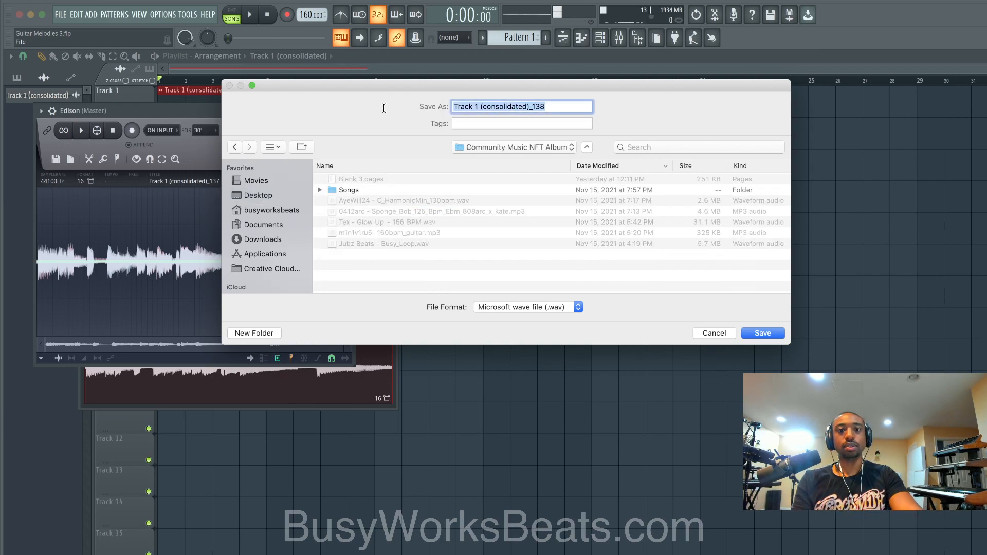
text(Guitar Loo)
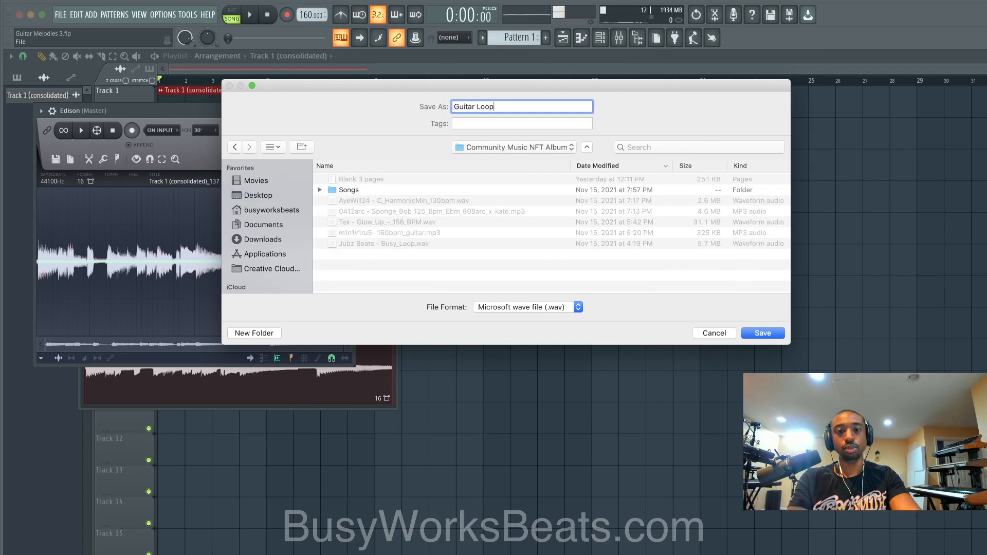
text(p)
key(Return)
click(348, 112)
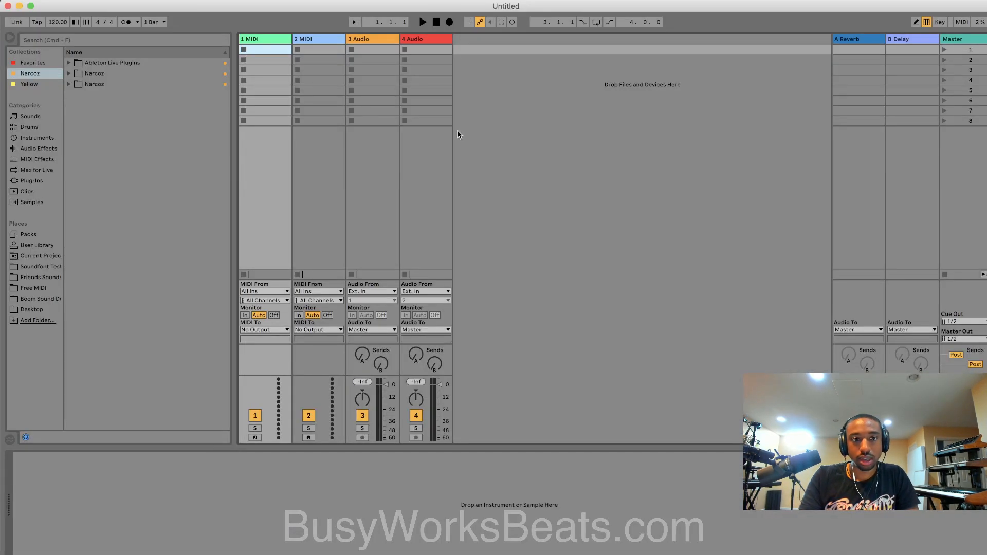
Step: In Ableton Live's Arrangement View, add Guitar Loop.wav from the Desktop's Community Music NFT Album folder to track 3 at bar 1 and play it
key(Tab)
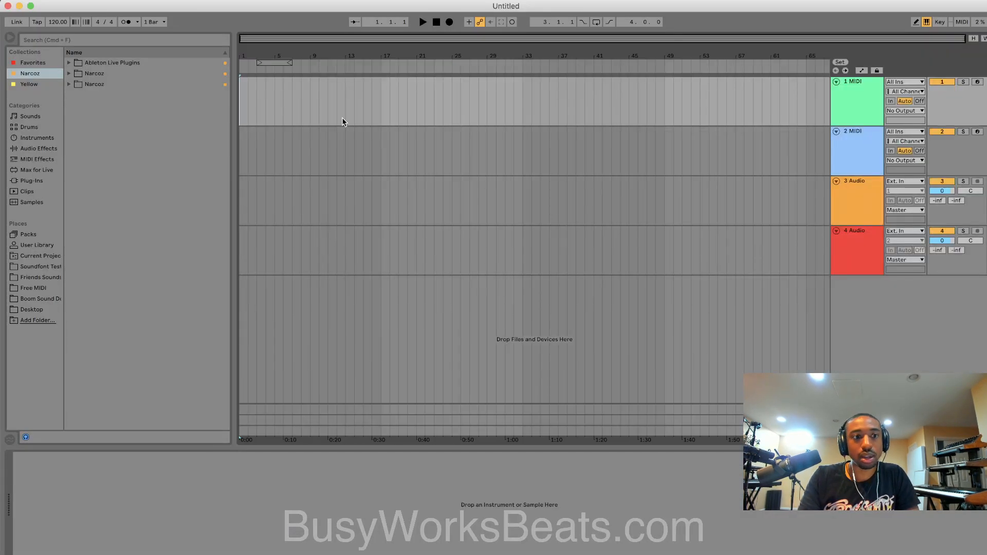
click(30, 310)
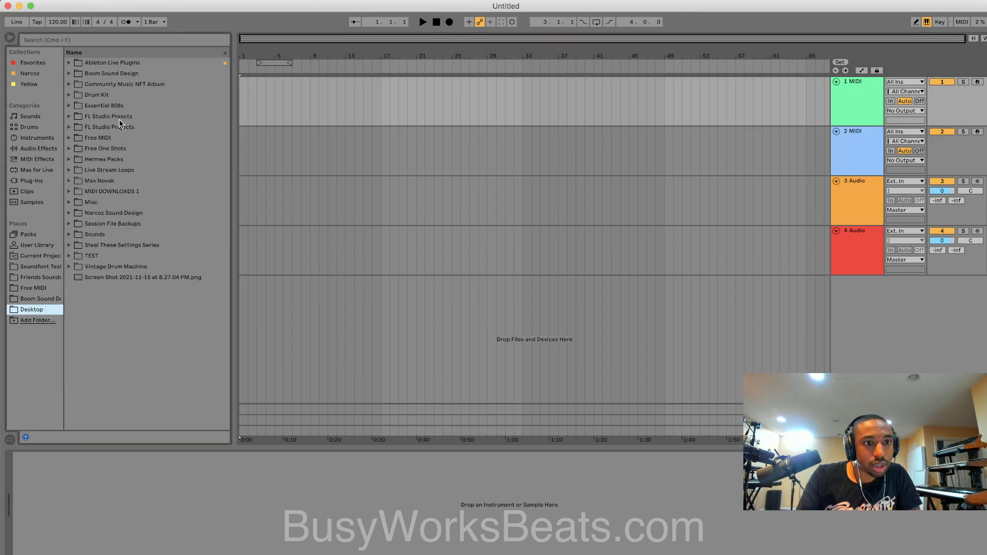
click(122, 86)
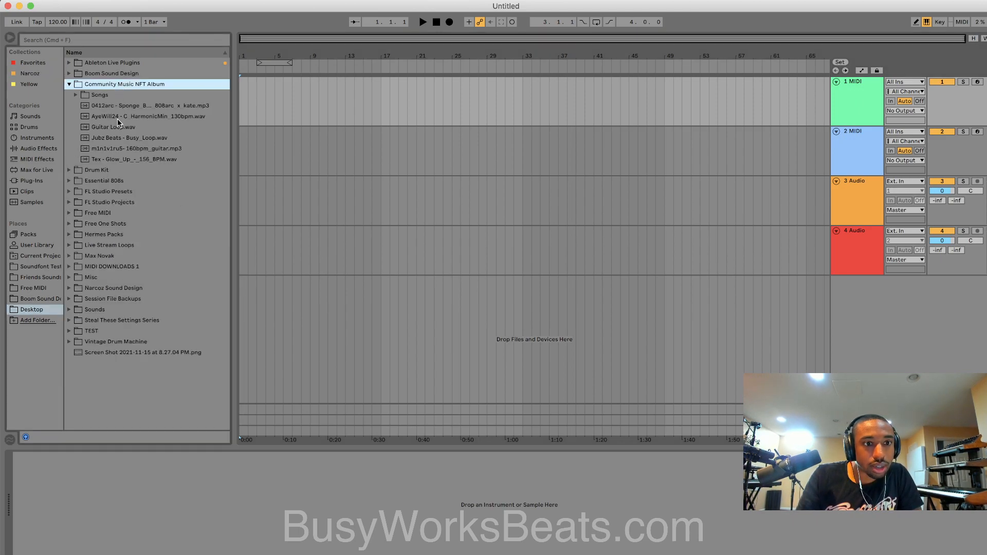
drag(122, 127, 244, 197)
key(space)
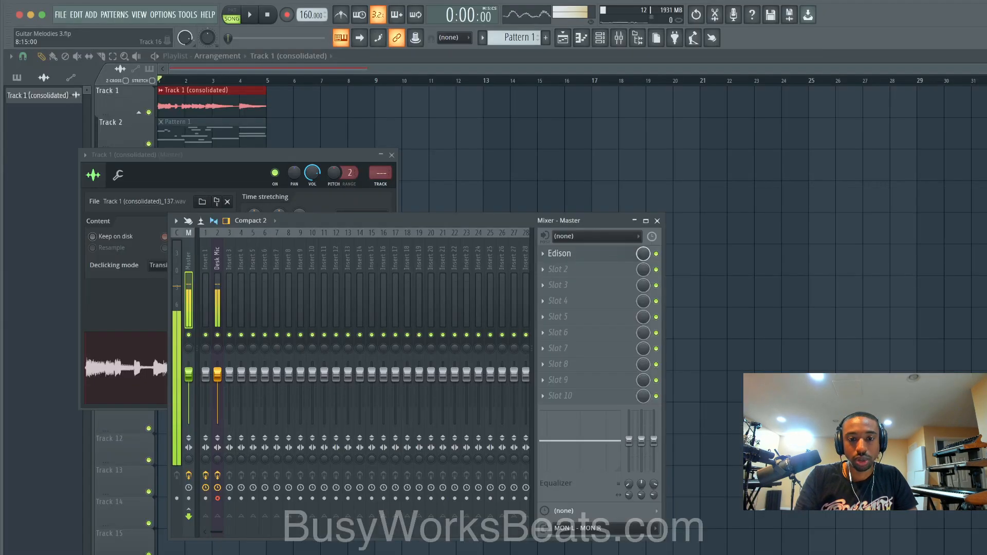
Step: Switch to FL Studio and solo the Desk Mic track in the mixer
right_click(217, 335)
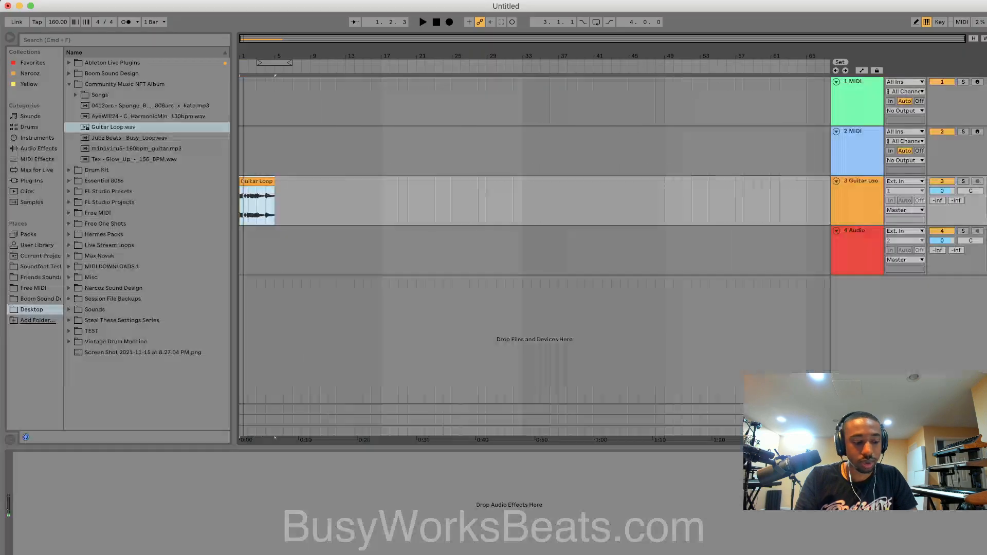
Step: Set the project tempo to 104 BPM in Ableton Live and play the Guitar Loop clip
key(space)
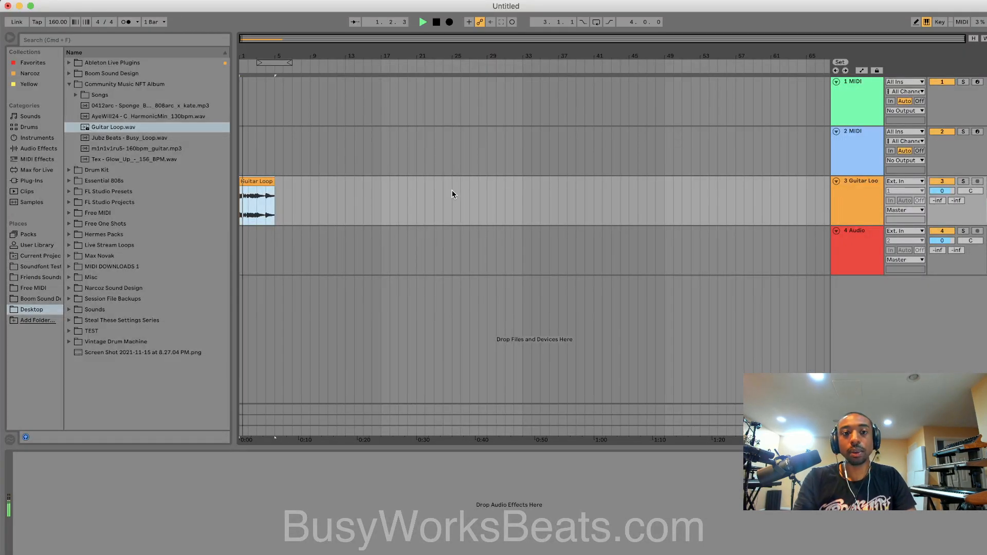
key(space)
scroll(299, 201, up, 5)
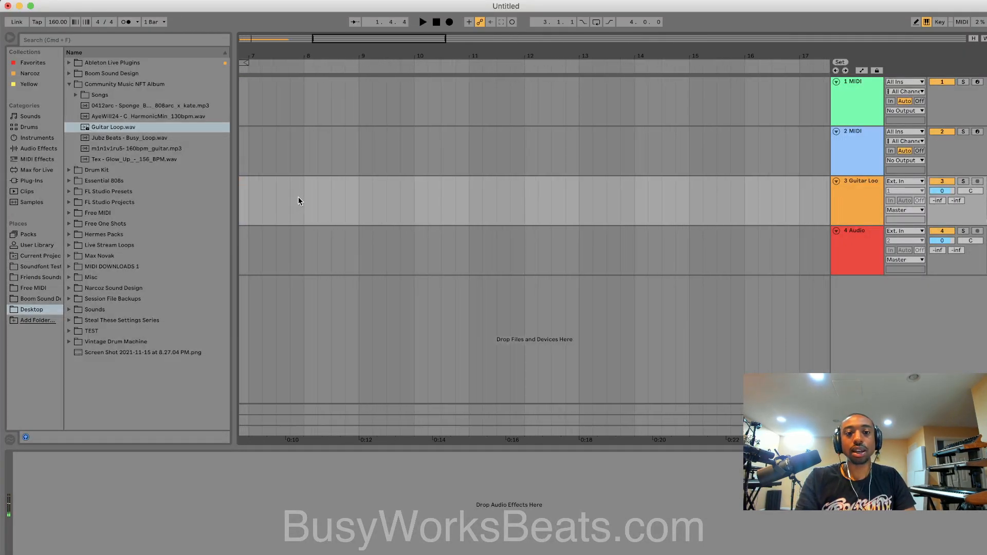
scroll(299, 202, left, 10)
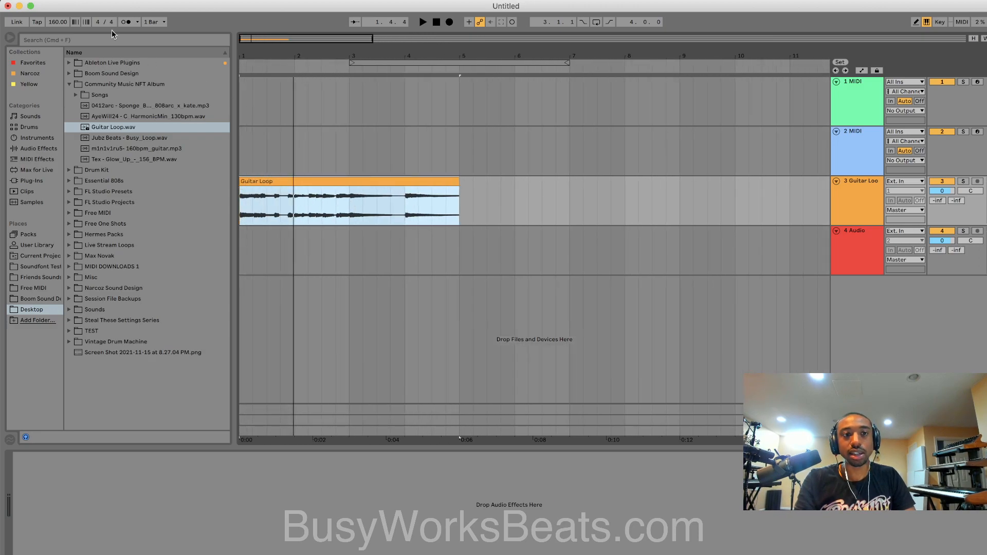
click(55, 24)
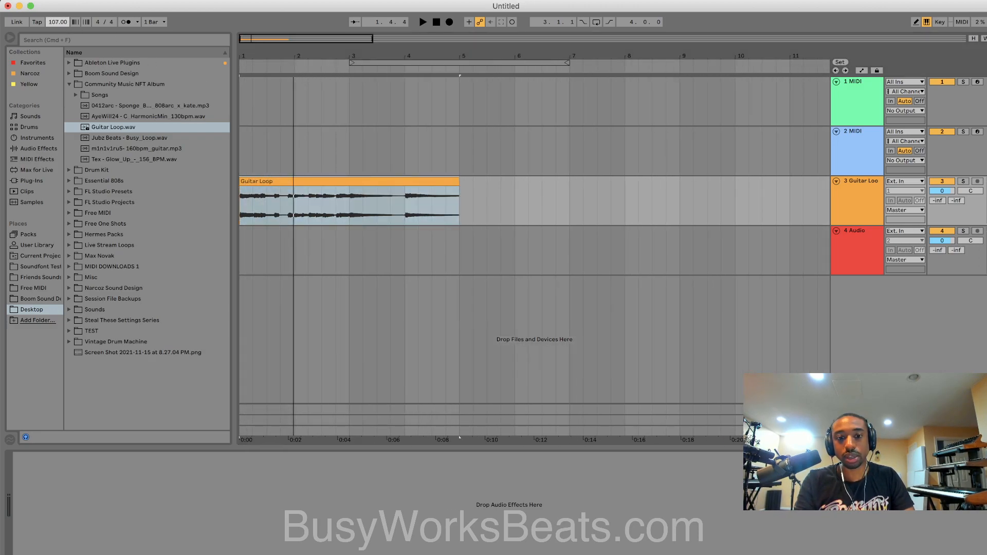
drag(55, 24, 54, 26)
key(space)
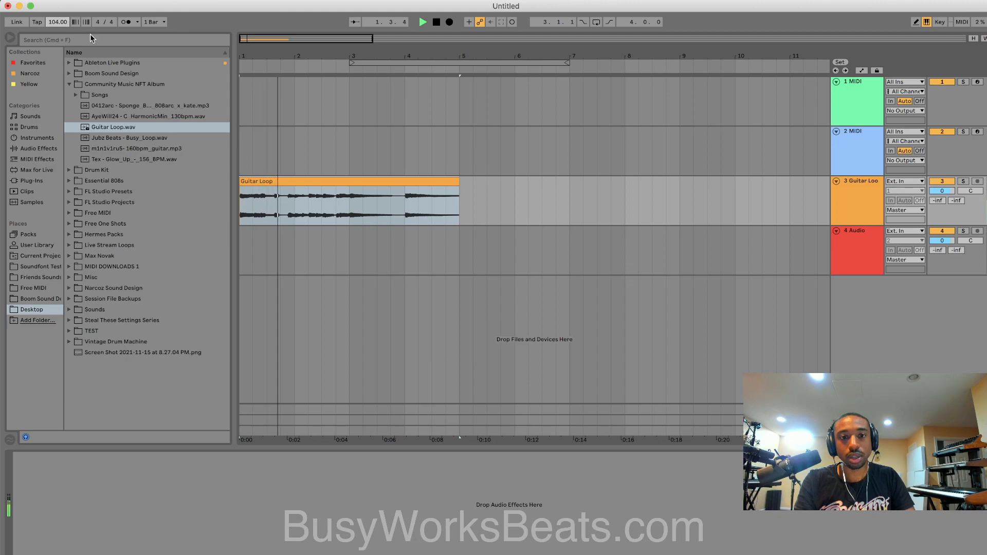
Step: Open the Guitar Loop clip's sample settings, audition the Complex warp mode, set it back to Beats and play the clip
click(281, 185)
double_click(282, 185)
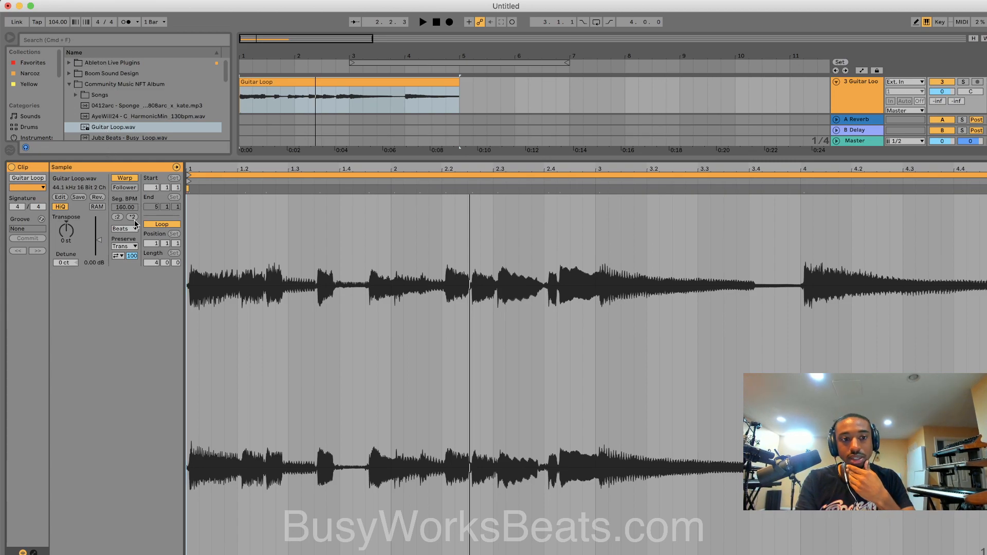
click(134, 229)
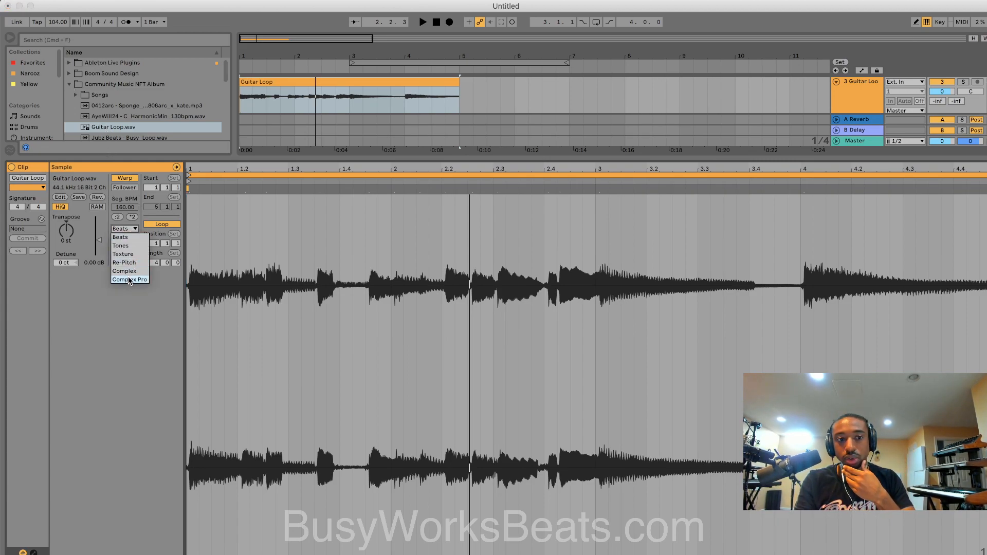
key(space)
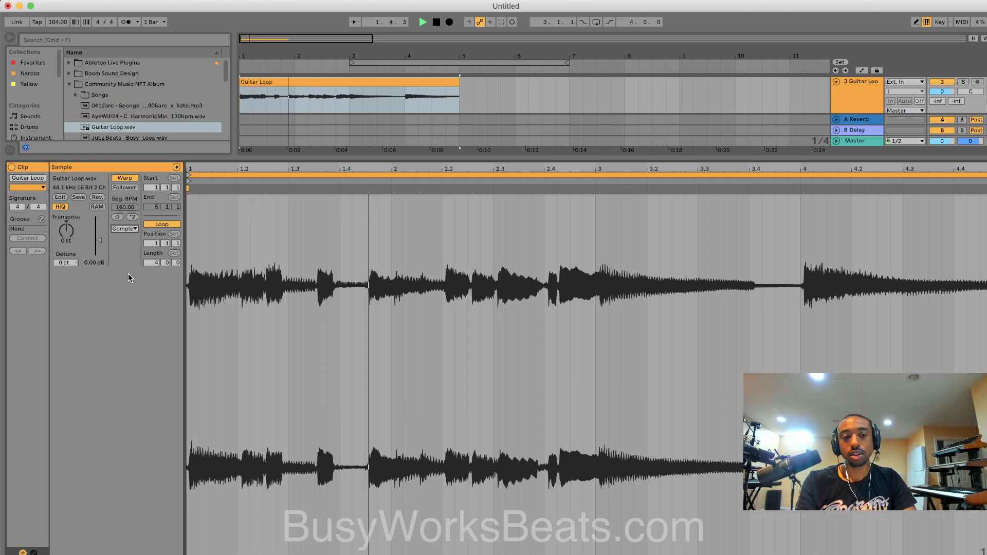
click(132, 229)
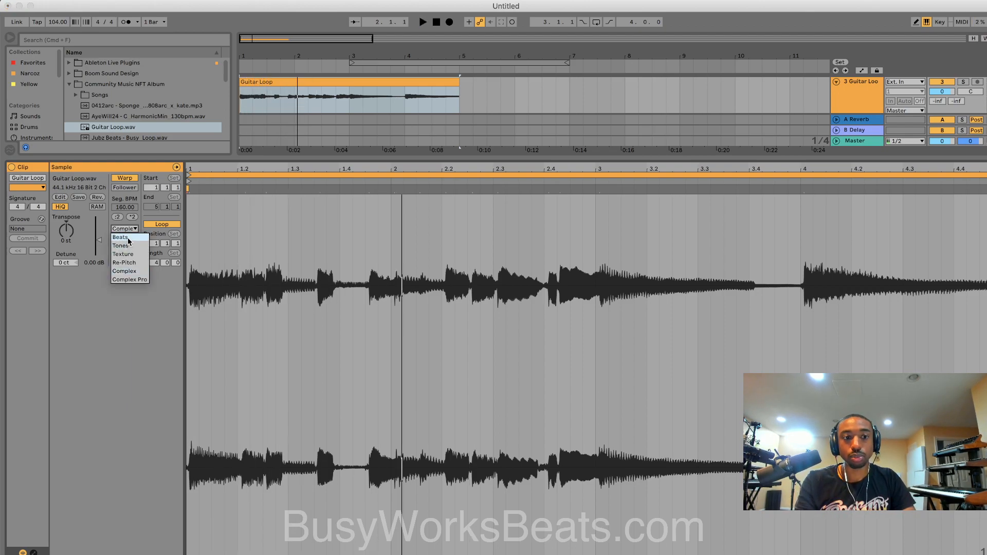
click(129, 239)
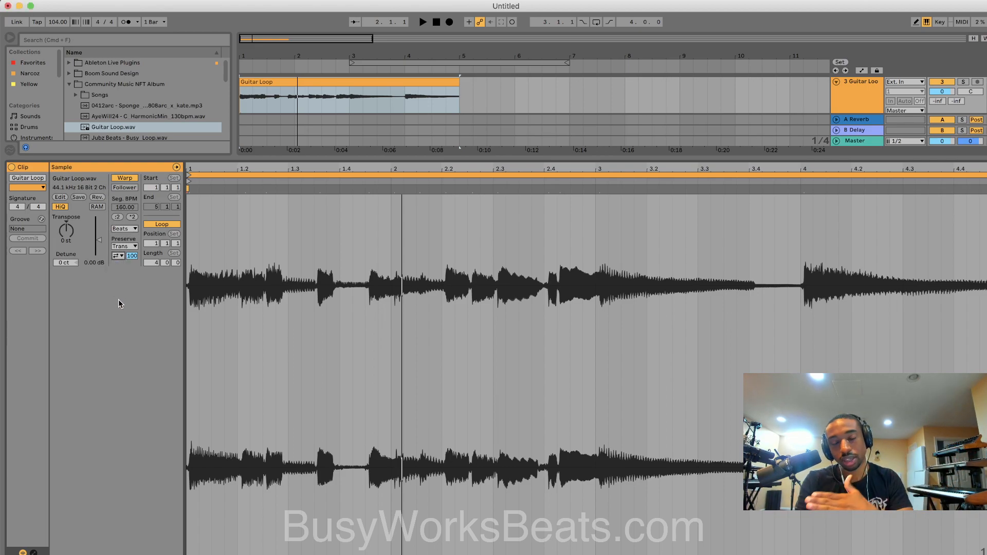
key(space)
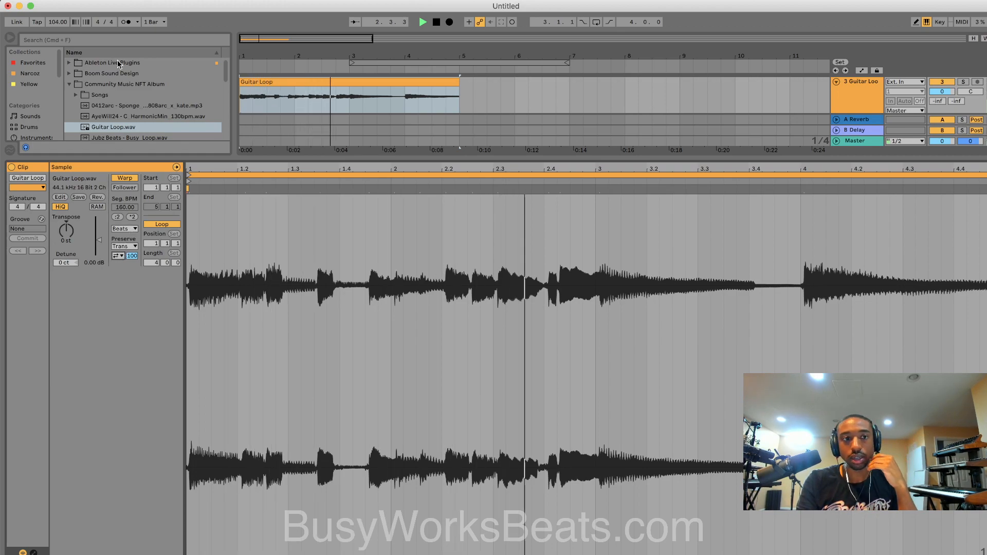
Step: Set the tempo to 80 BPM and enable arrangement looping from bar 1 to bar 5 around the Guitar Loop clip
drag(57, 23, 57, 34)
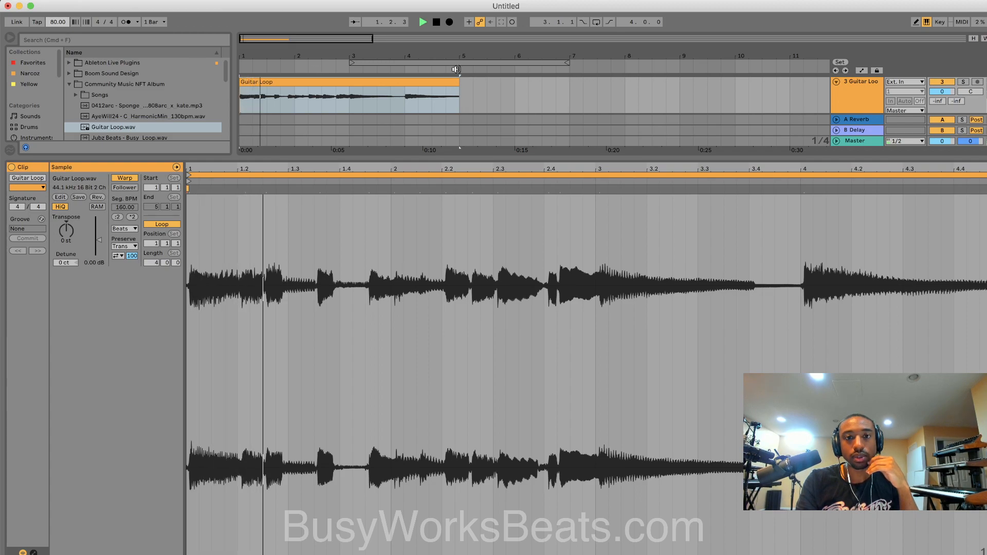
drag(455, 63, 335, 63)
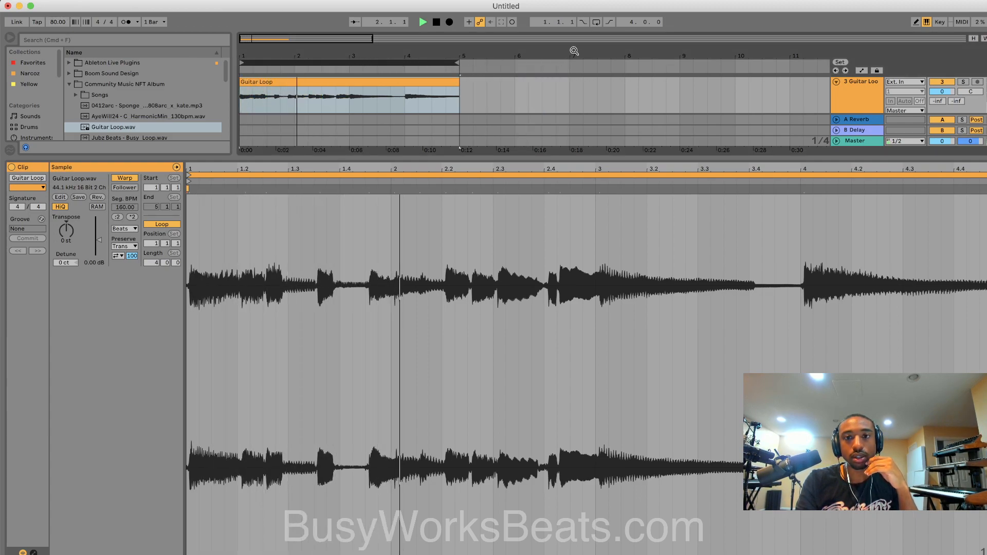
click(596, 23)
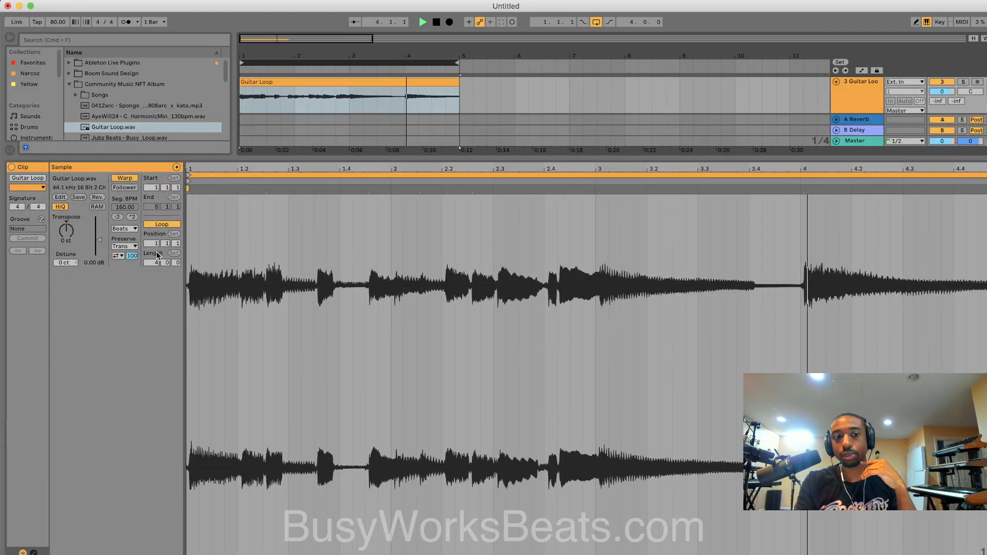
Step: Try the Off transient loop mode for the Guitar Loop clip's Beats warping during playback
click(124, 230)
click(123, 311)
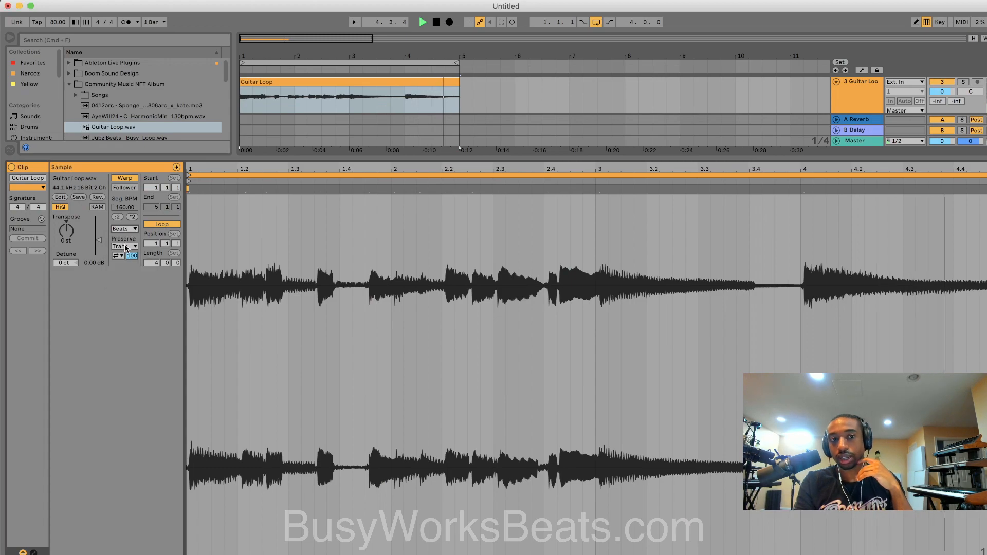
click(125, 247)
click(136, 332)
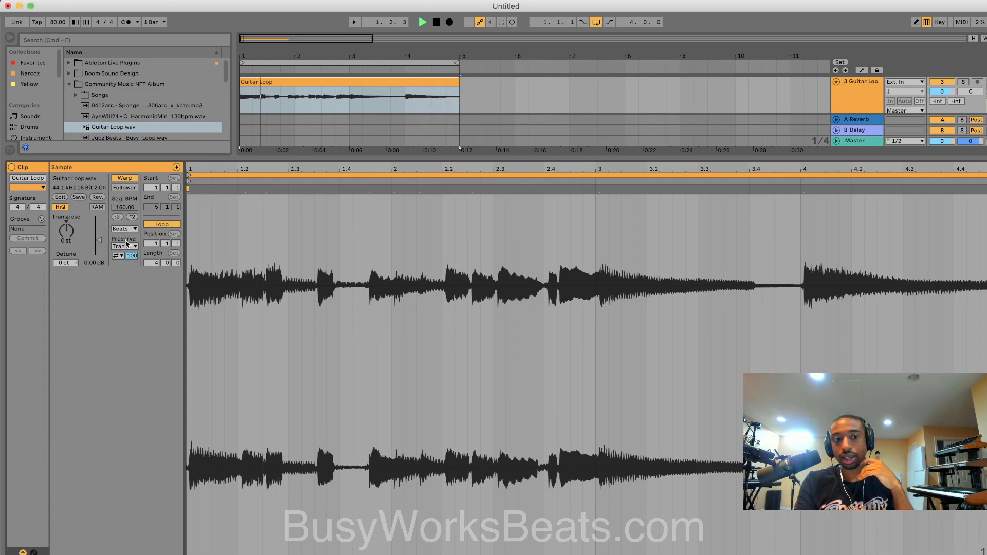
click(117, 257)
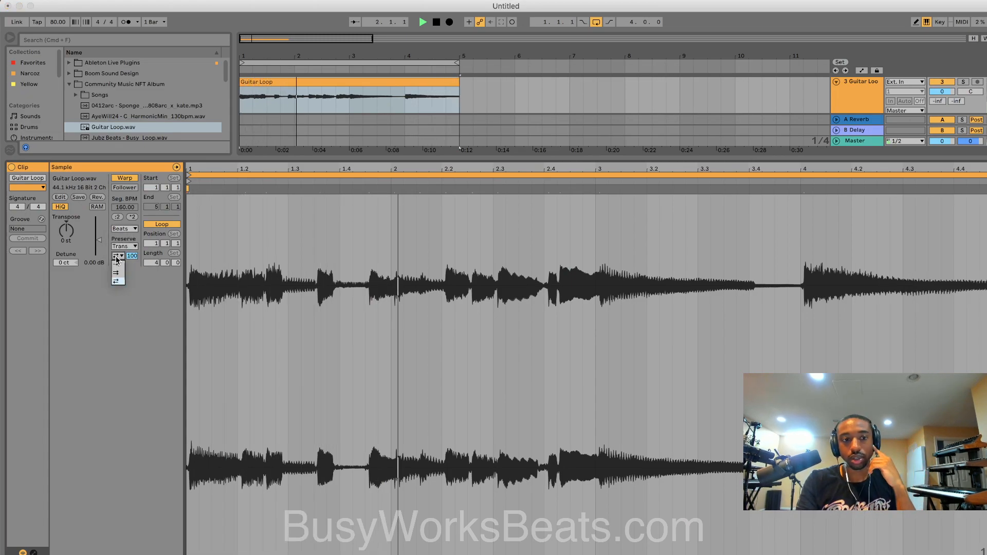
click(117, 265)
key(space)
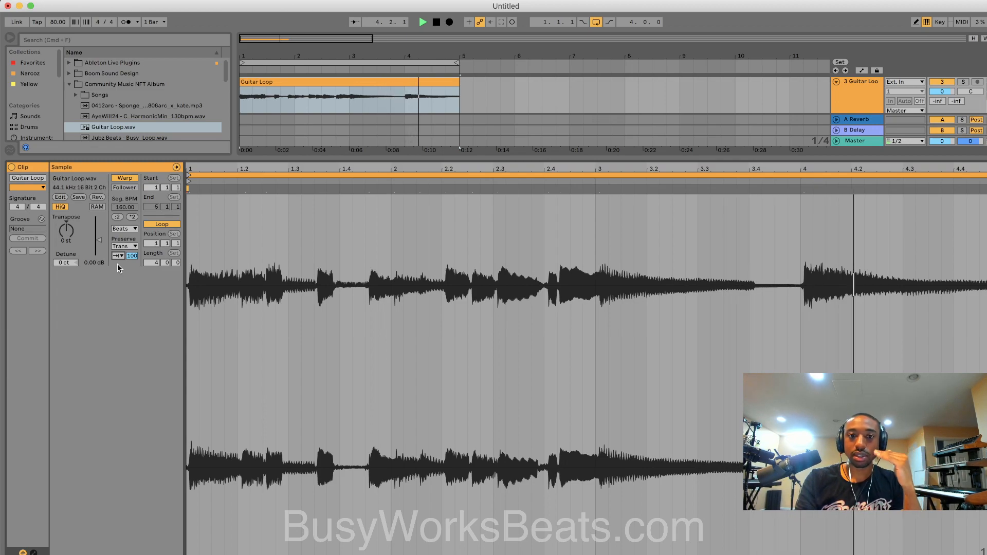
Step: Set the Guitar Loop clip's transient loop mode to Loop Forward, transpose it to -2 st and play it
click(121, 257)
click(122, 274)
key(space)
key(space)
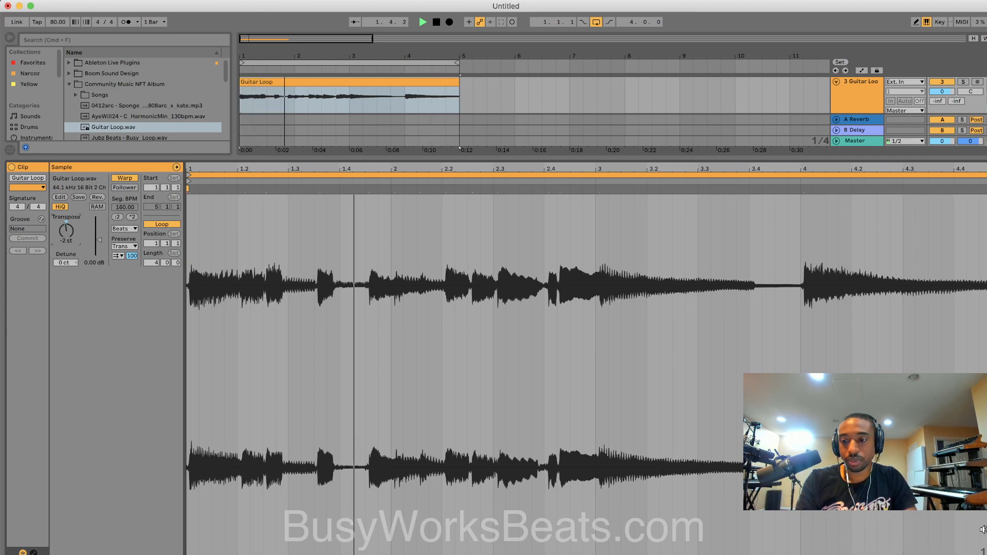
Step: Load the KILO.adg effect rack from the Narcoz collection's Narcoz folder onto the Guitar Loop track
key(super+alt+l)
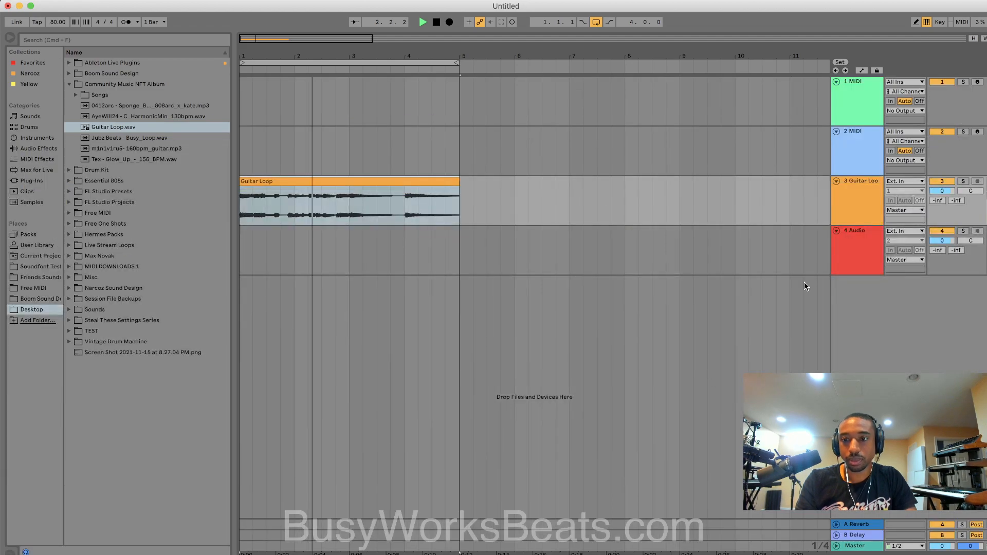
click(866, 207)
key(super+alt+l)
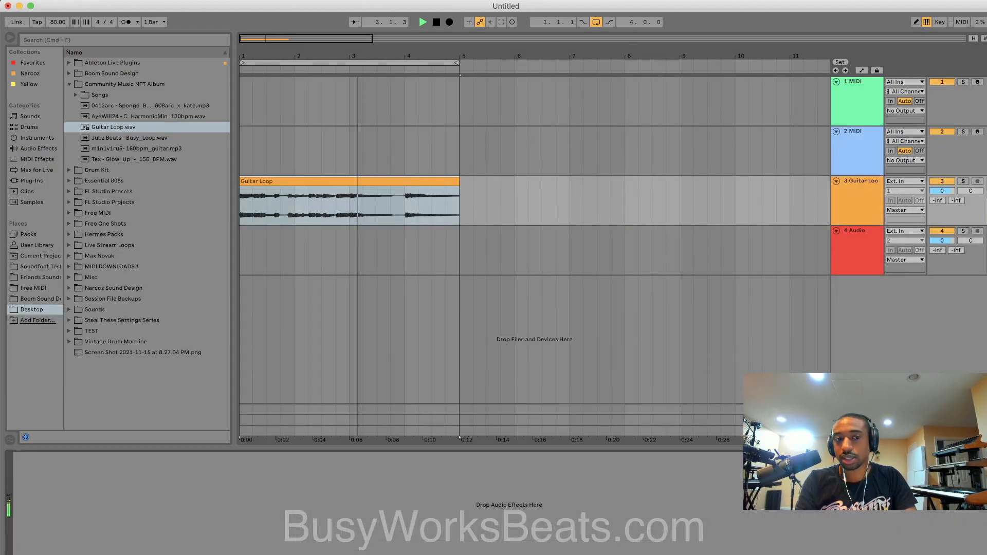
click(33, 62)
click(98, 85)
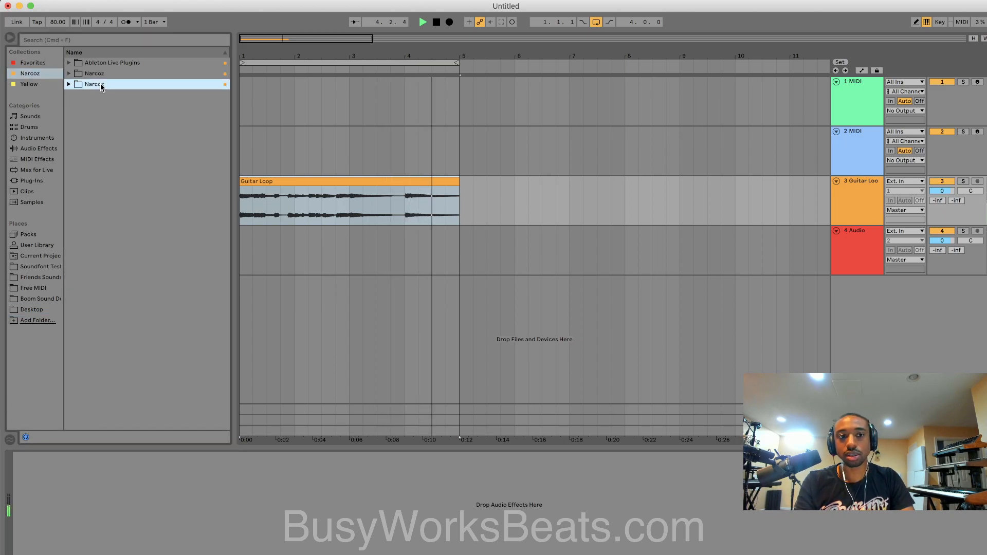
double_click(99, 87)
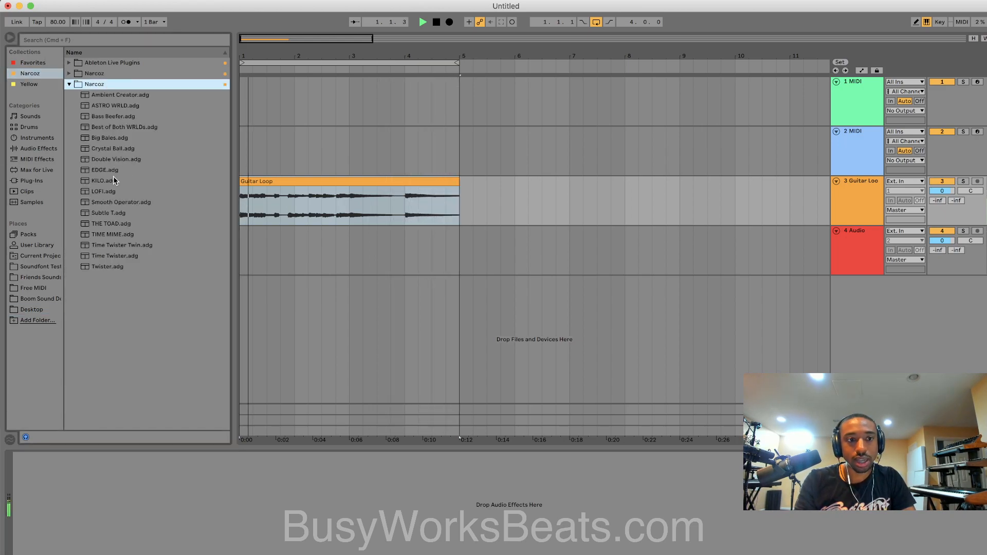
double_click(104, 181)
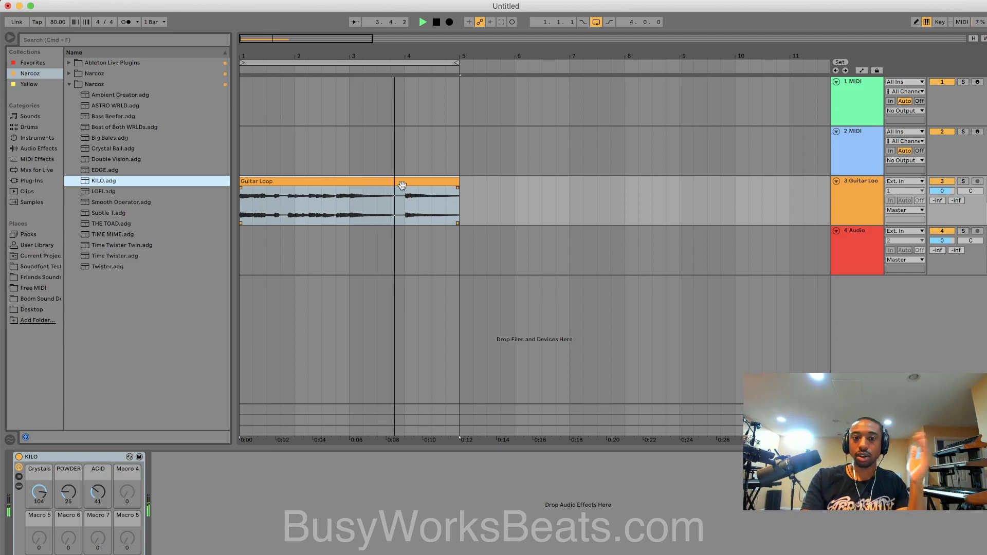
Step: Play the start of the Guitar Loop, place the insert marker at 1.4.3 in the clip, and insert an audio track below
key(space)
scroll(378, 183, up, 5)
scroll(377, 184, up, 5)
click(378, 184)
scroll(377, 184, left, 3)
scroll(389, 178, down, 5)
key(space)
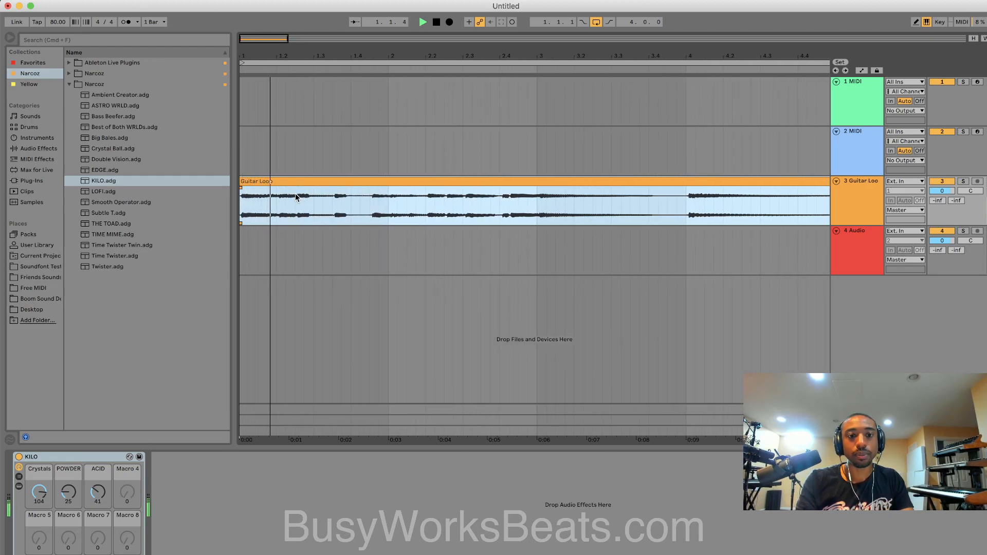
key(space)
click(369, 208)
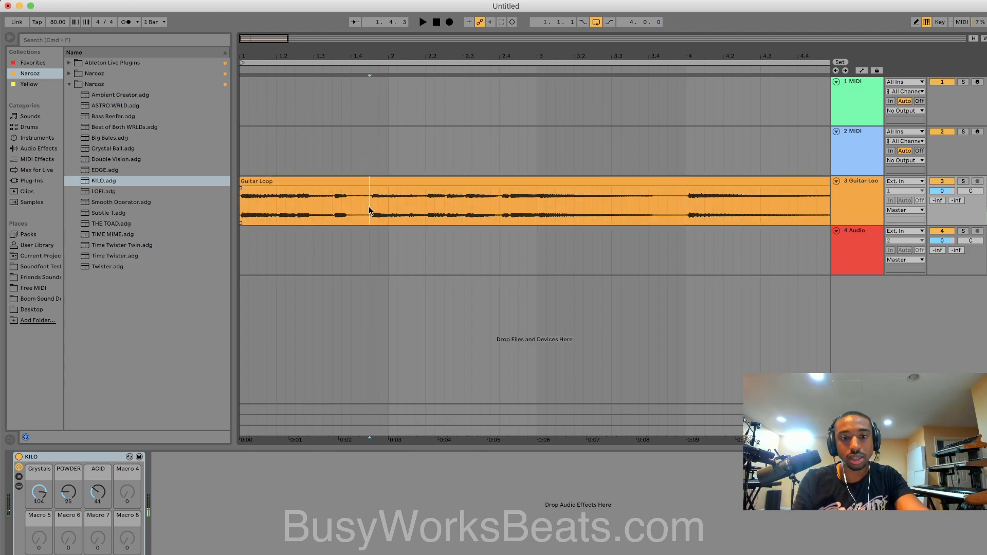
key(super+t)
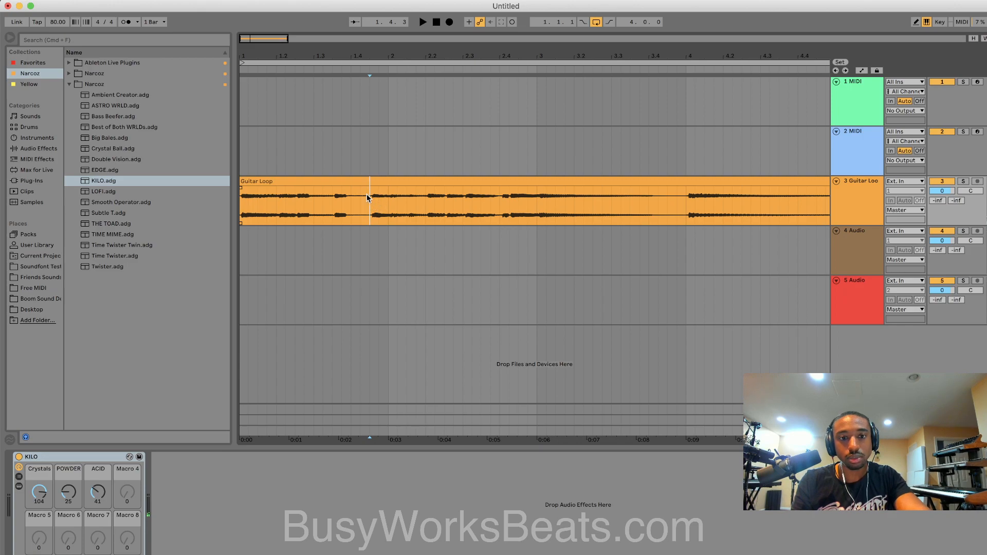
Step: Split the Guitar Loop clip at 1.4.3 and at bar 2 to isolate the short segment between them
right_click(370, 198)
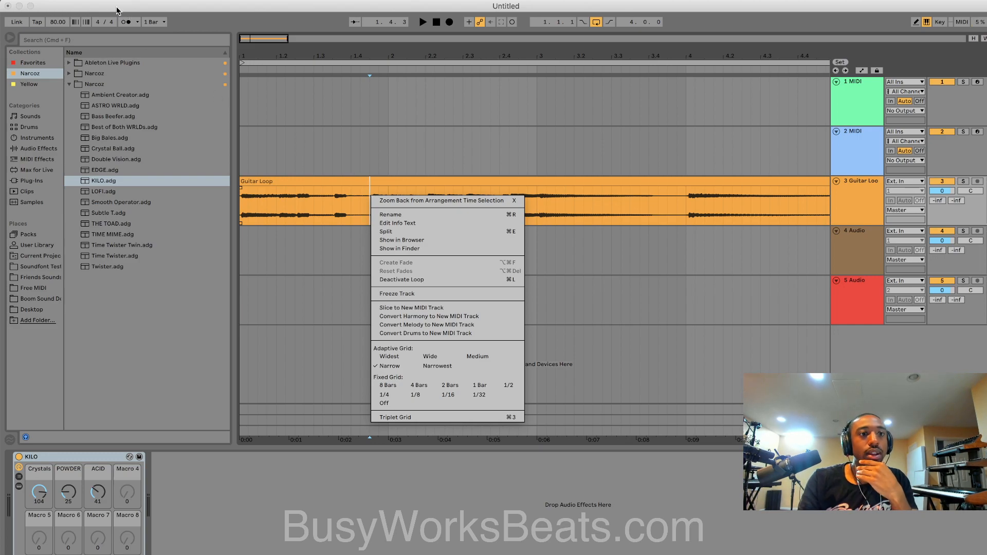
click(88, 0)
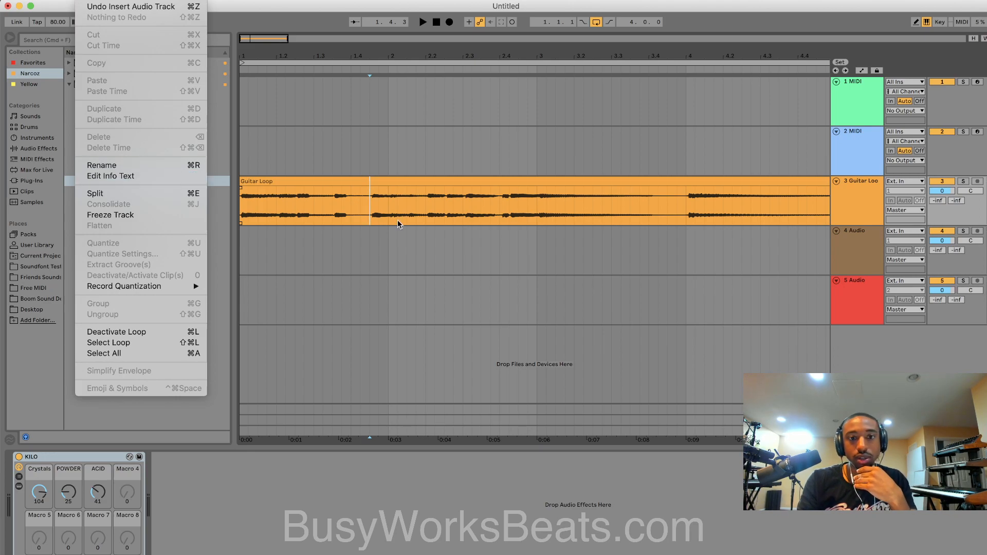
click(376, 211)
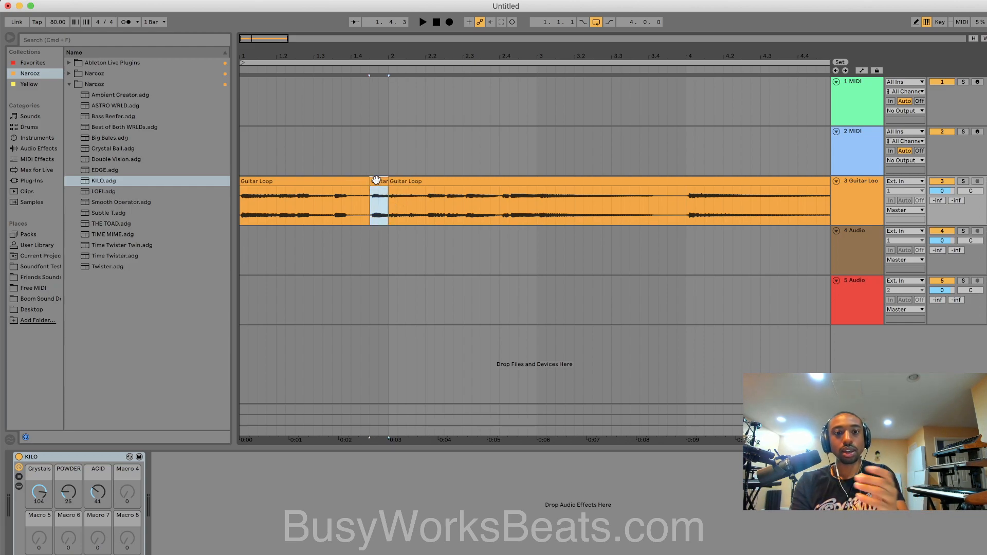
Step: Reverse the short Guitar Loop segment just before bar 2 and play the arrangement
right_click(376, 180)
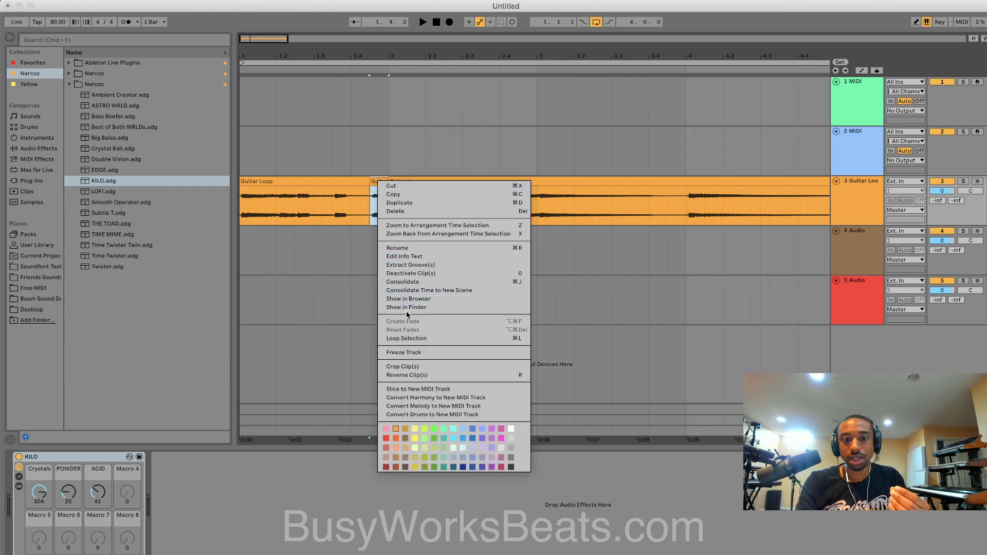
click(409, 373)
key(space)
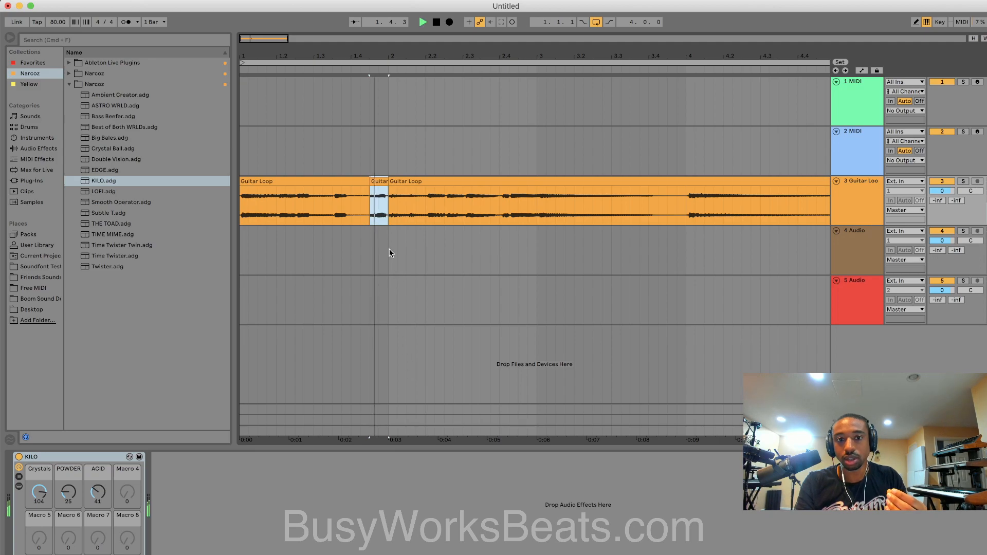
key(space)
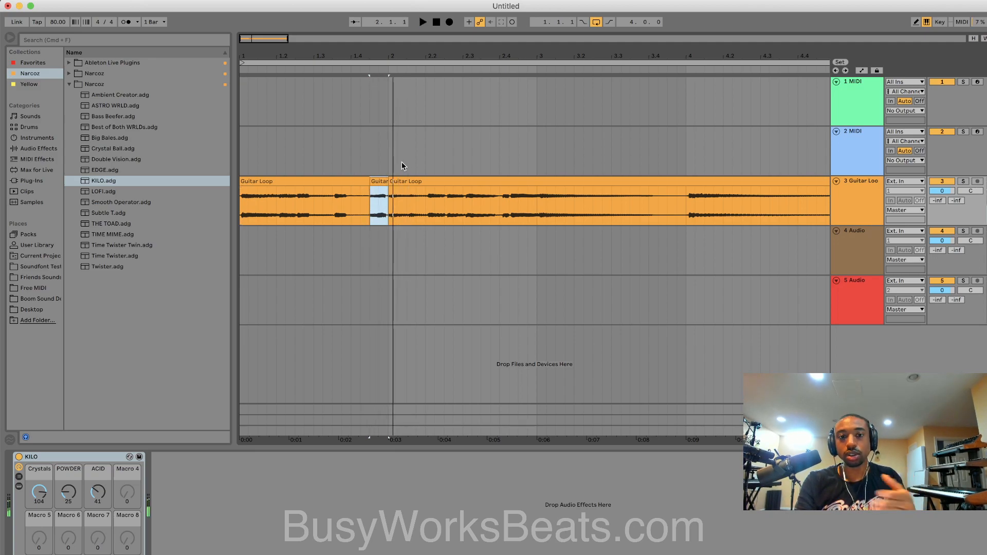
click(407, 164)
click(425, 22)
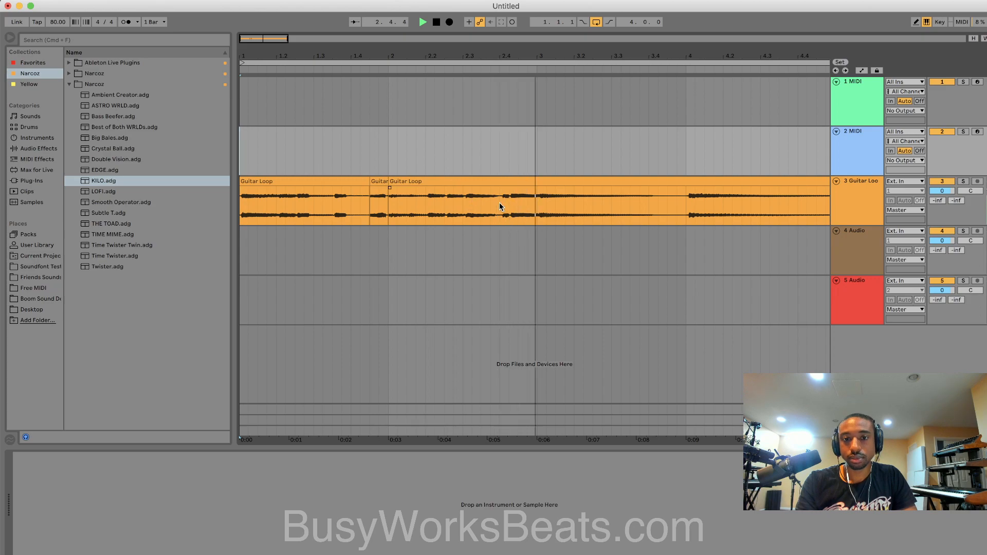
Step: Split the Guitar Loop clip at bars 3 and 4 and reverse the segment between them
click(538, 205)
key(super+e)
key(super+e)
right_click(603, 183)
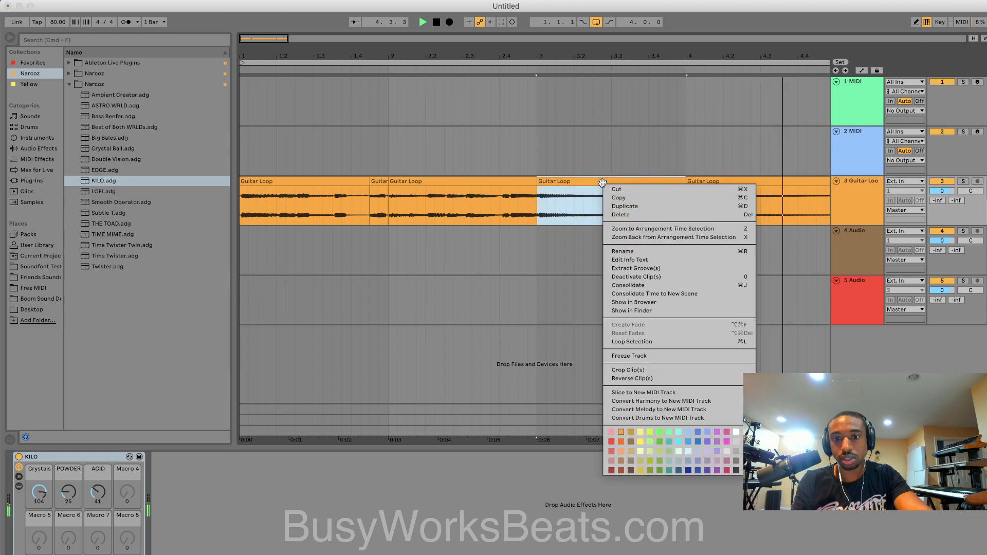
click(635, 379)
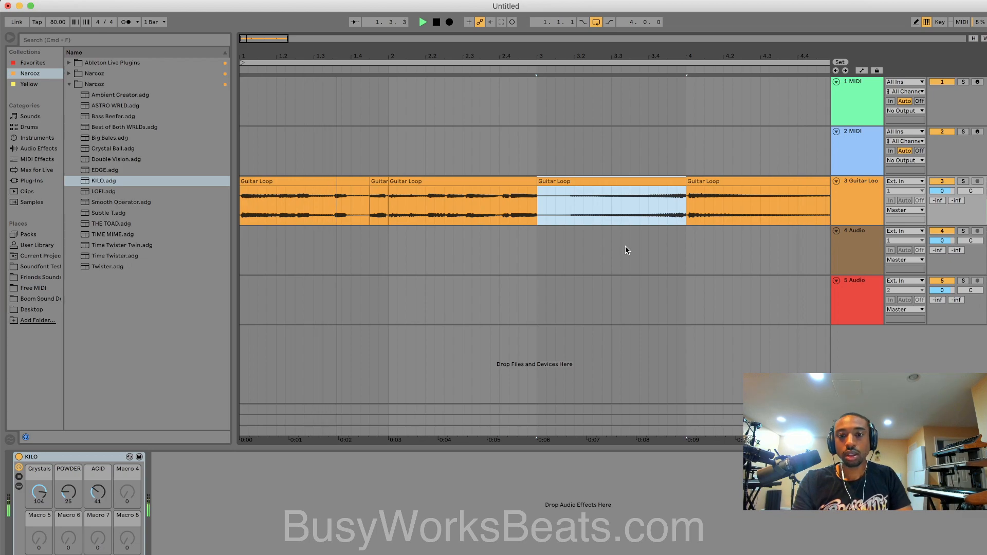
Step: Set the transposition of the reversed bar 3 segment to -14 st and hide the clip view
double_click(606, 182)
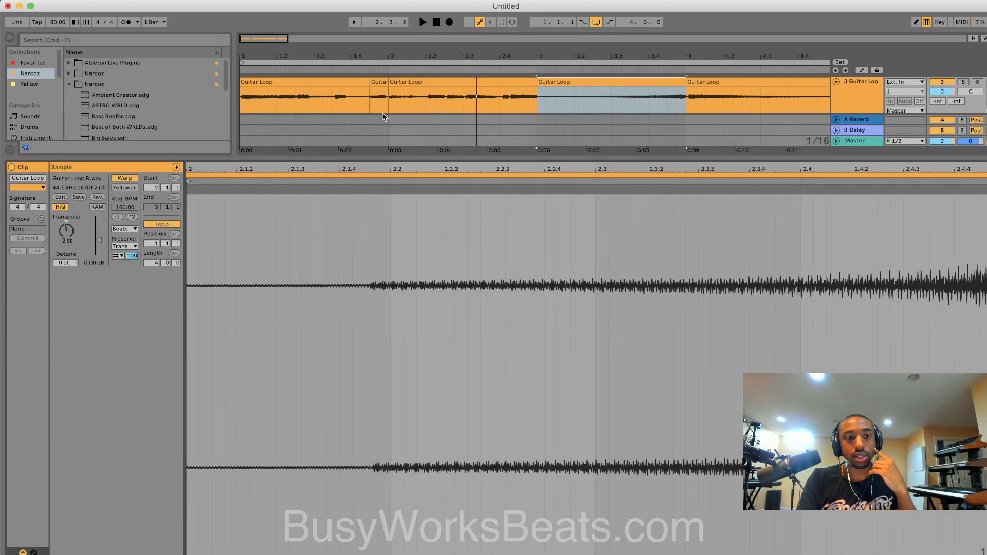
click(515, 80)
click(589, 84)
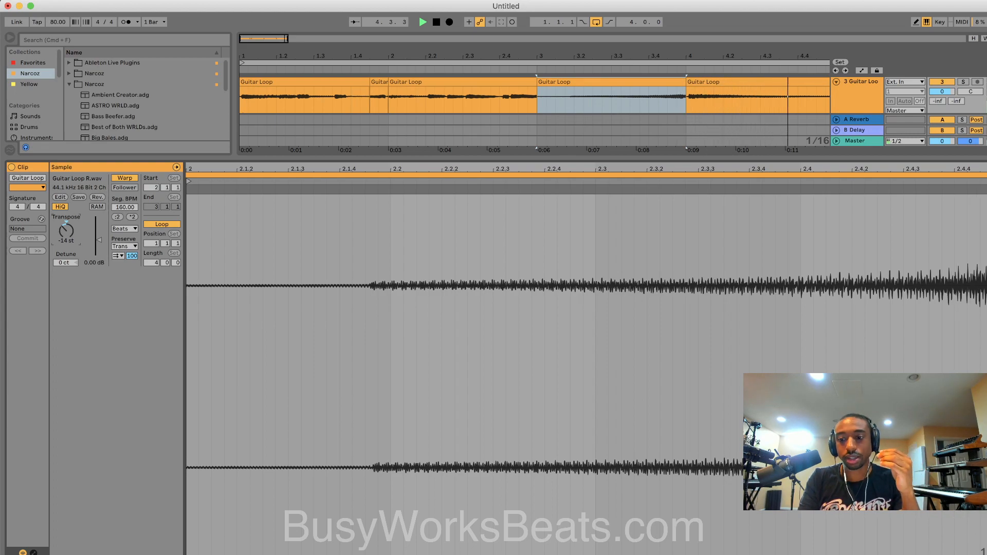
key(super+alt+l)
Step: Set the transposition of the last Guitar Loop segment, starting at bar 4, to -14 st and hide its clip view
scroll(684, 325, down, 5)
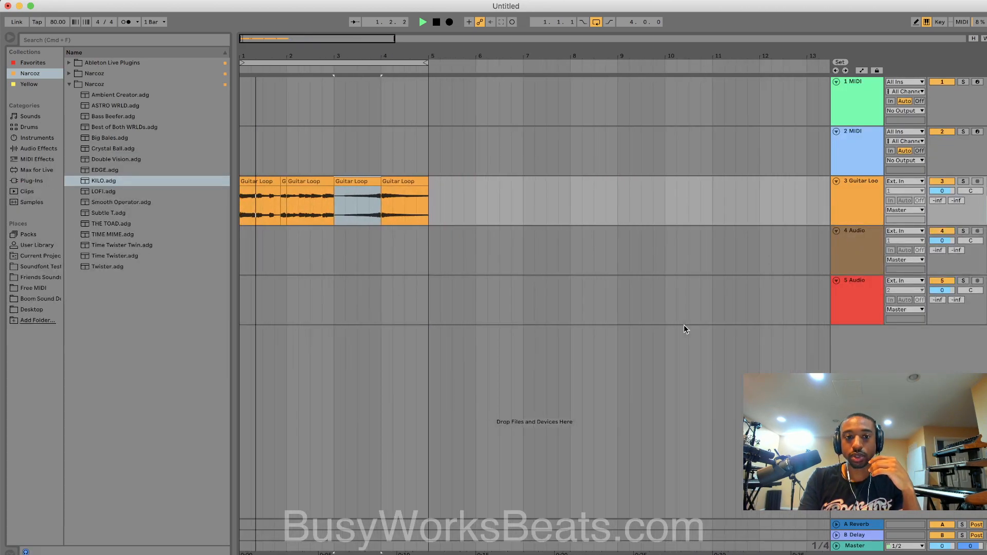
scroll(394, 300, up, 2)
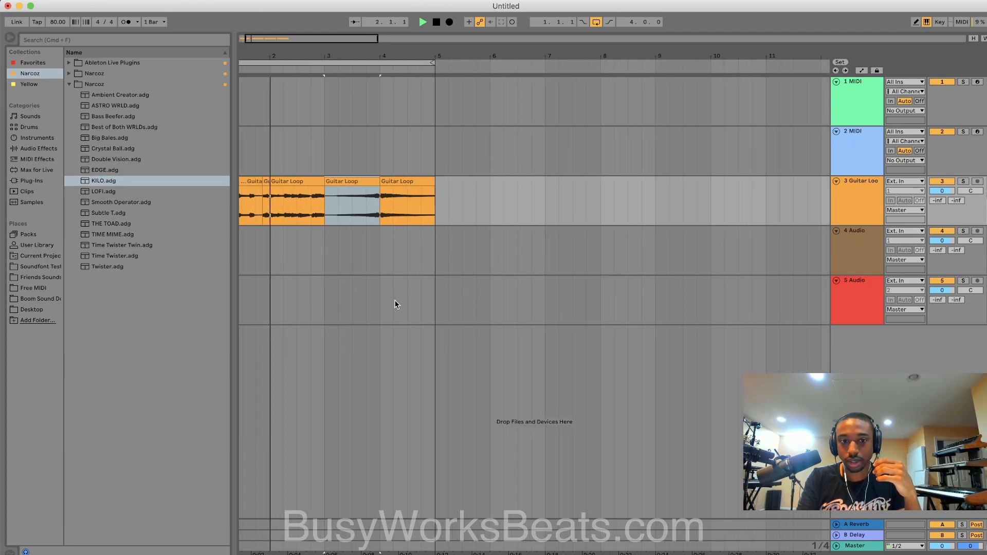
scroll(394, 300, up, 3)
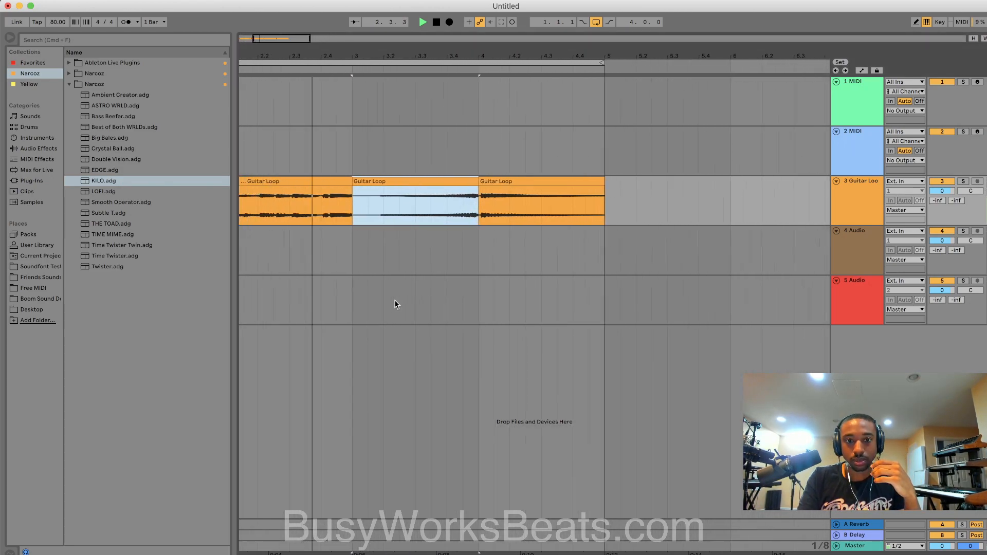
scroll(394, 300, left, 3)
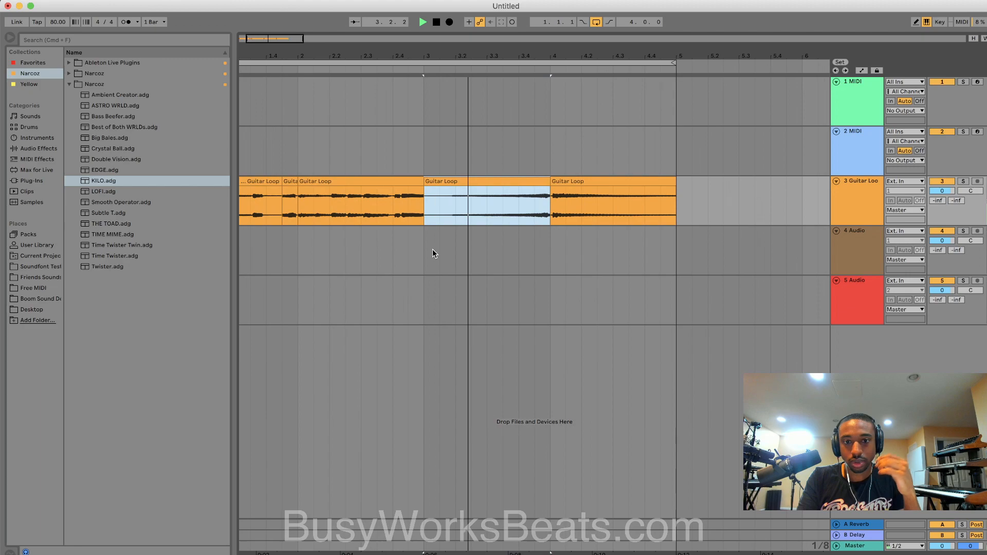
scroll(433, 251, up, 2)
scroll(433, 251, down, 3)
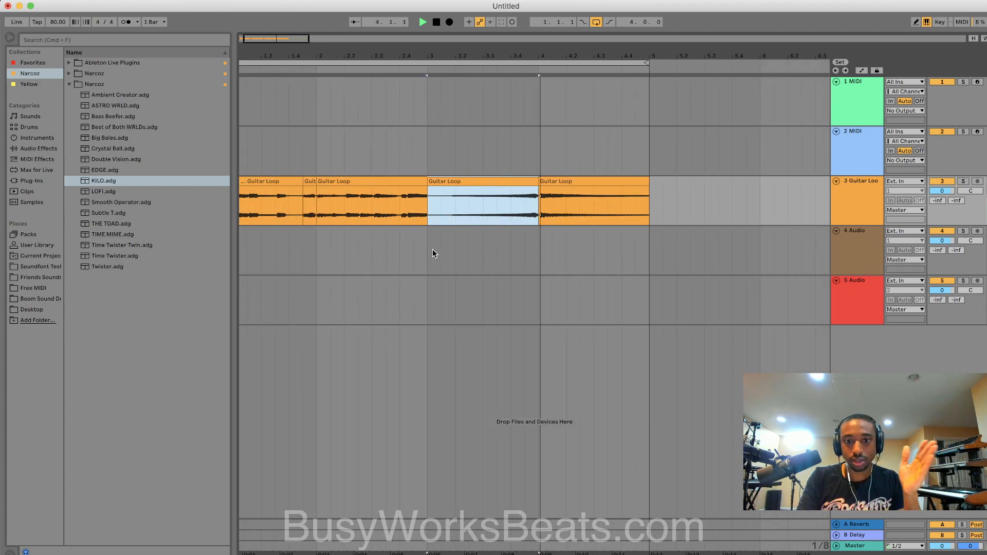
double_click(551, 182)
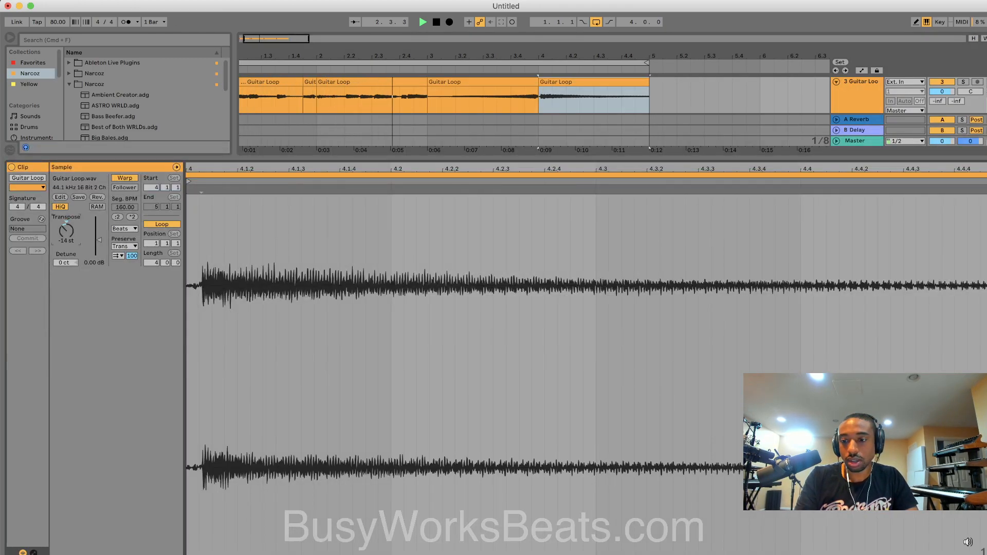
key(alt+super+l)
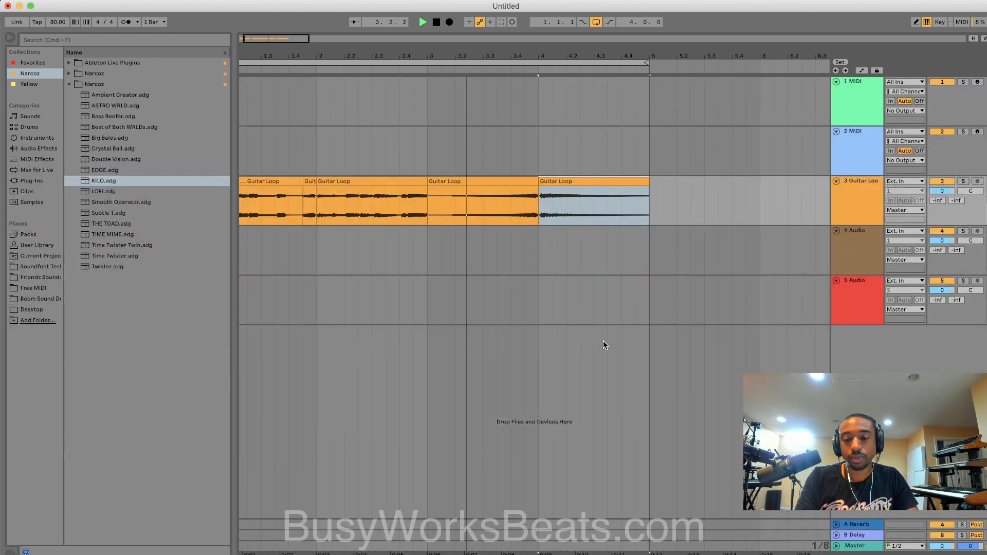
Step: Try freezing the Guitar Loop track and placing all its frozen clips on the 4 Audio track, and undo both changes
key(minus)
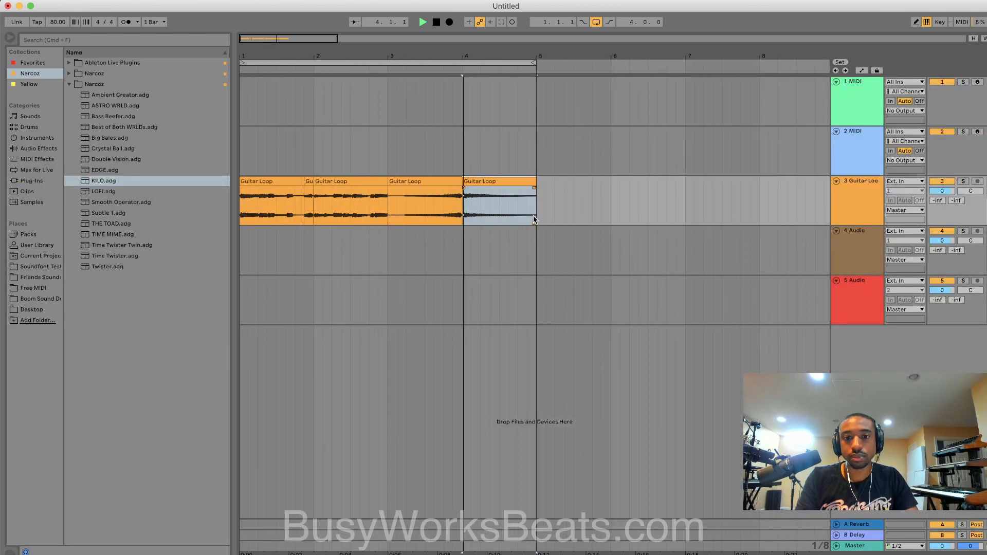
drag(536, 217, 221, 225)
key(space)
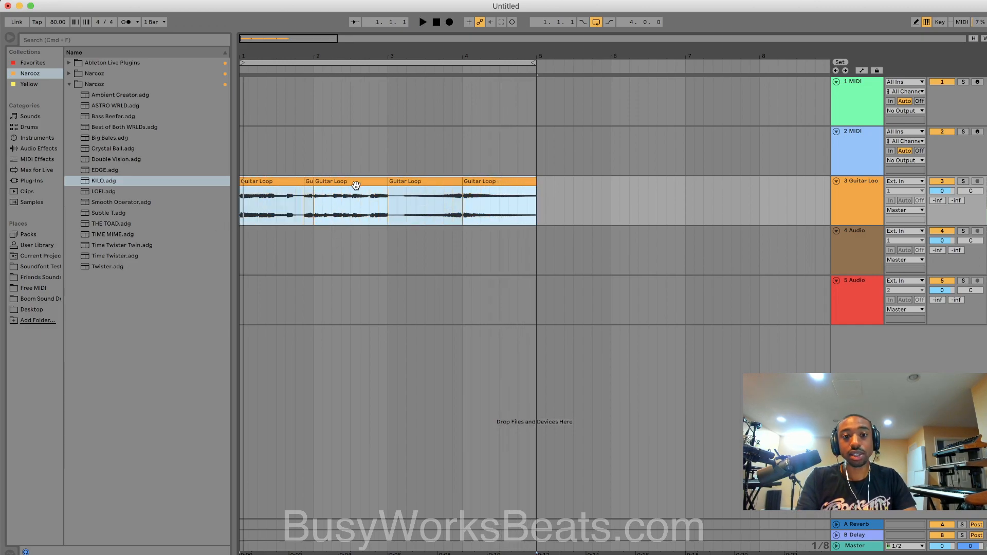
right_click(357, 189)
click(386, 326)
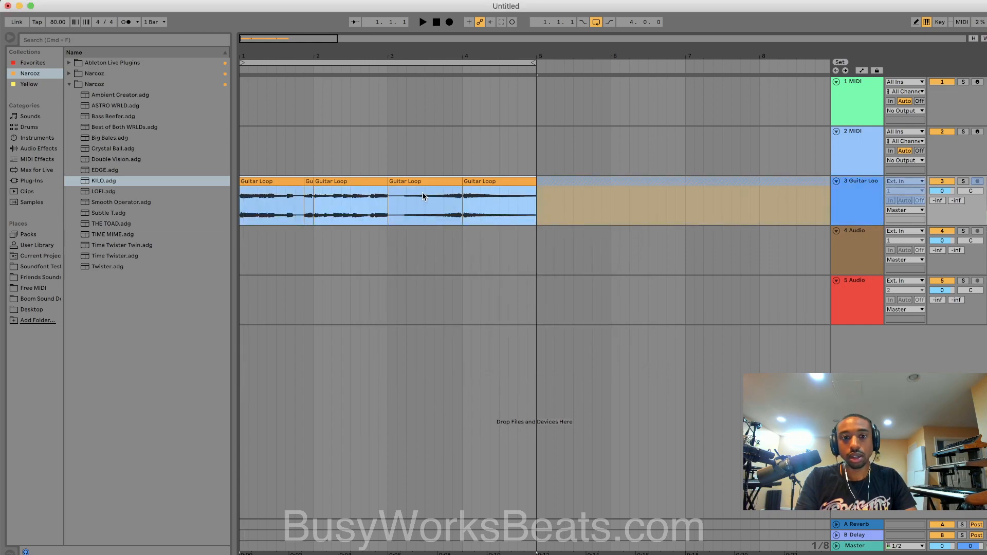
drag(425, 193, 420, 235)
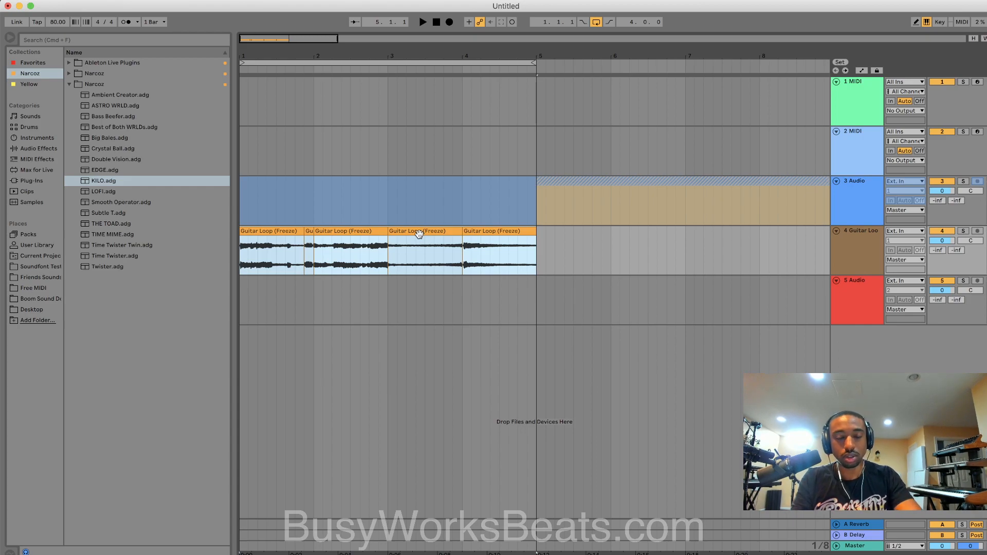
key(super+z)
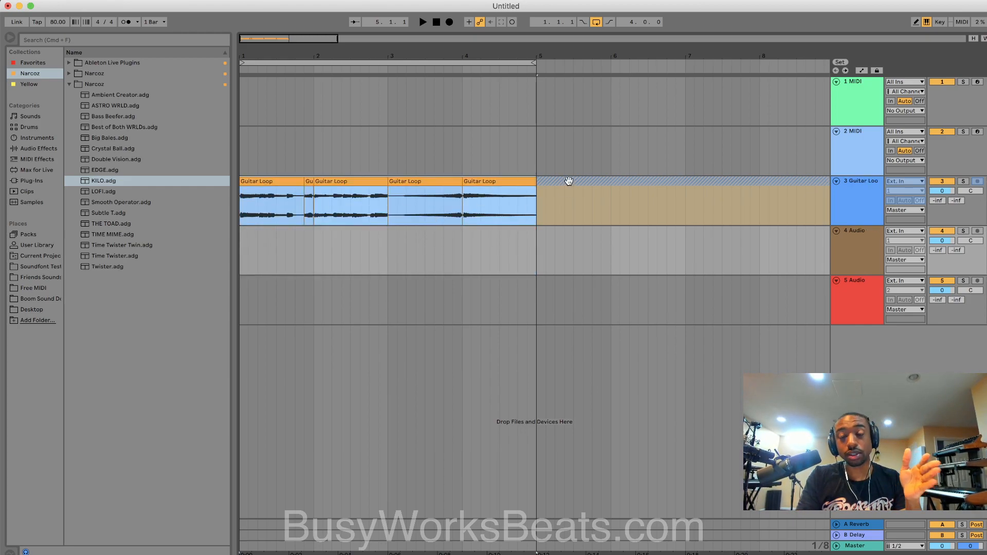
key(super+z)
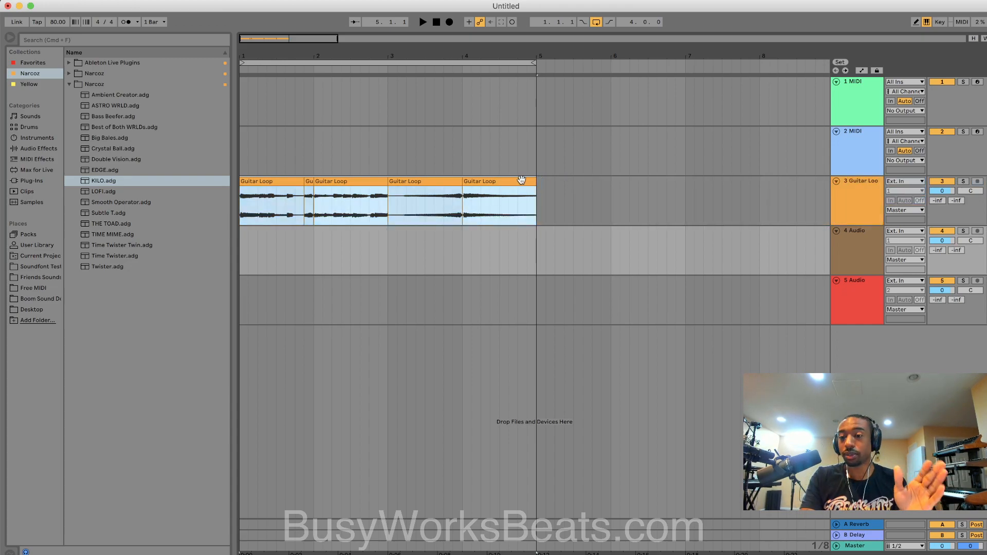
Step: Try reversing all the selected Guitar Loop segments during playback, and reverse them back
key(space)
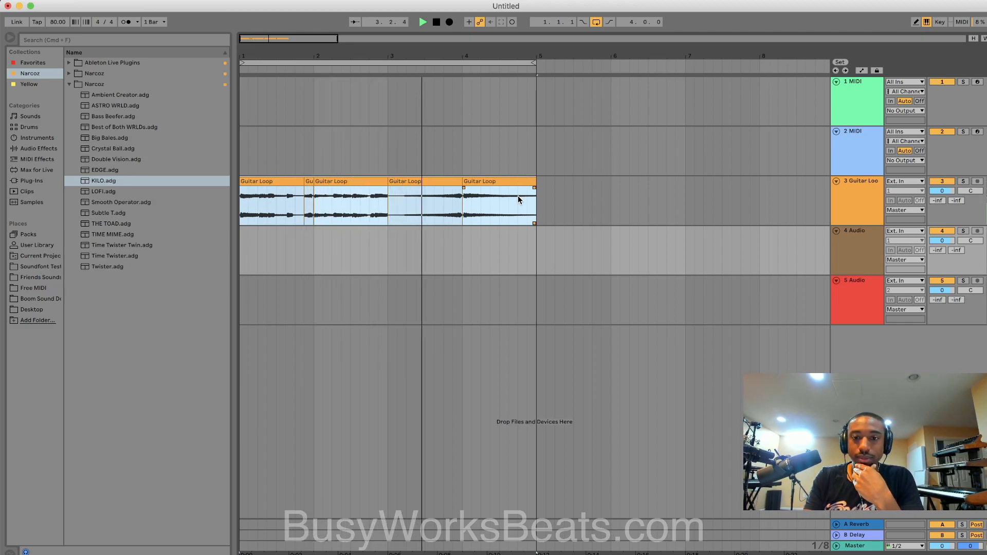
right_click(488, 182)
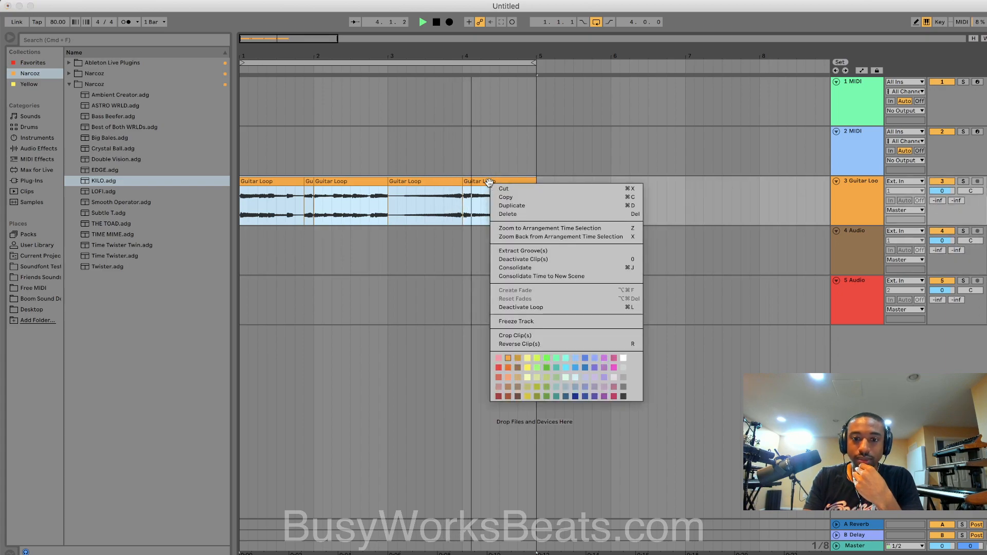
click(518, 343)
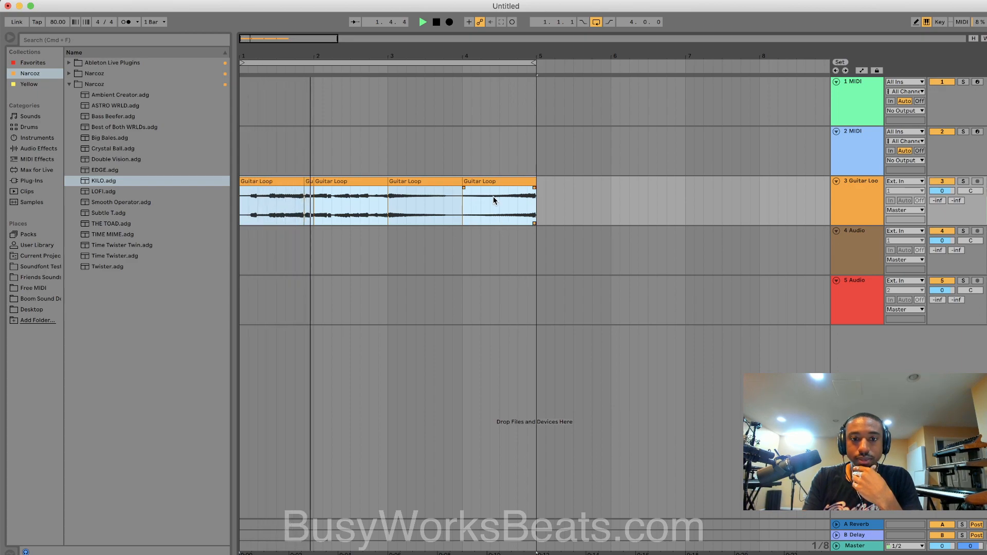
key(r)
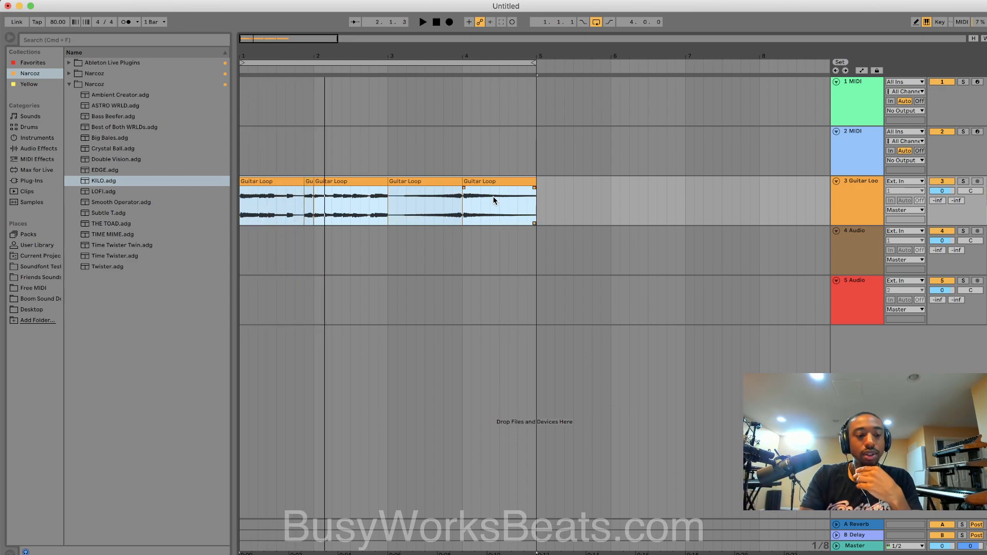
key(space)
key(space)
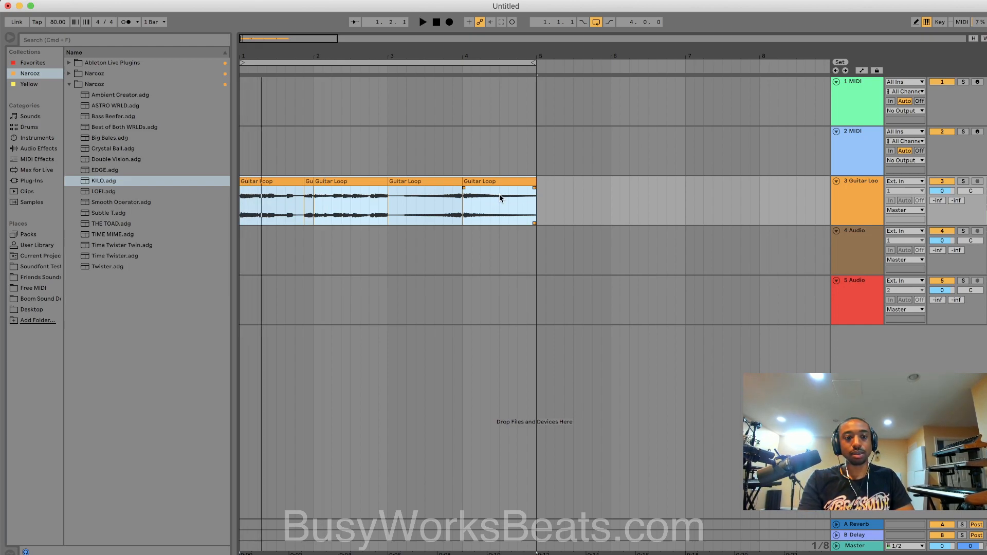
key(space)
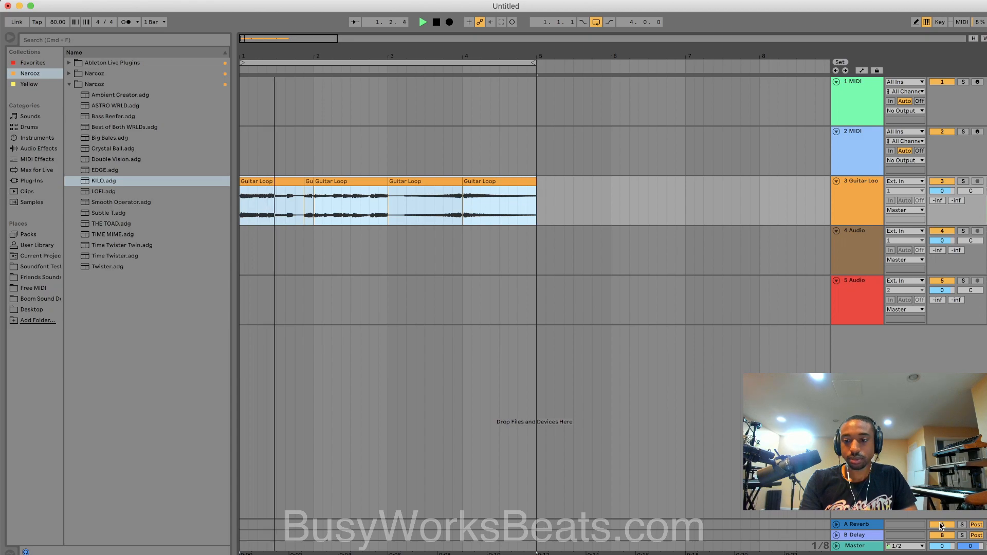
Step: Load the Smooth Operator.adg rack after KILO on the Guitar Loop track and resume playback
key(shift+Tab)
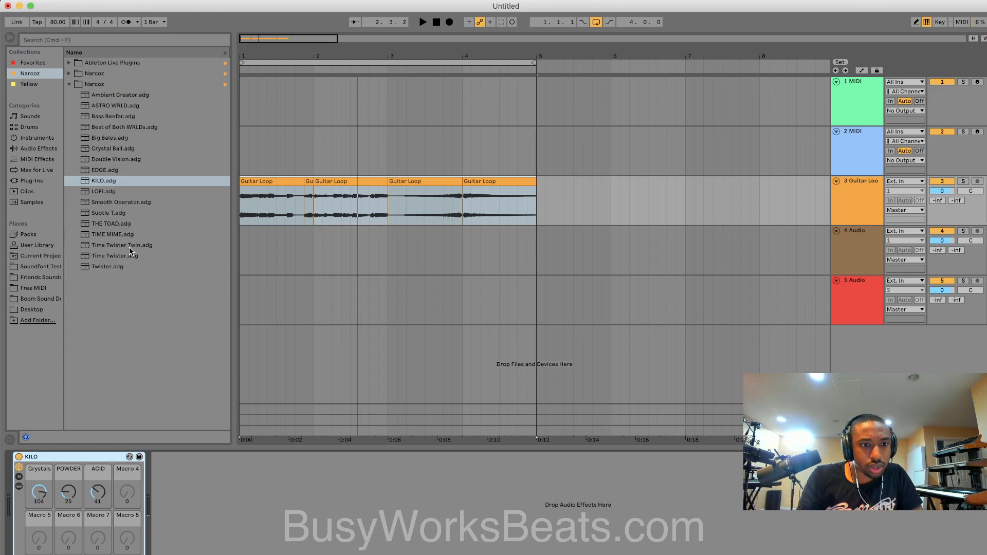
click(135, 203)
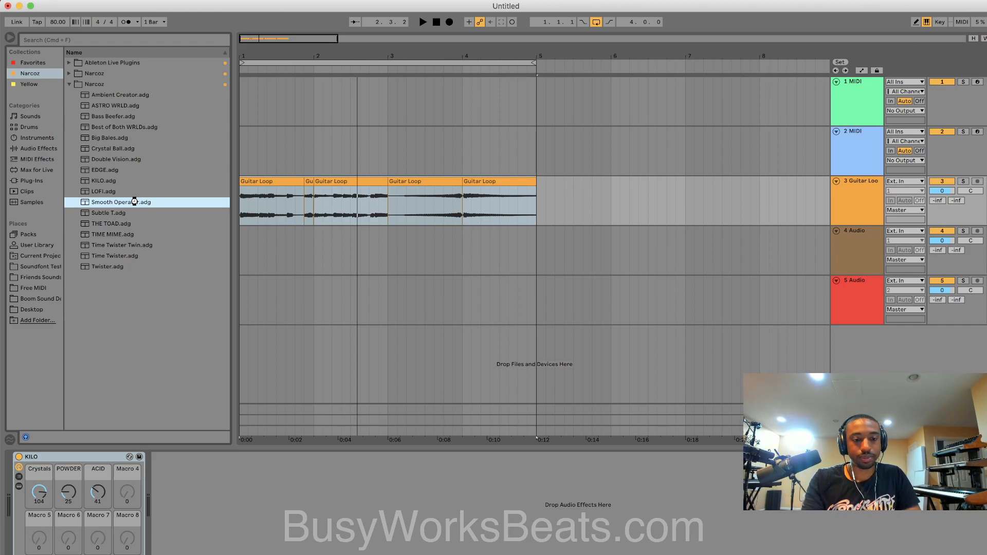
key(space)
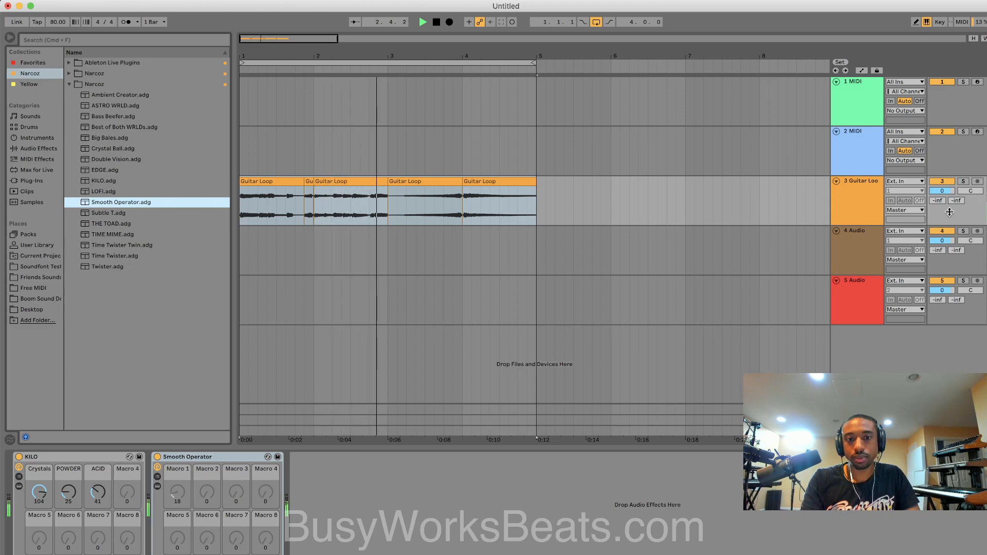
Step: Set the segment BPM of the first Guitar Loop segment and of the bar 2 segment to 80
click(282, 180)
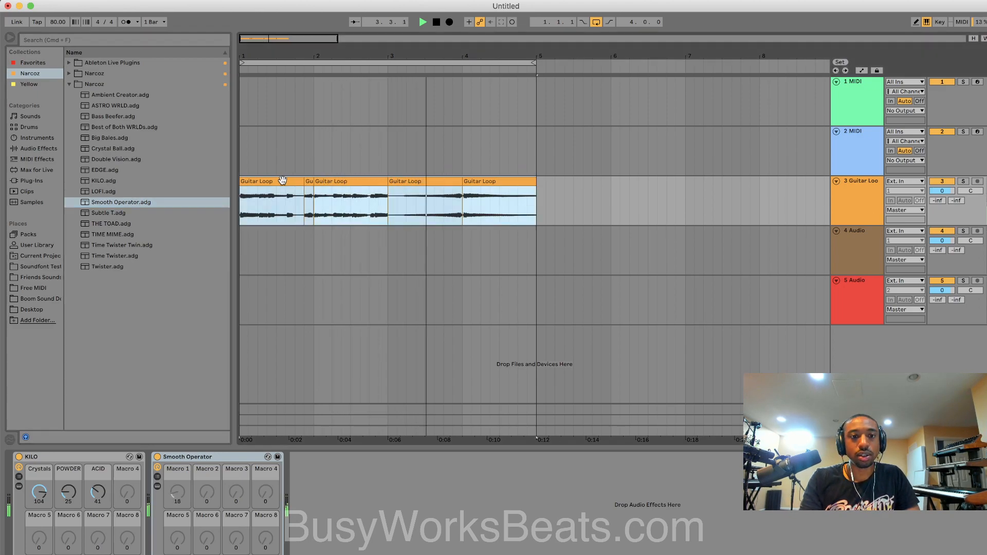
double_click(282, 180)
click(118, 256)
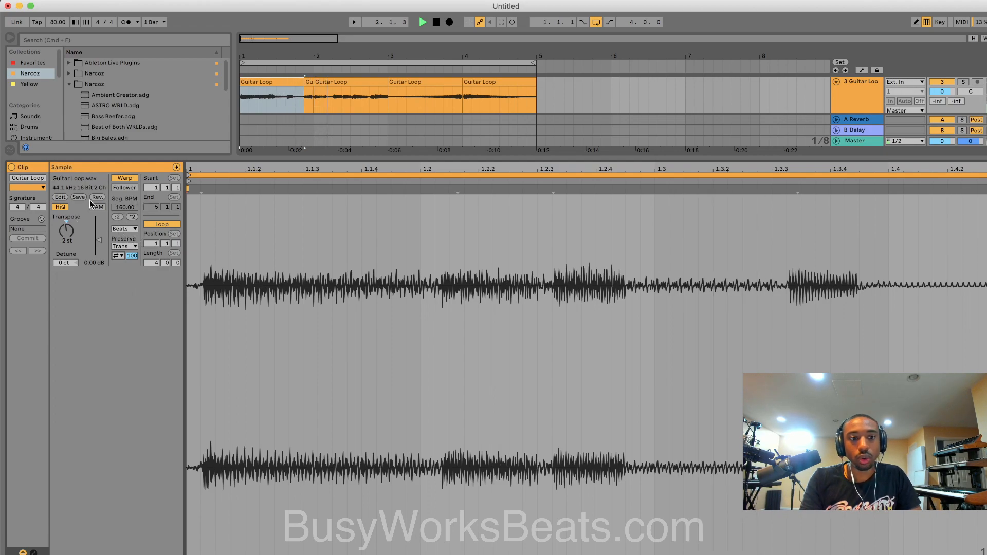
click(119, 217)
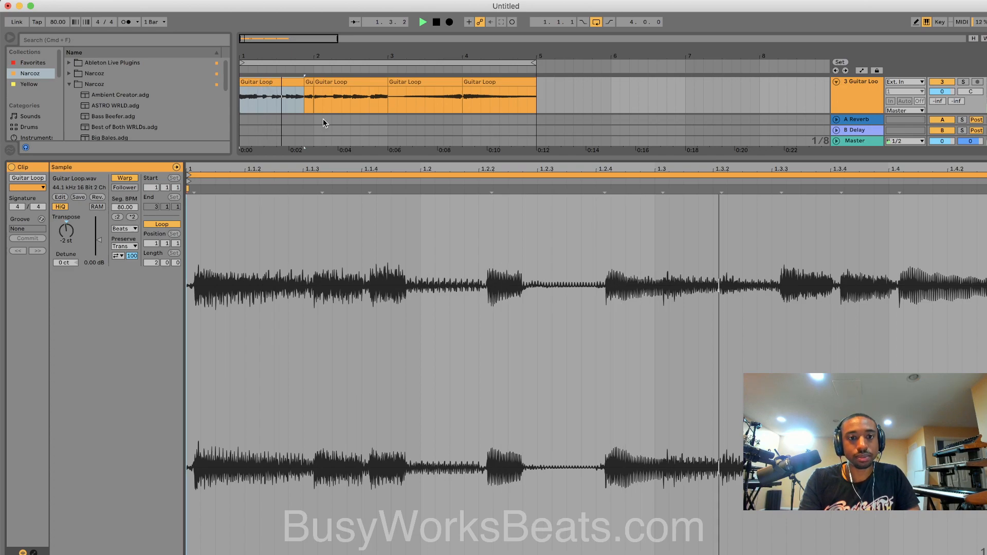
click(341, 85)
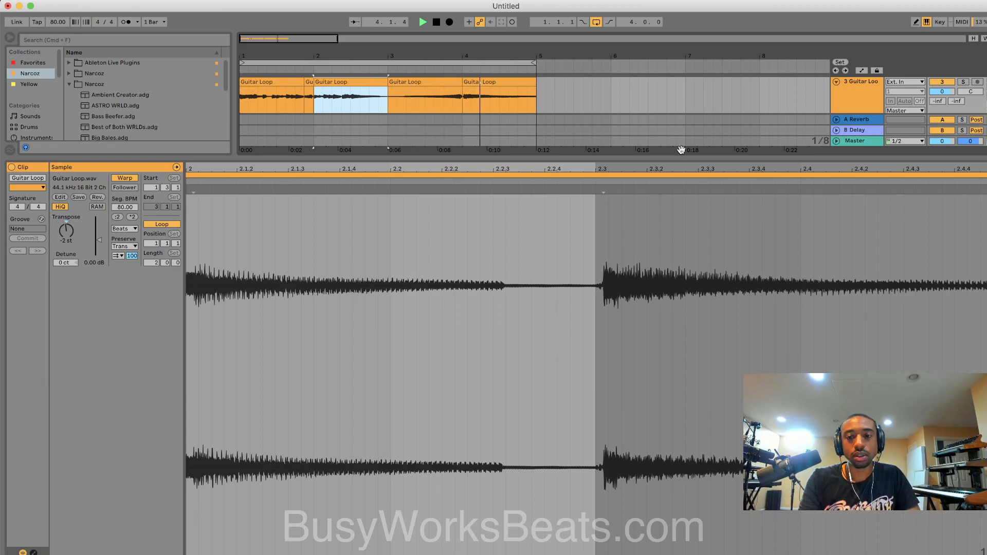
click(983, 551)
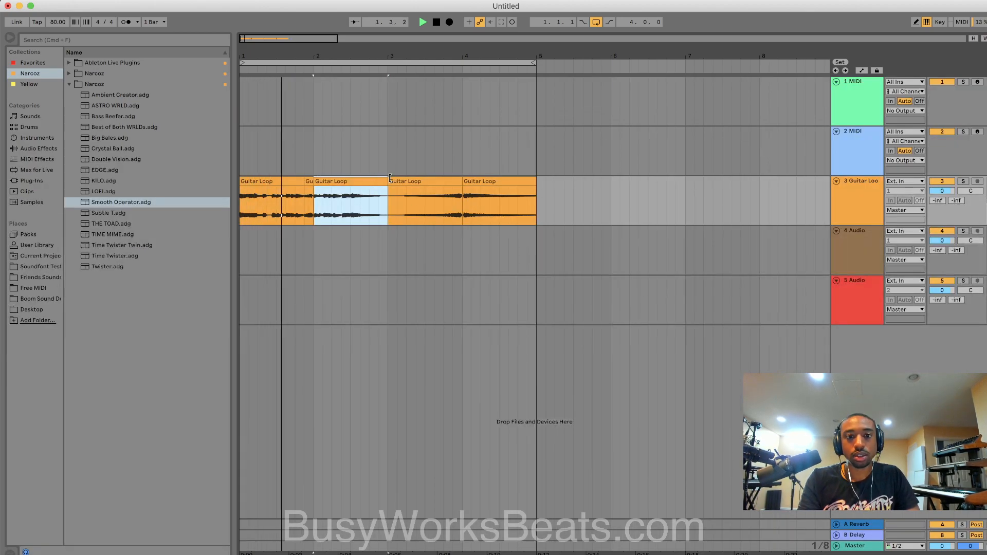
Step: Copy the Guitar Loop segments in bars 1 and 2 onto the 4 Audio track, starting at bar 3
shift+click(297, 213)
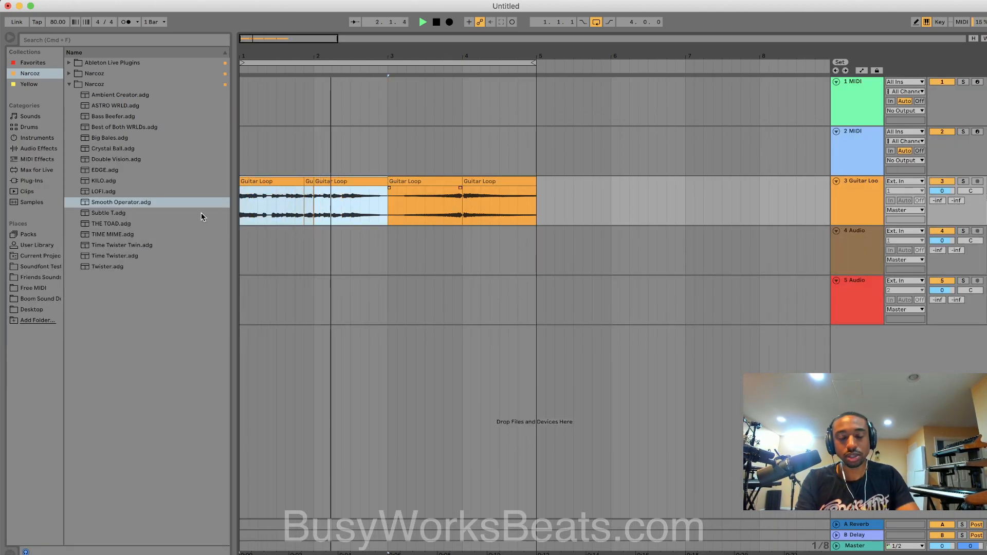
key(super+d)
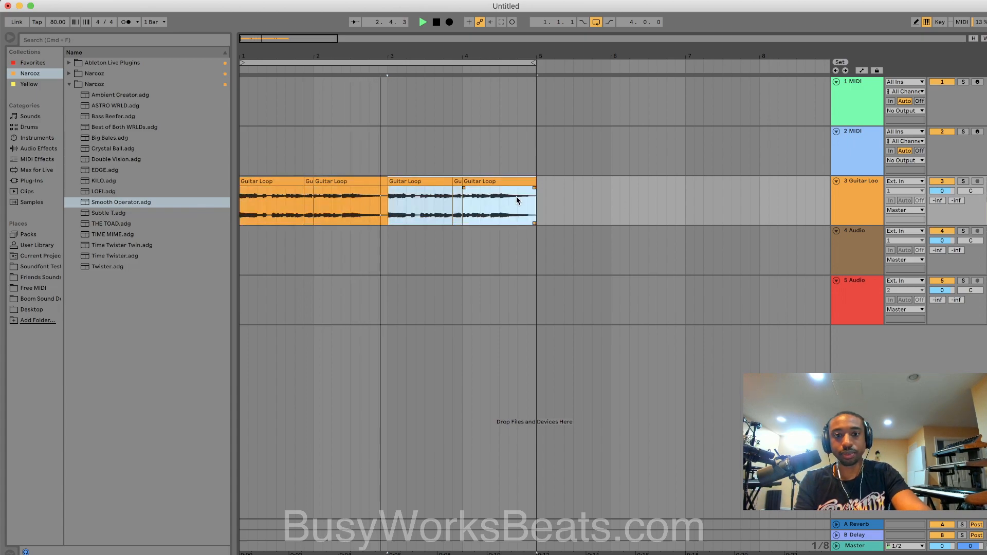
key(super+z)
key(super+c)
click(386, 236)
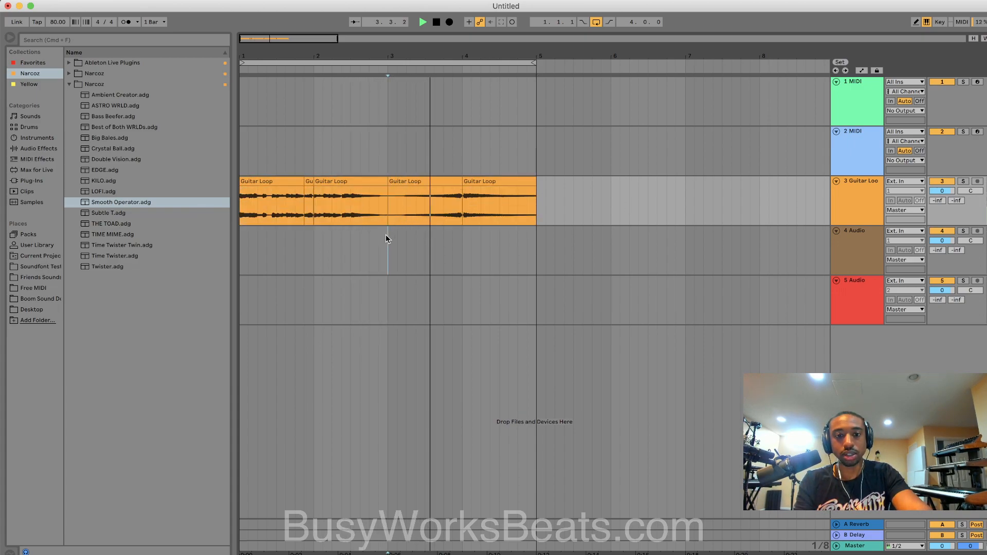
key(super+v)
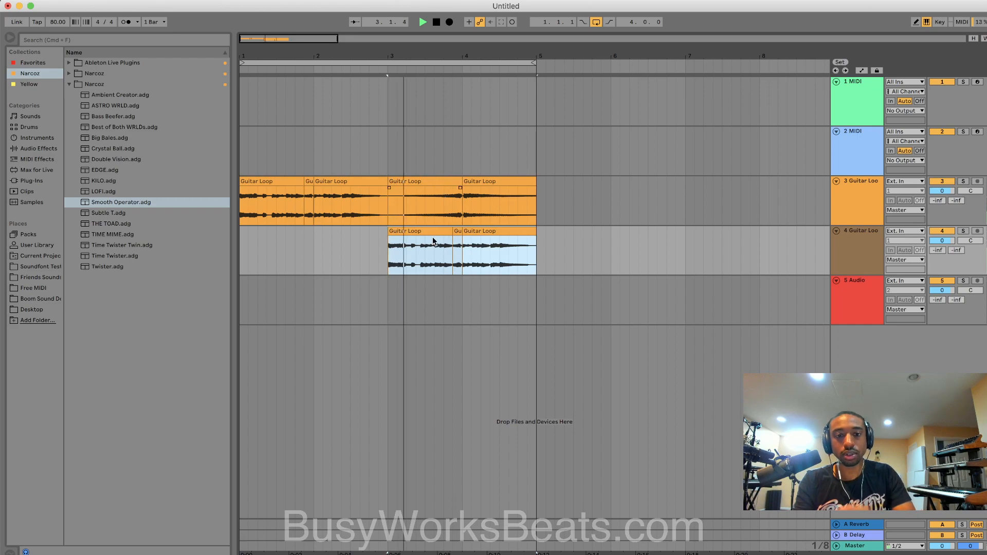
Step: Audition the layered Guitar Loop copies, delete them from the fourth track, and restart playback from the beginning
key(space)
key(space)
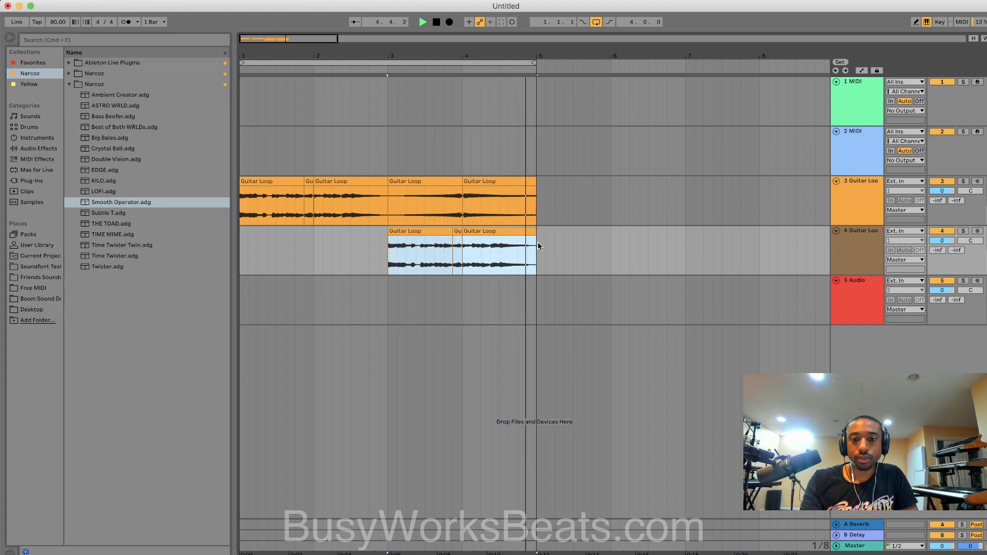
key(space)
key(Delete)
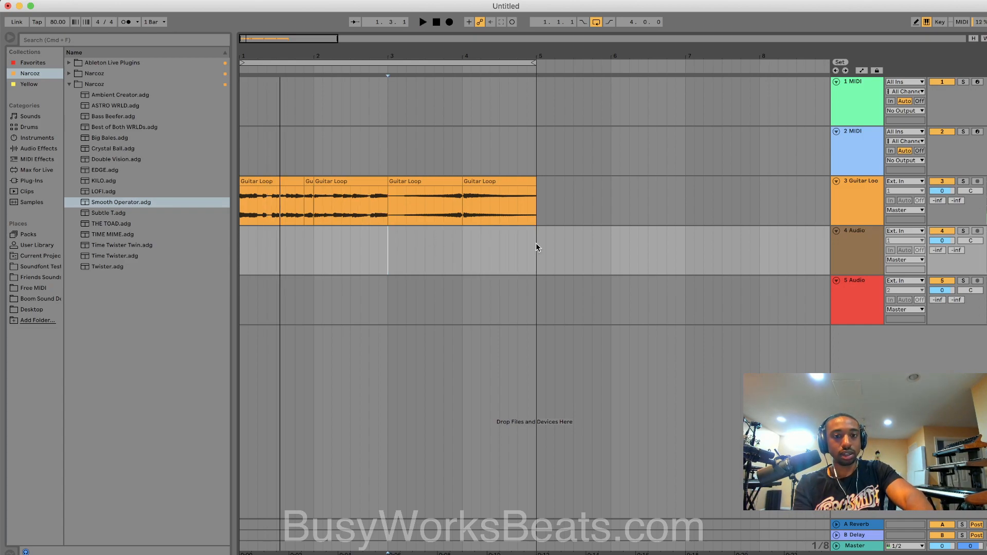
key(space)
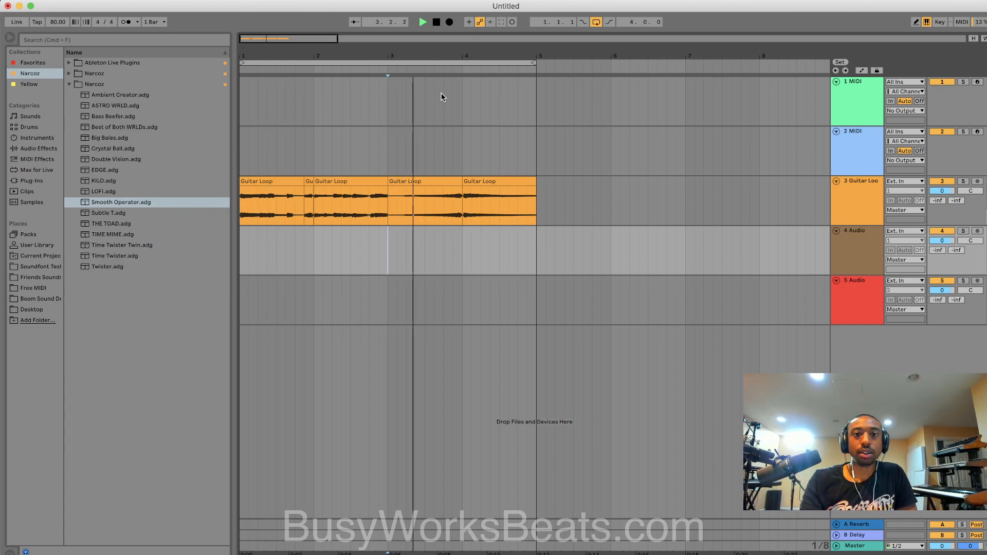
click(423, 22)
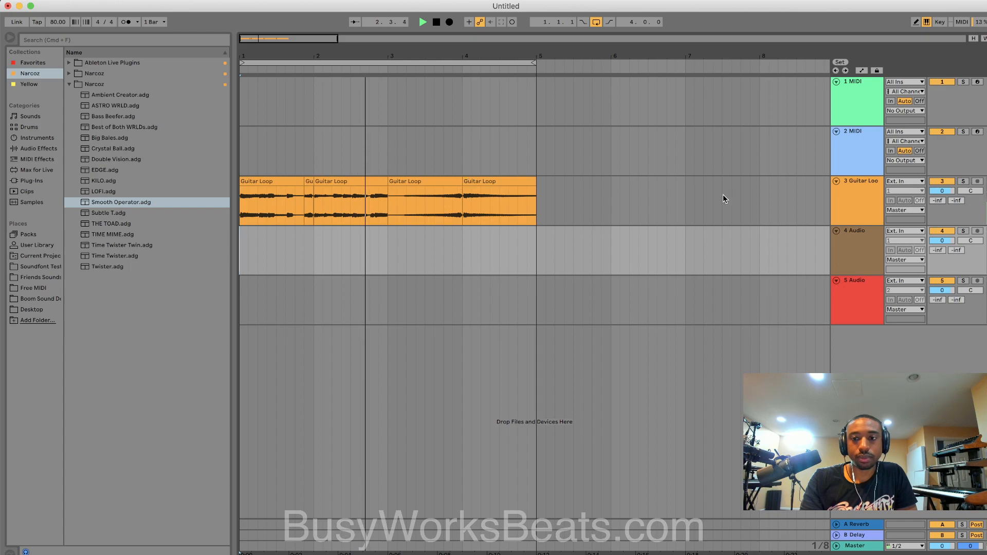
Step: Set the transpose of the first three Guitar Loop segments, covering bars 1 and 2, to 10 st
double_click(282, 187)
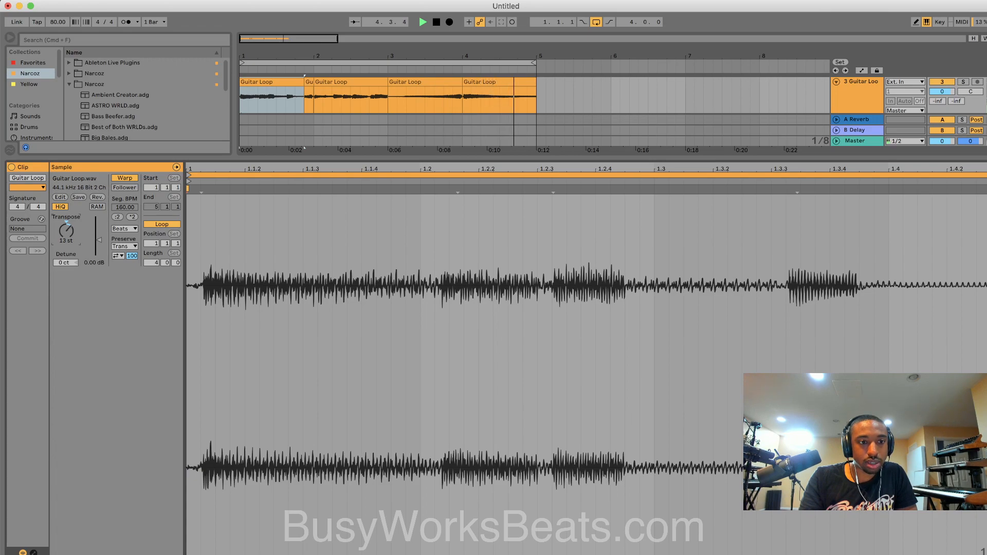
drag(73, 238, 72, 234)
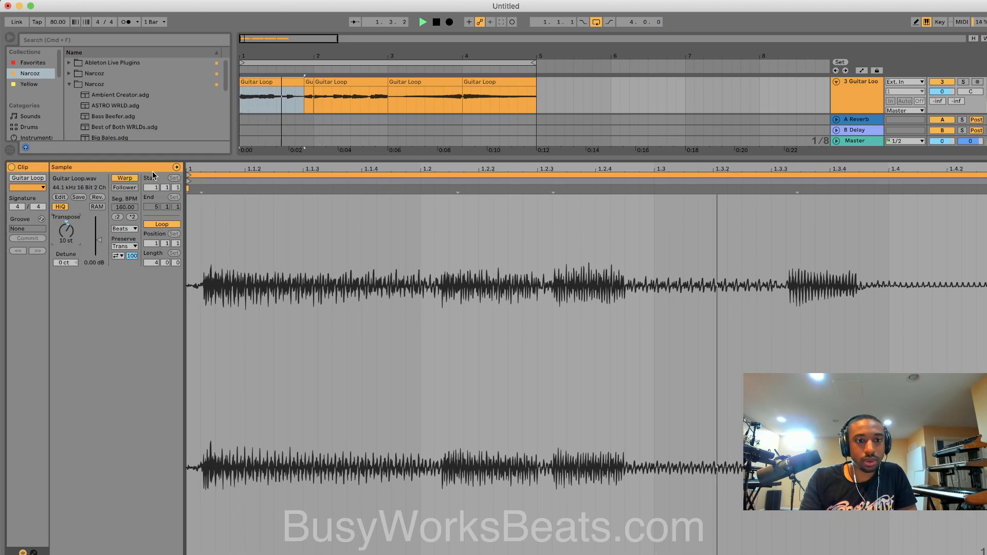
click(325, 81)
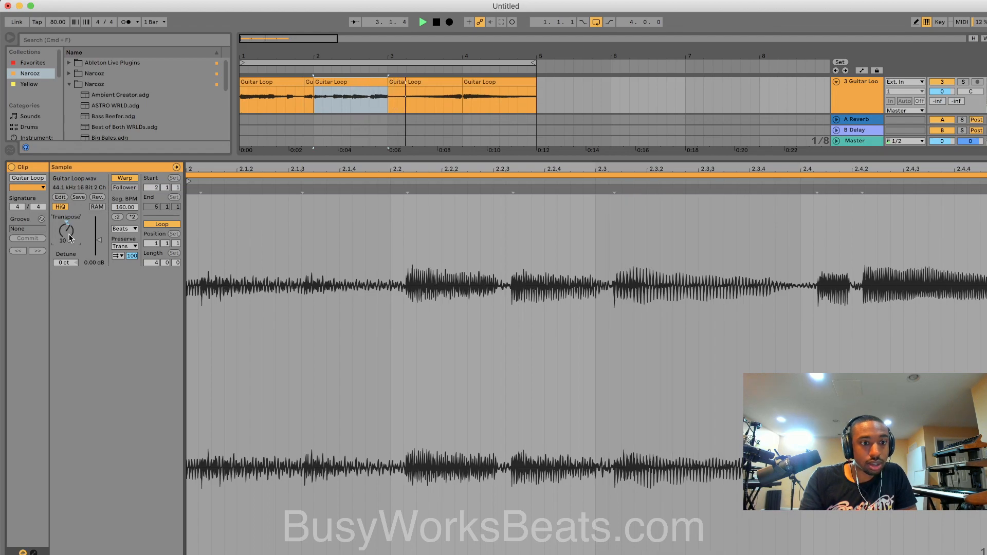
click(308, 83)
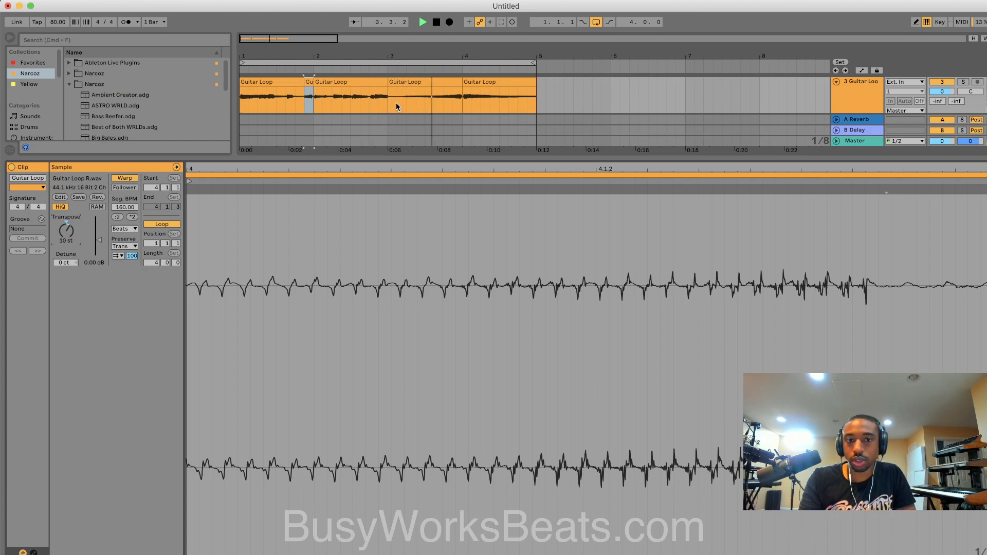
click(352, 86)
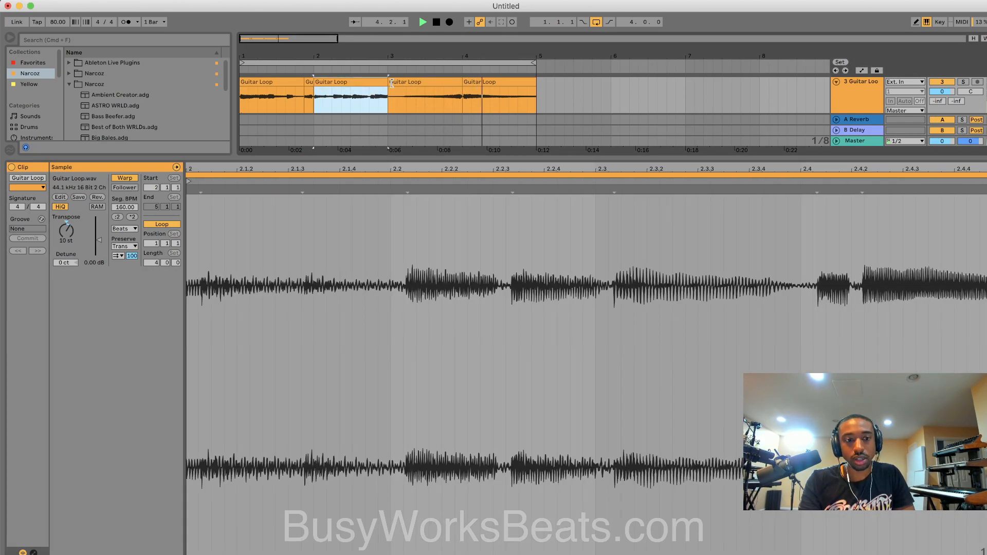
Step: Transpose the bar 3 Guitar Loop segment to -3 st and the bar 4 segment to -2 st
click(410, 83)
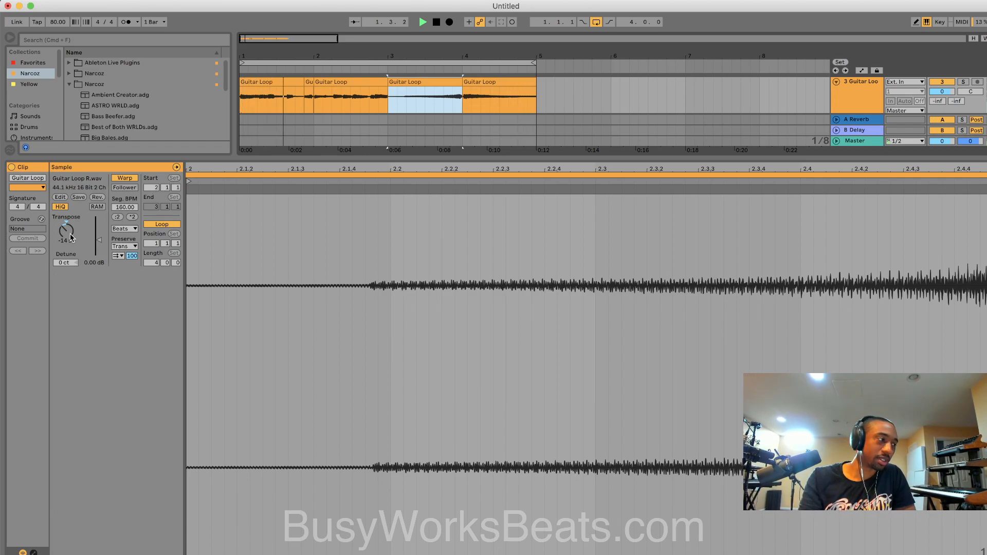
click(70, 237)
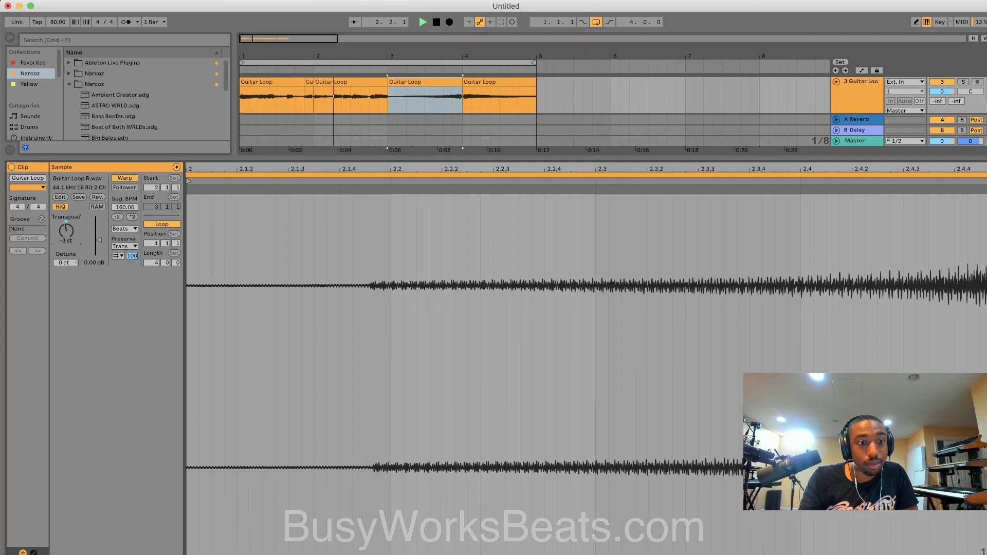
click(486, 83)
click(67, 231)
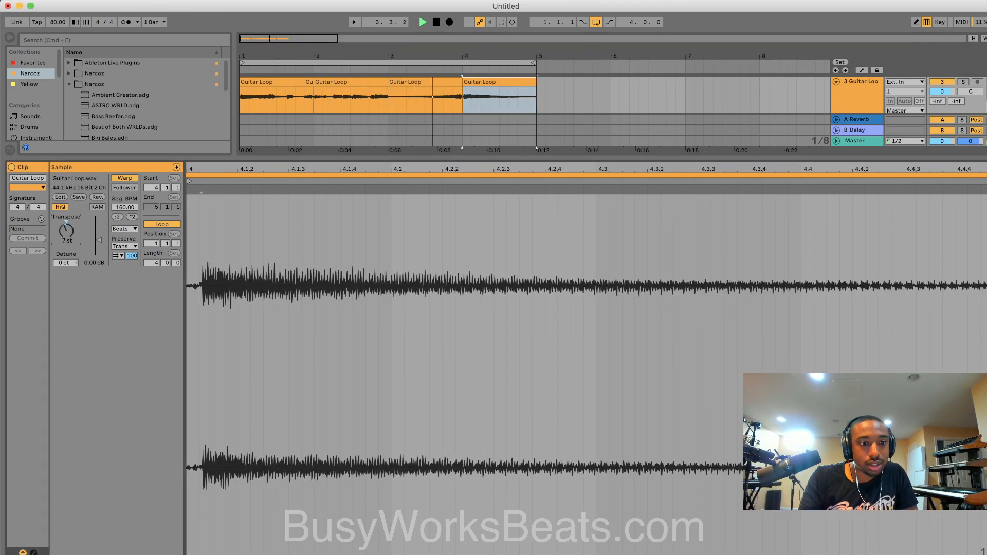
drag(68, 231, 67, 228)
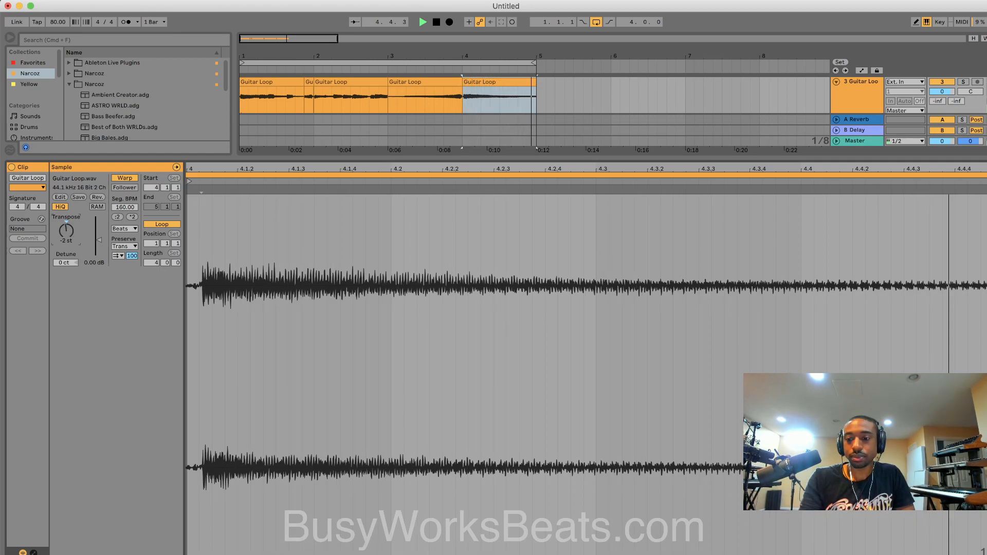
click(985, 554)
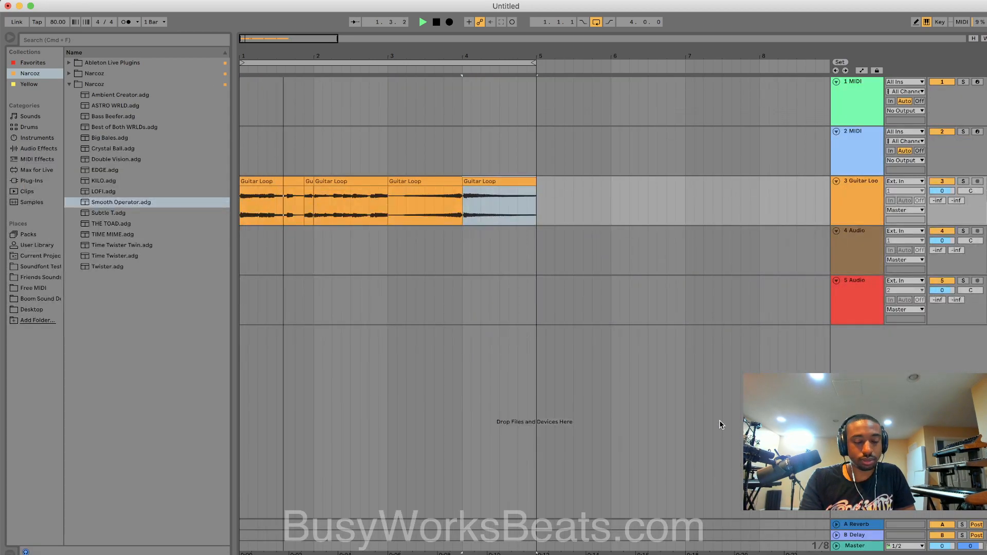
Step: Fade out the end of the bar 4 Guitar Loop segment and add crossfades at the segment boundaries of bars 2, 3 and 4
click(540, 207)
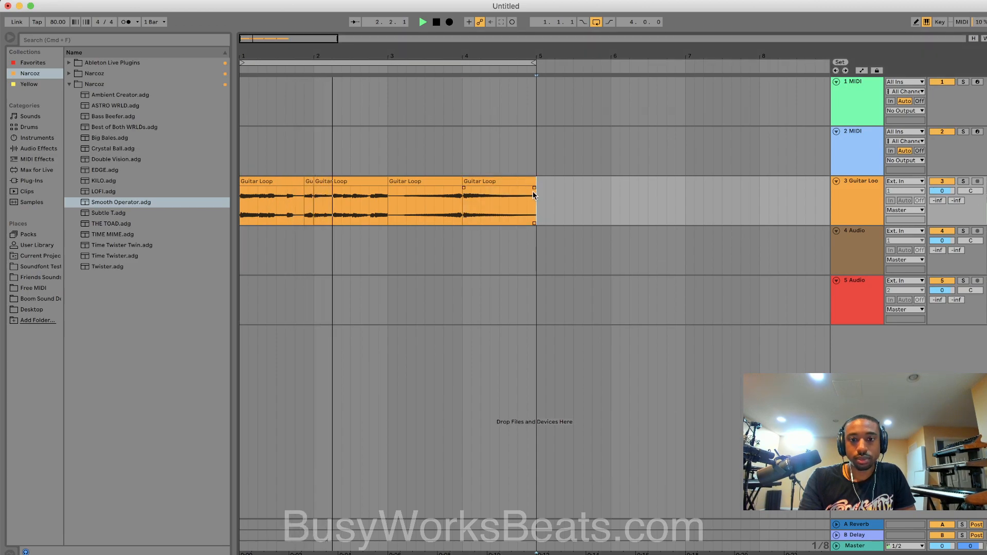
drag(532, 188, 477, 185)
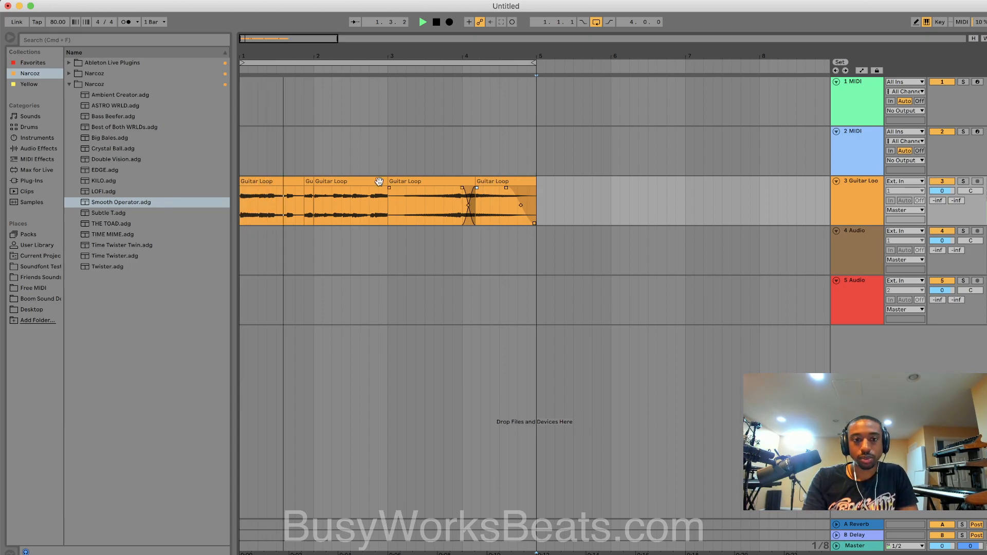
drag(314, 188, 318, 188)
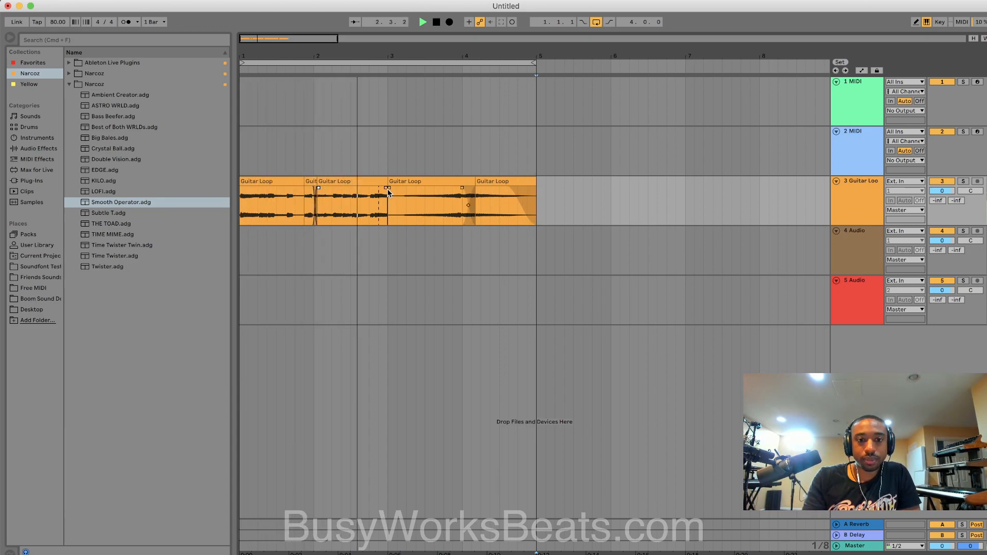
drag(385, 188, 383, 188)
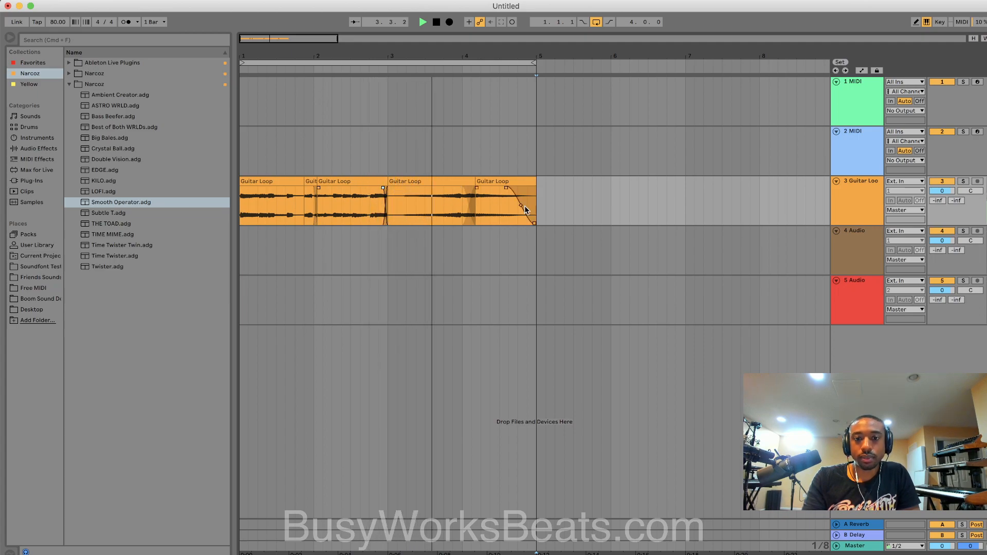